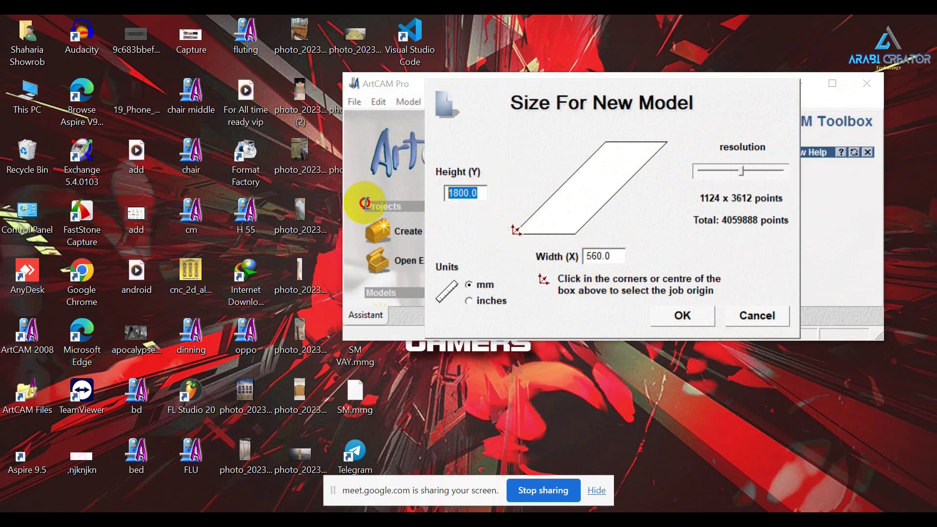
Create a new model 500 mm high in millimetres, also replacing the width value.
text(5)
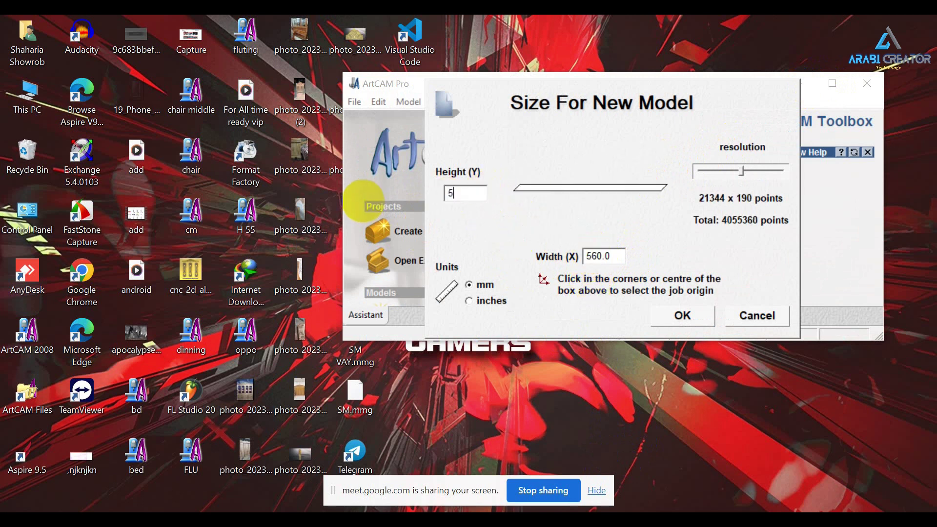
text(0)
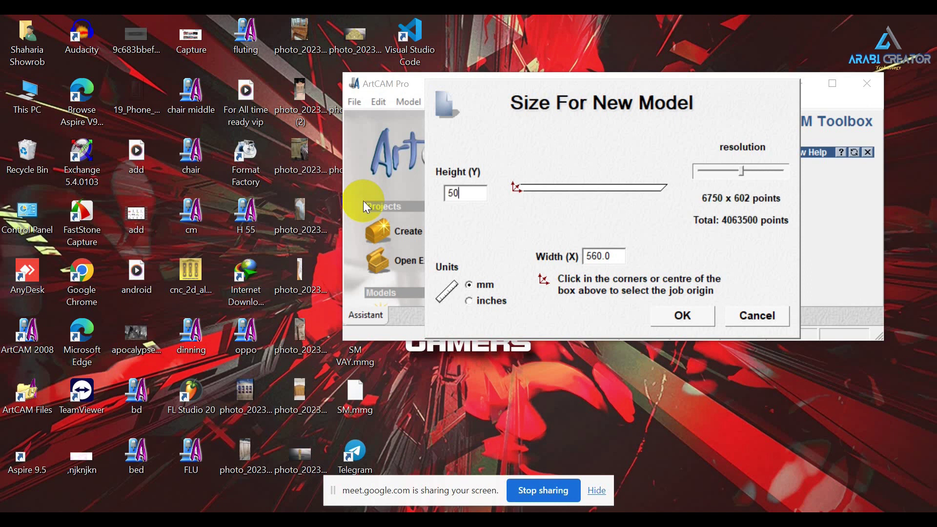
text(0)
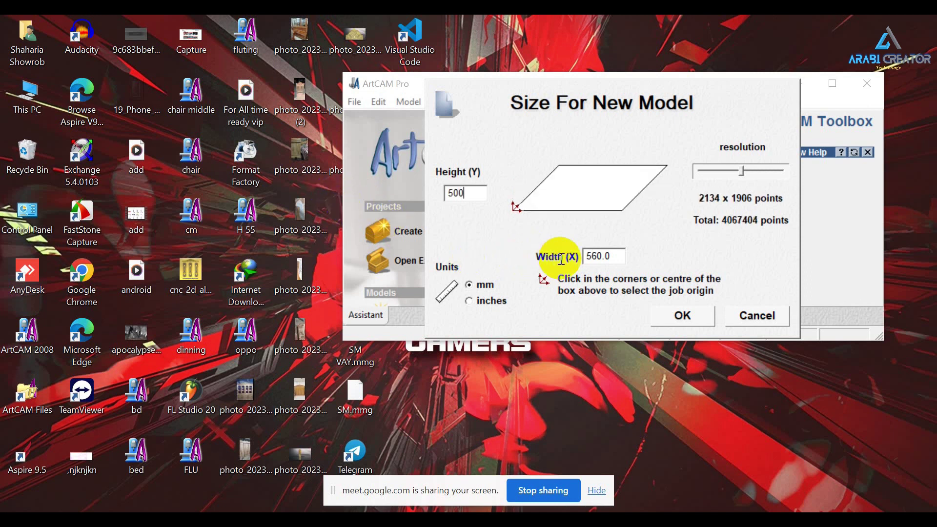
drag(611, 256, 525, 254)
text(500)
click(698, 312)
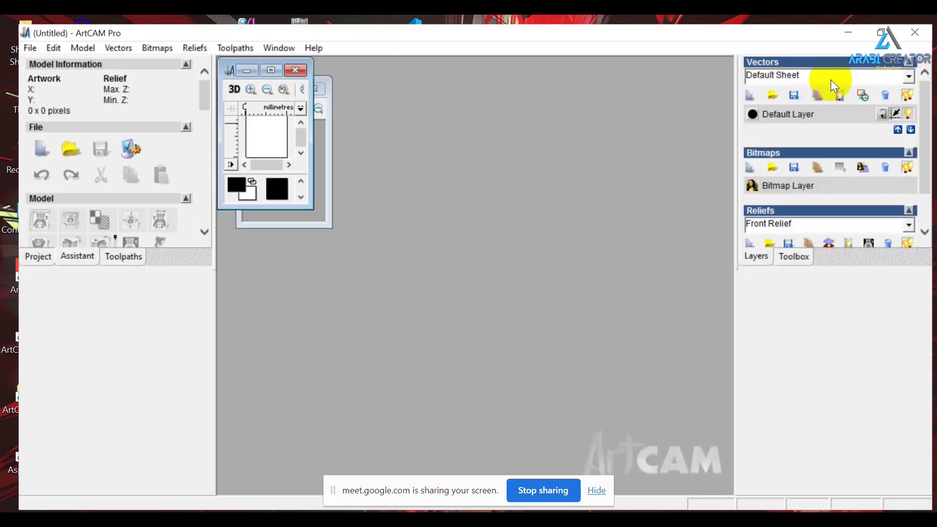
Maximise the window and 2D view, then draw an 89 mm circle near the sheet's top left.
click(835, 82)
click(269, 60)
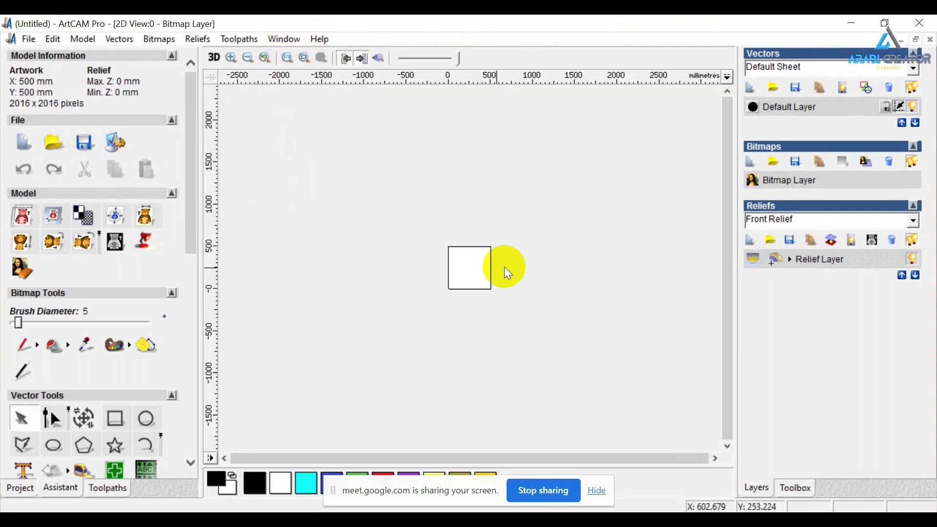
scroll(488, 263, up, 5)
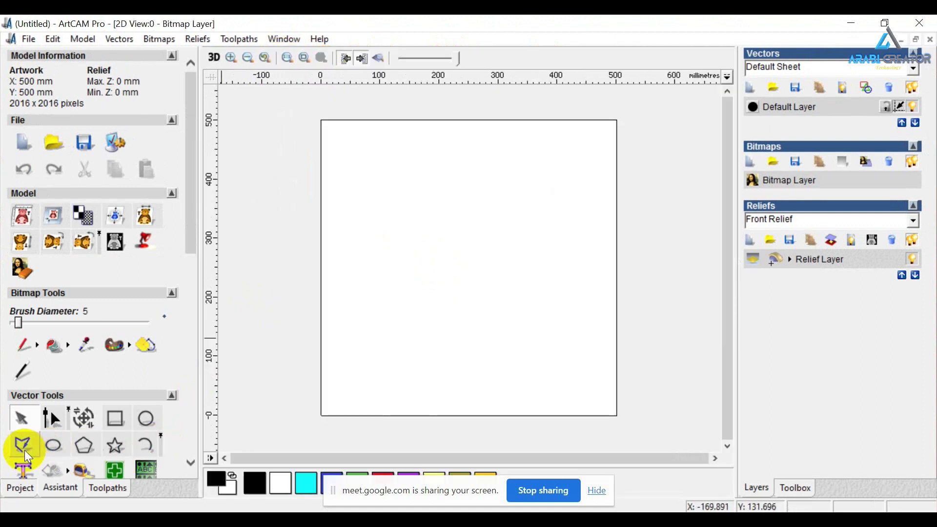
click(149, 420)
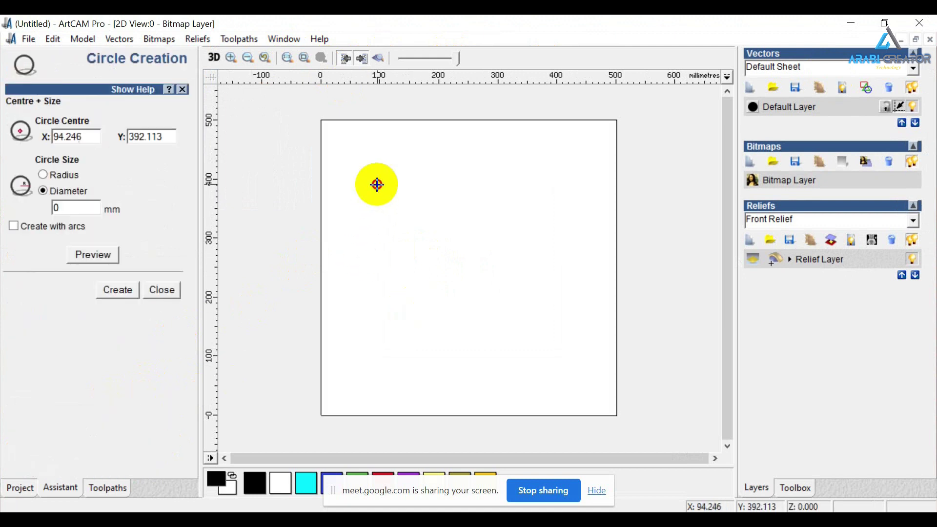
drag(377, 185, 391, 205)
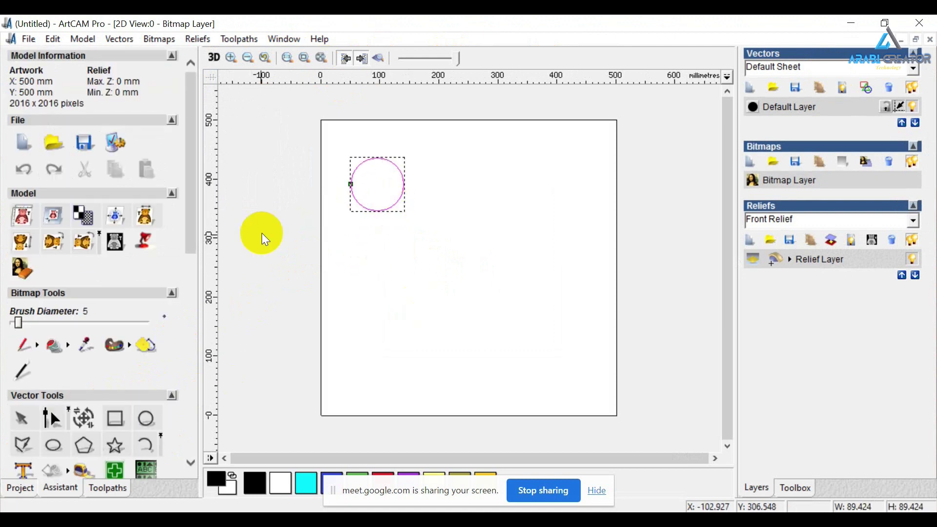
Mirror a copy of the circle to the right so it sits beside the original.
scroll(94, 415, down, 3)
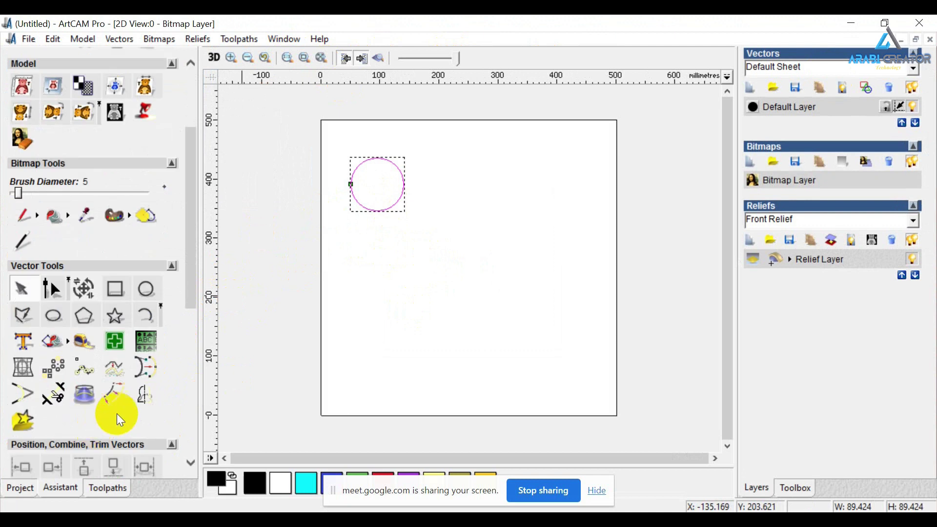
click(83, 395)
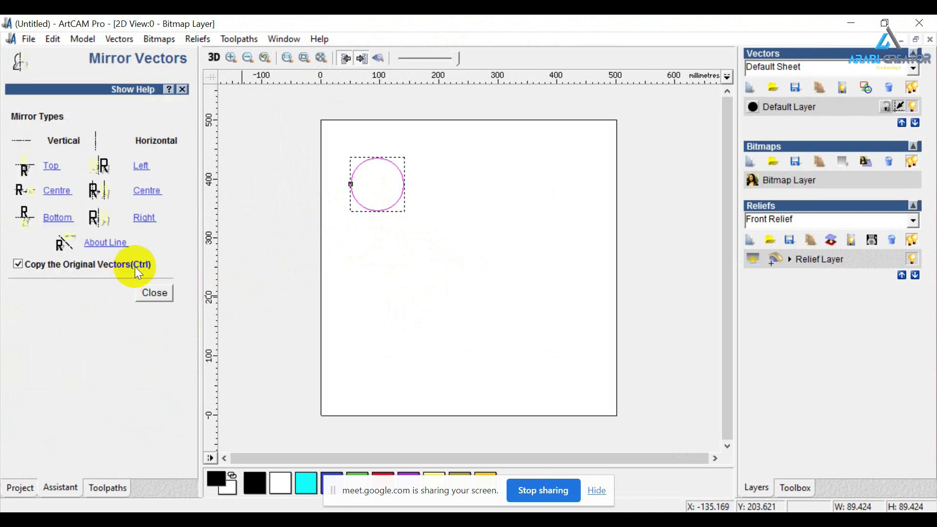
click(143, 220)
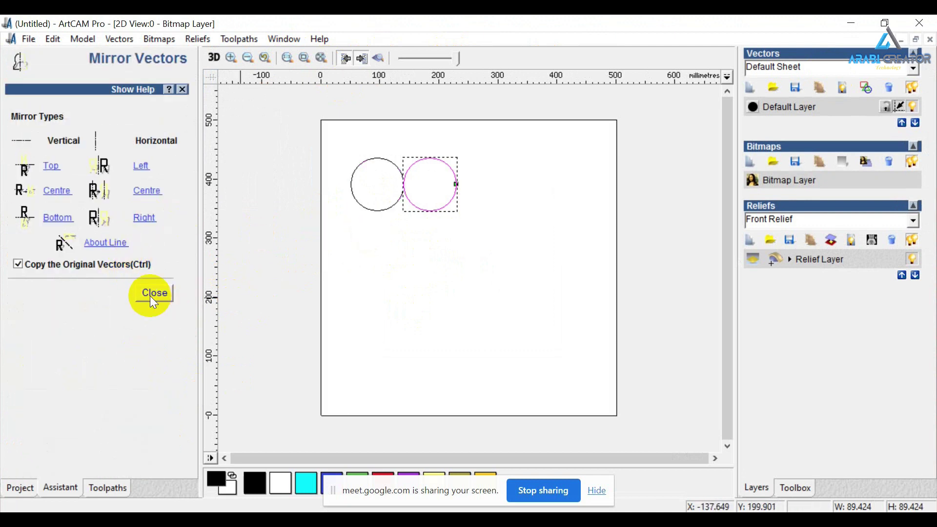
click(152, 293)
scroll(360, 202, up, 2)
Zoom in on the touching point and nudge the right circle left onto the left one.
scroll(360, 201, up, 2)
scroll(433, 274, down, 1)
scroll(433, 272, up, 3)
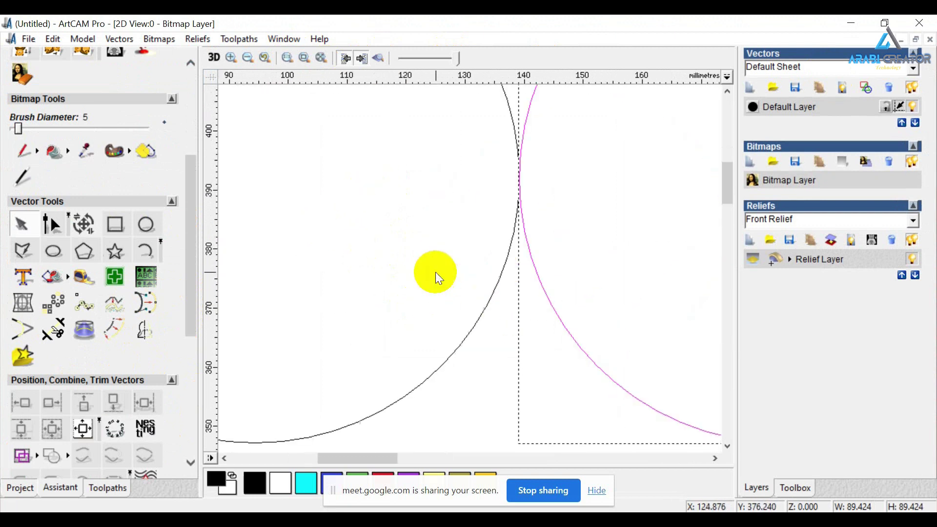
scroll(506, 195, up, 2)
scroll(479, 221, down, 1)
scroll(474, 217, down, 3)
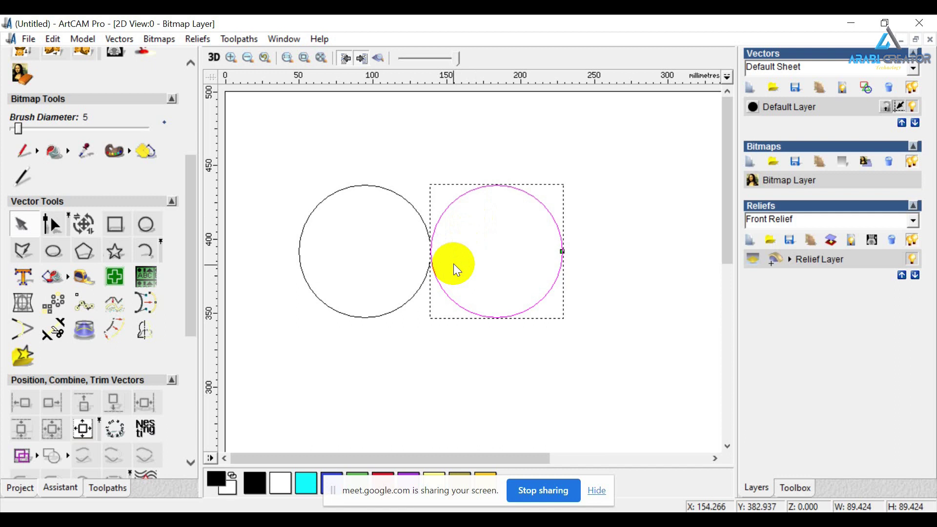
scroll(426, 263, up, 3)
scroll(485, 236, up, 1)
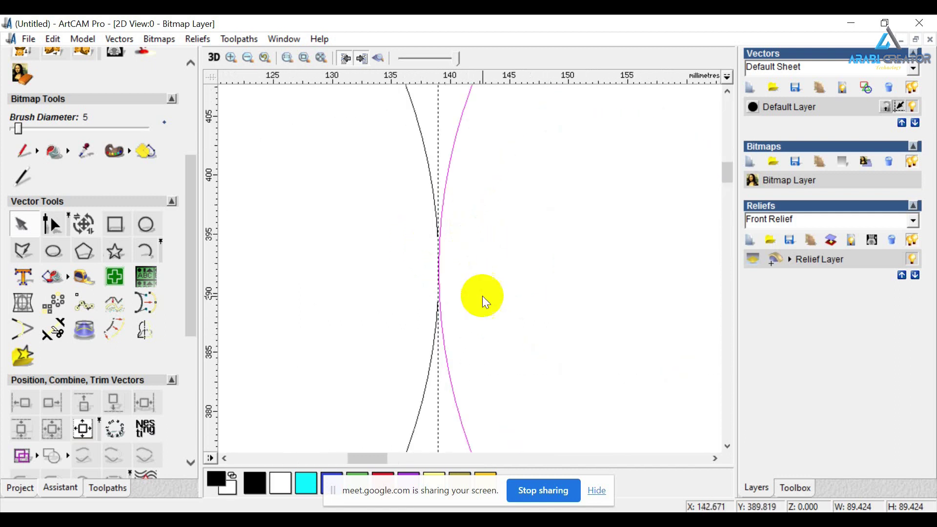
scroll(435, 250, up, 2)
click(483, 240)
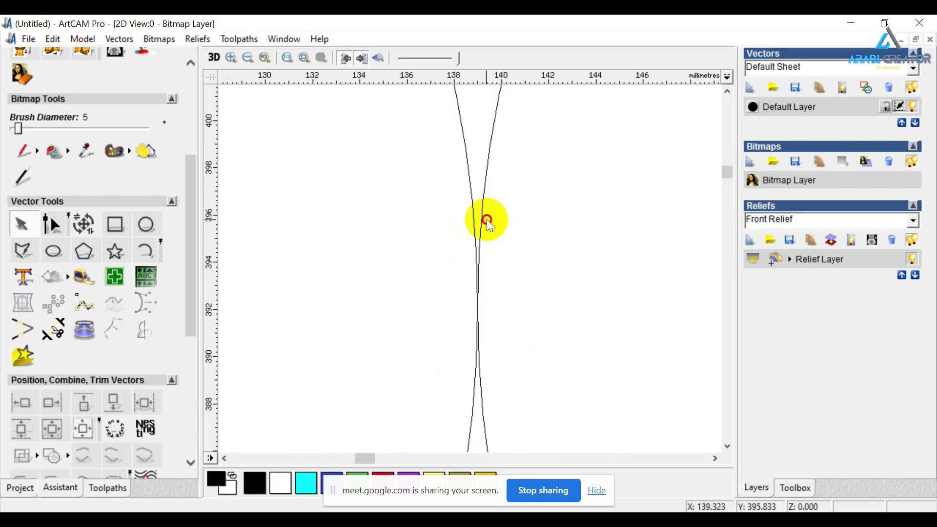
click(487, 218)
scroll(458, 274, up, 2)
key(Left)
key(Left)
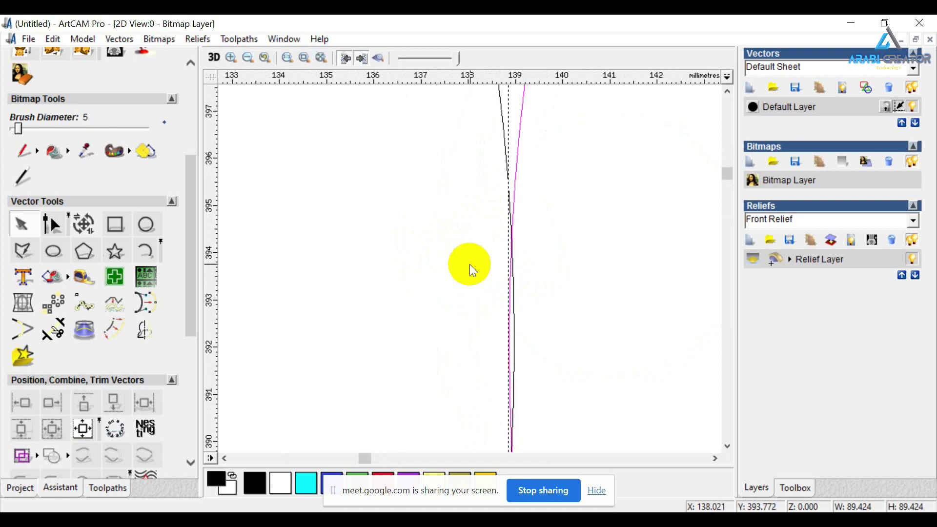
Select both circles, now 178.708 by 89.424 mm, and bring up the toolpath tools.
scroll(468, 263, down, 10)
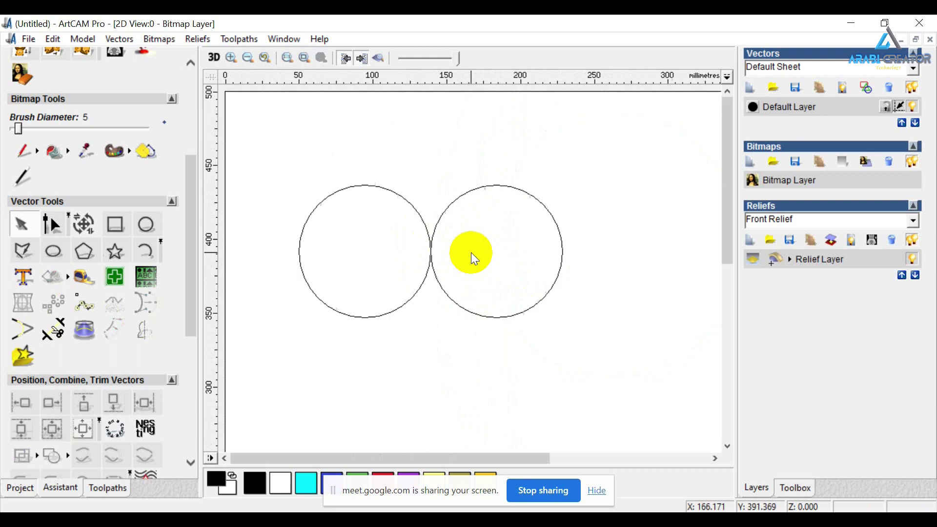
click(416, 206)
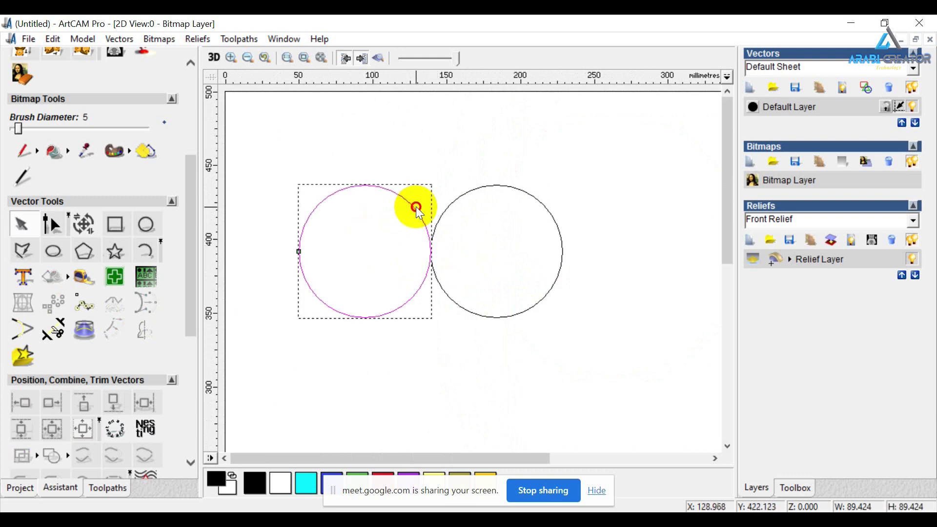
click(441, 239)
scroll(425, 253, up, 3)
scroll(471, 268, up, 5)
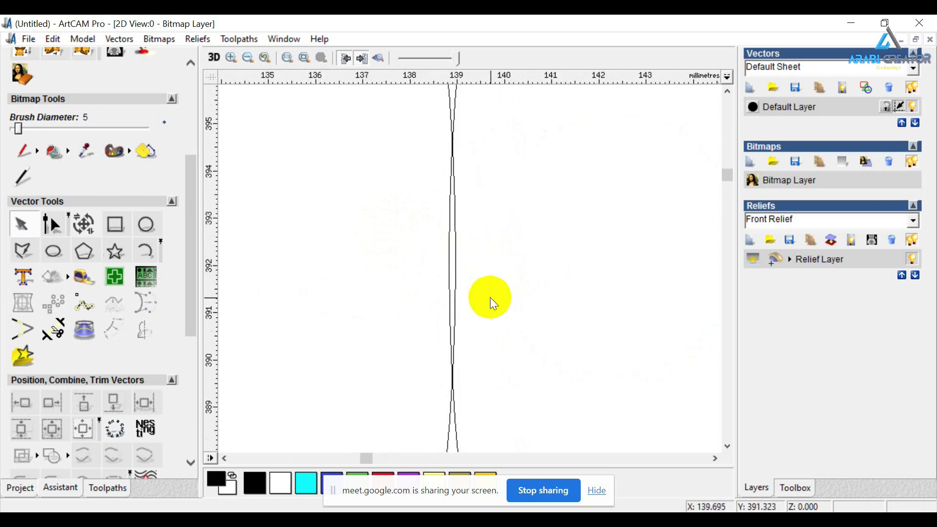
click(449, 245)
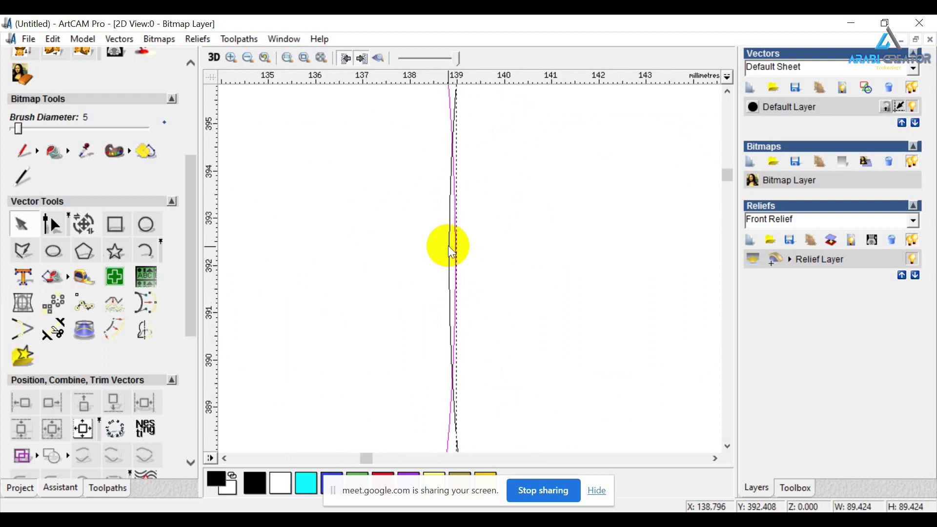
click(107, 488)
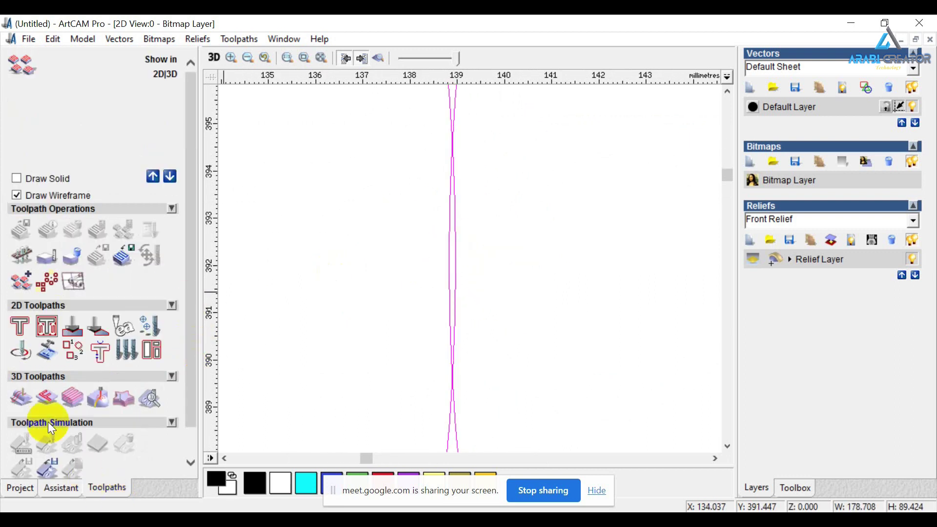
Start a 2D Area Clearance with 1 mm finish depth and the End Mill 4 mm tool.
click(47, 326)
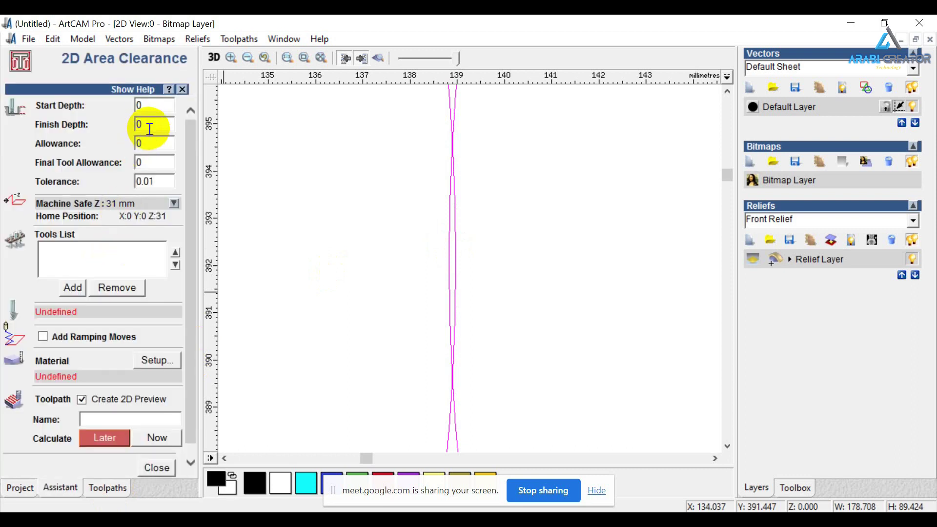
text(1)
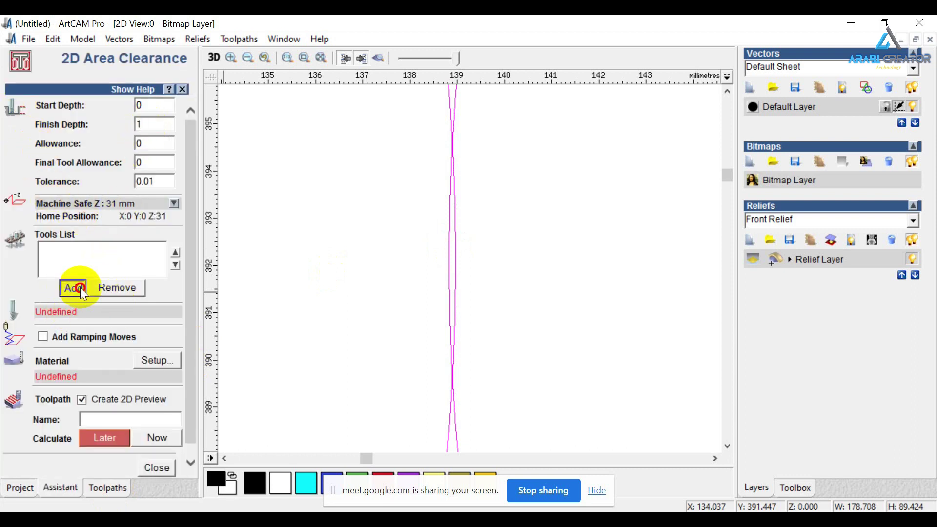
click(73, 288)
double_click(355, 274)
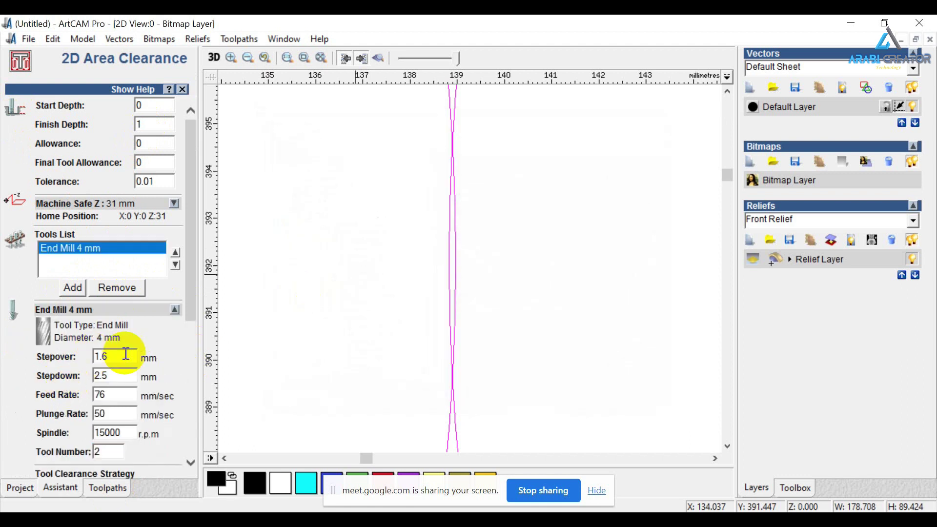
scroll(179, 379, down, 2)
scroll(180, 379, down, 3)
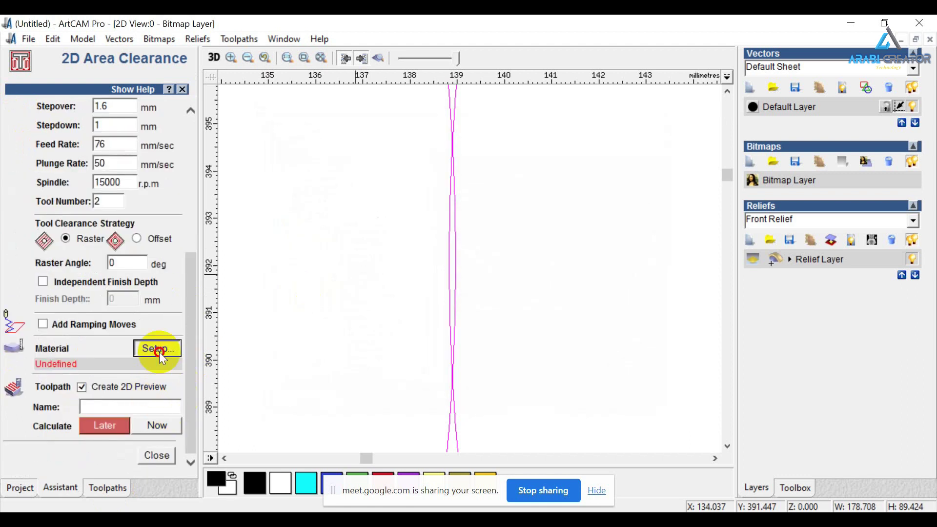
Set the material thickness to 19 mm and try calculating the toolpath.
click(157, 347)
text(9)
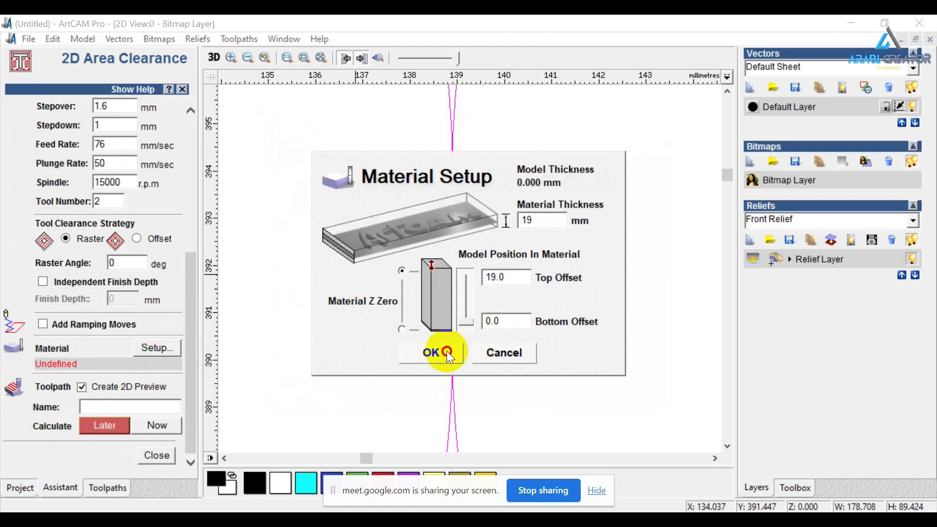
drag(467, 326, 466, 274)
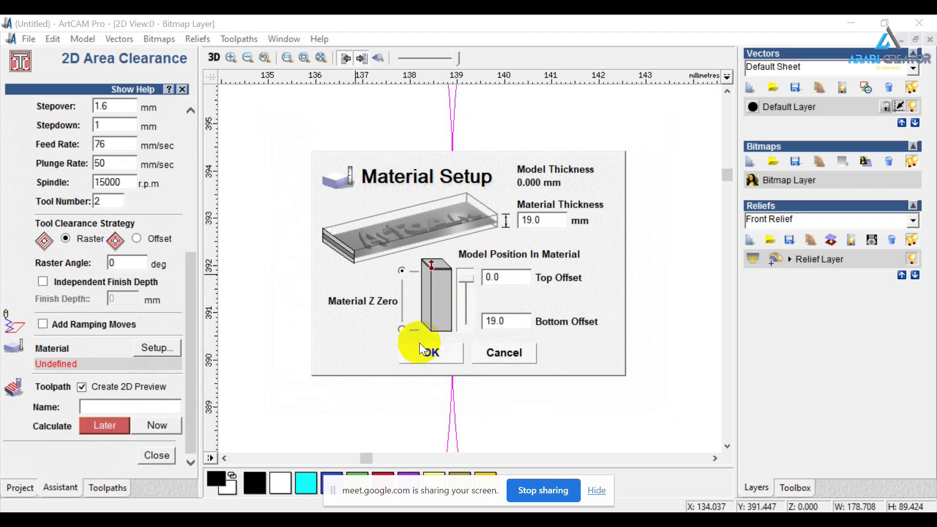
click(423, 348)
click(161, 422)
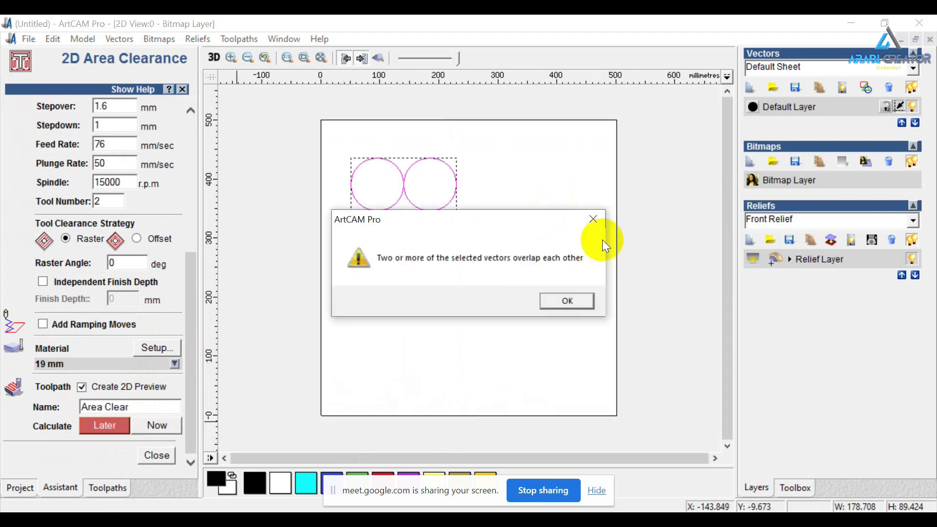
Dismiss the warnings, nudge the right circle slightly right, and select both circles.
click(567, 301)
click(526, 298)
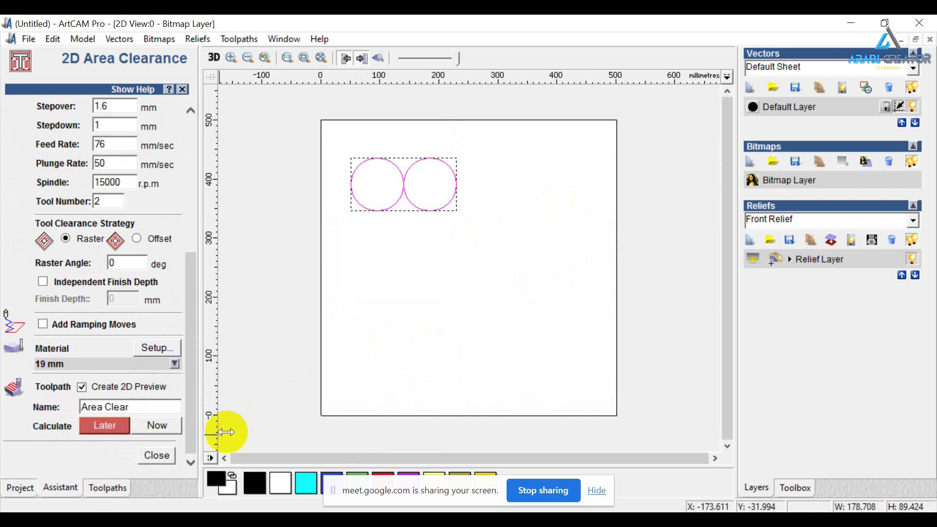
click(461, 244)
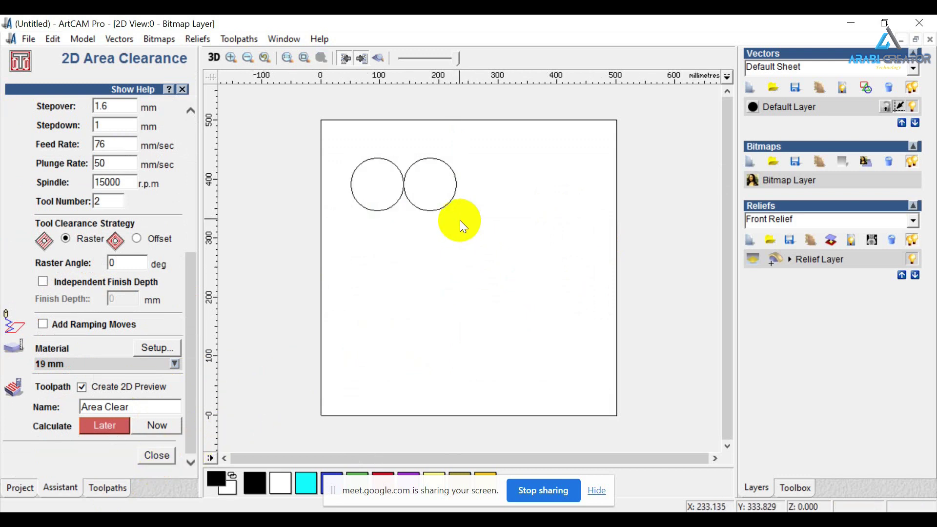
click(456, 184)
key(Right)
key(Right)
shift+click(387, 198)
Calculate the Area Clear raster toolpath for both circles and close its settings.
click(155, 425)
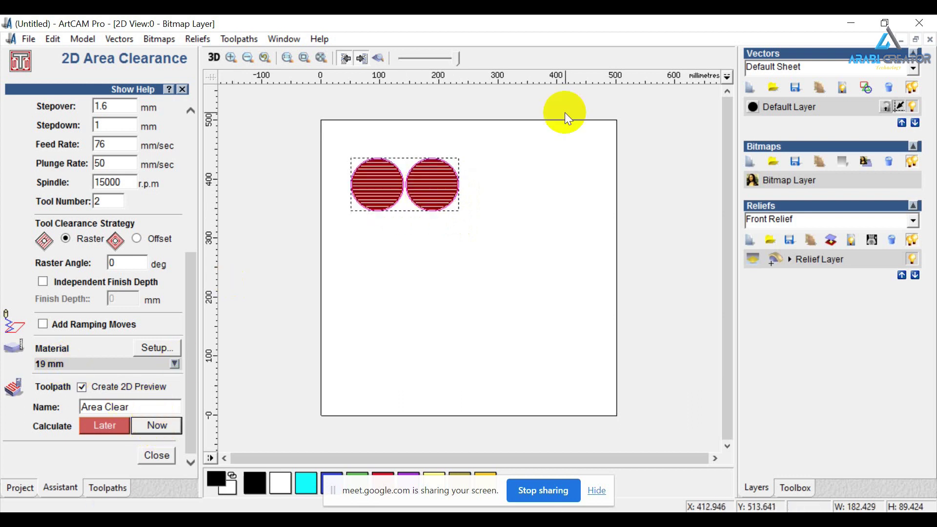
scroll(420, 201, up, 2)
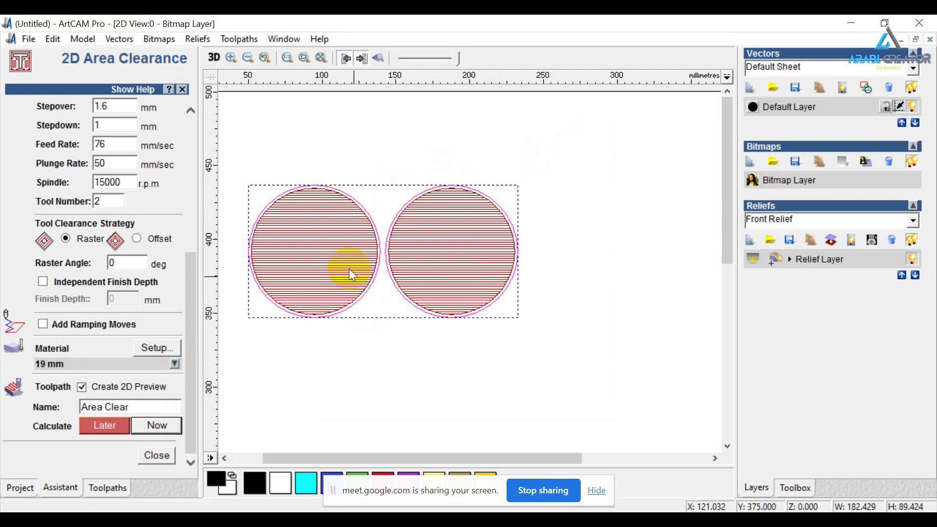
scroll(381, 250, up, 2)
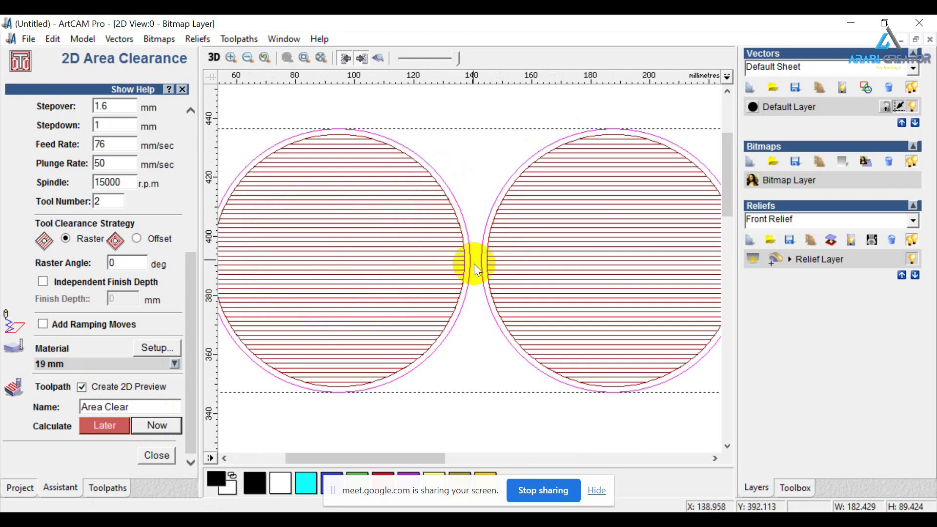
scroll(472, 255, up, 2)
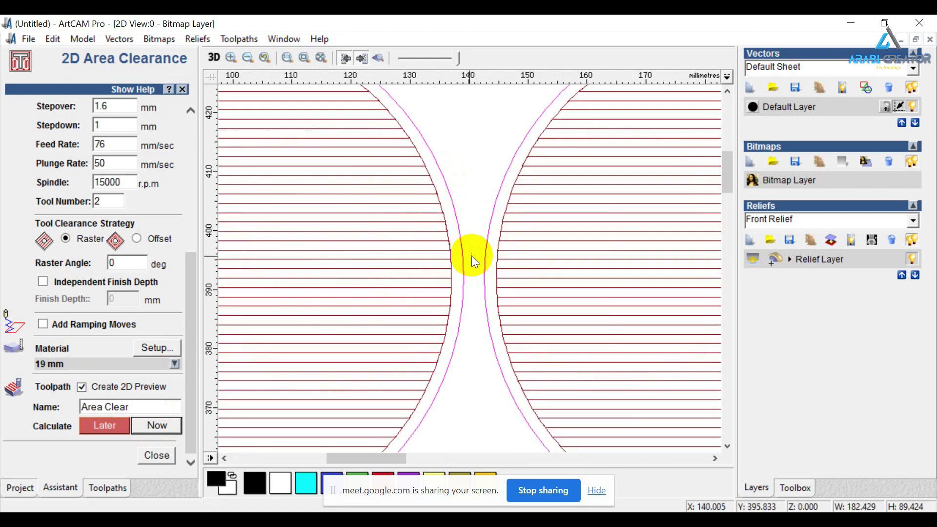
click(170, 459)
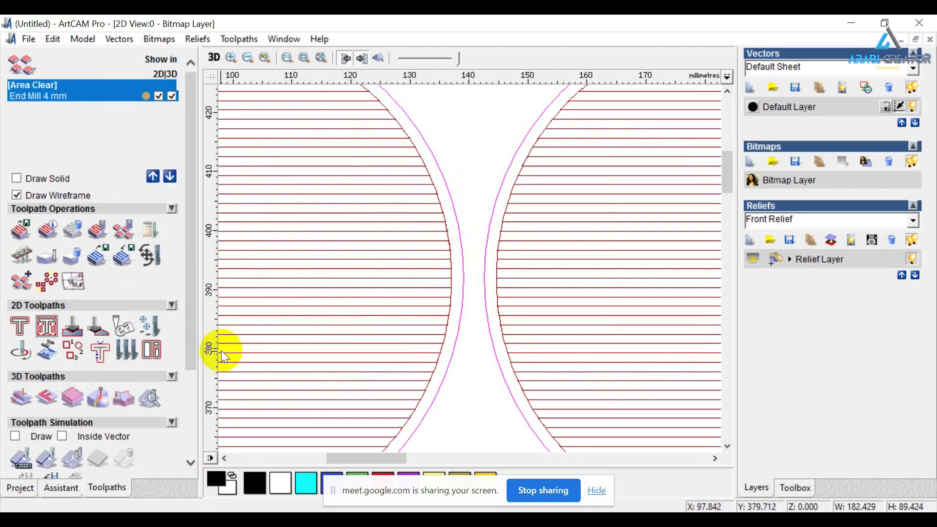
Hide the Area Clear preview and delete the right circle.
click(160, 94)
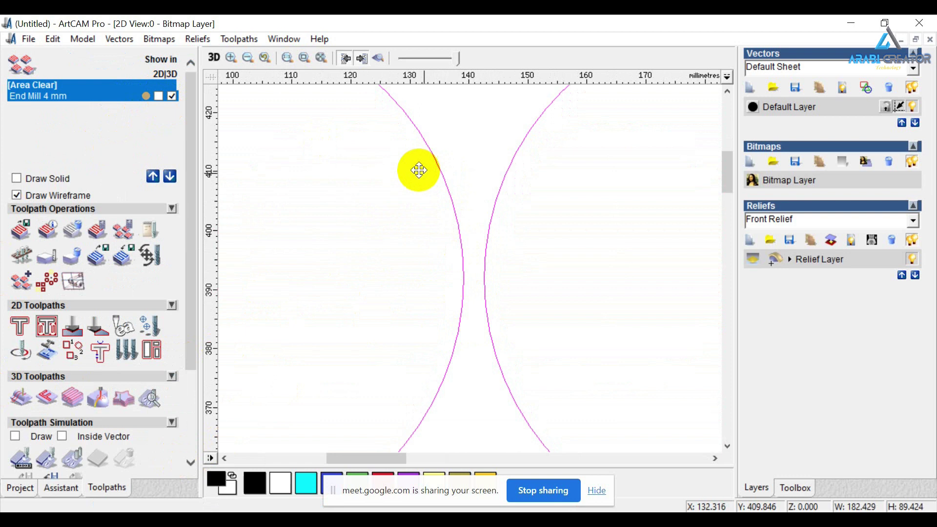
shift+click(458, 237)
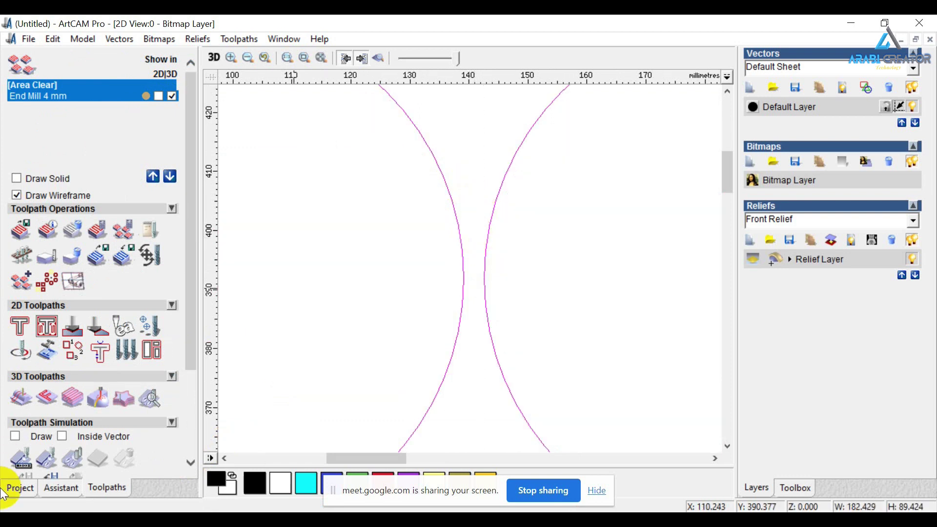
click(505, 322)
click(488, 325)
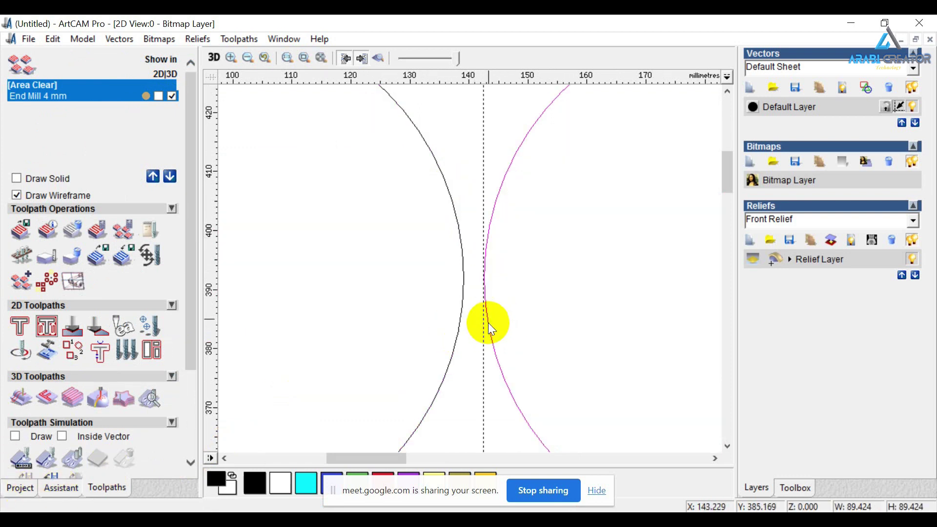
right_click(488, 323)
click(524, 225)
Mirror a copy of the left circle to the right.
click(459, 229)
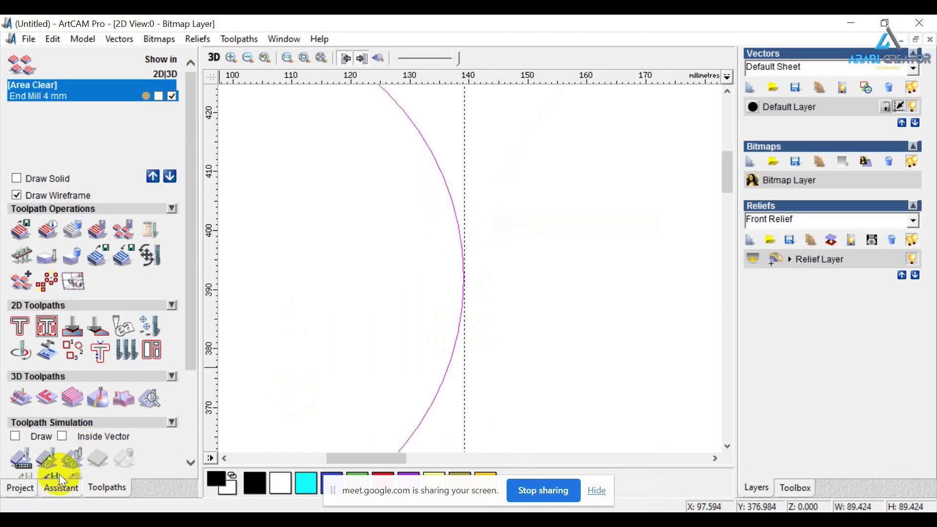
click(61, 487)
click(139, 333)
click(144, 217)
scroll(468, 303, down, 2)
click(488, 259)
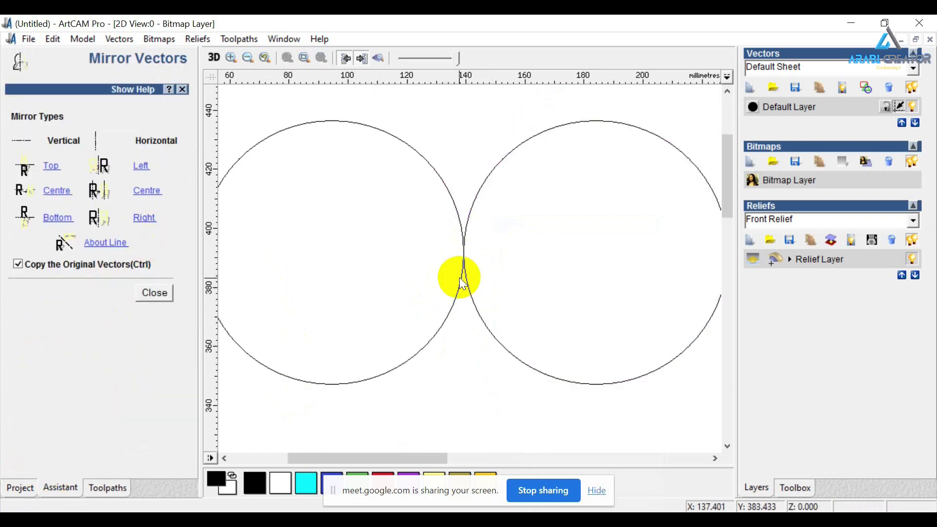
click(161, 297)
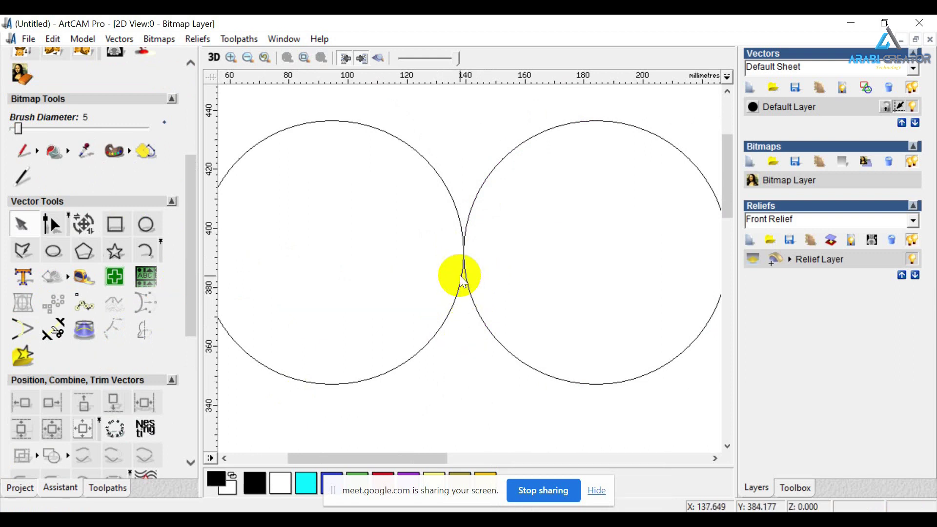
Select both circles, now meeting near 139 mm at 178.848 by 89.424 mm.
scroll(460, 275, up, 2)
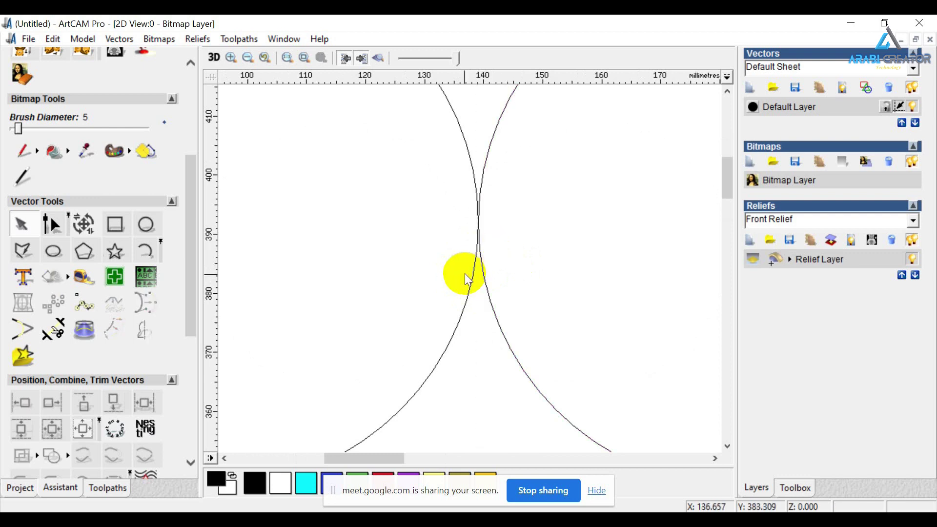
click(477, 267)
scroll(478, 244, up, 2)
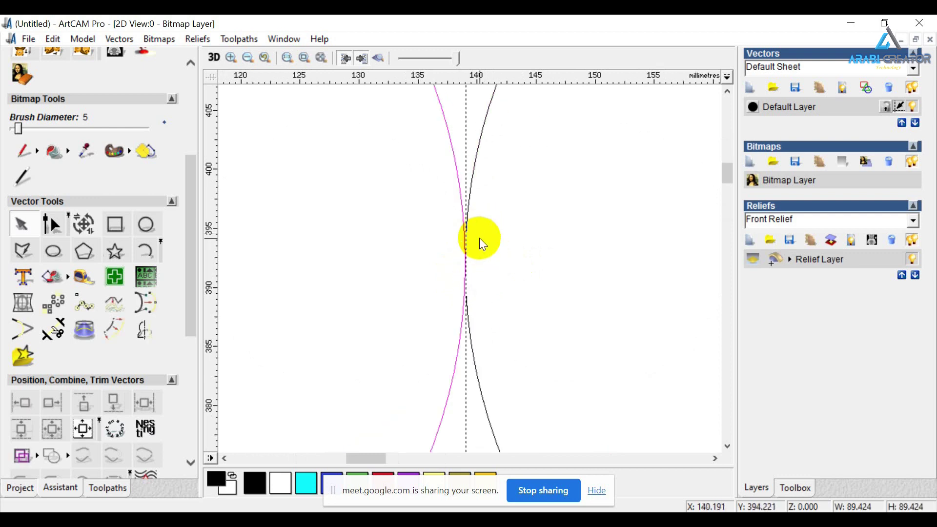
scroll(484, 318, down, 2)
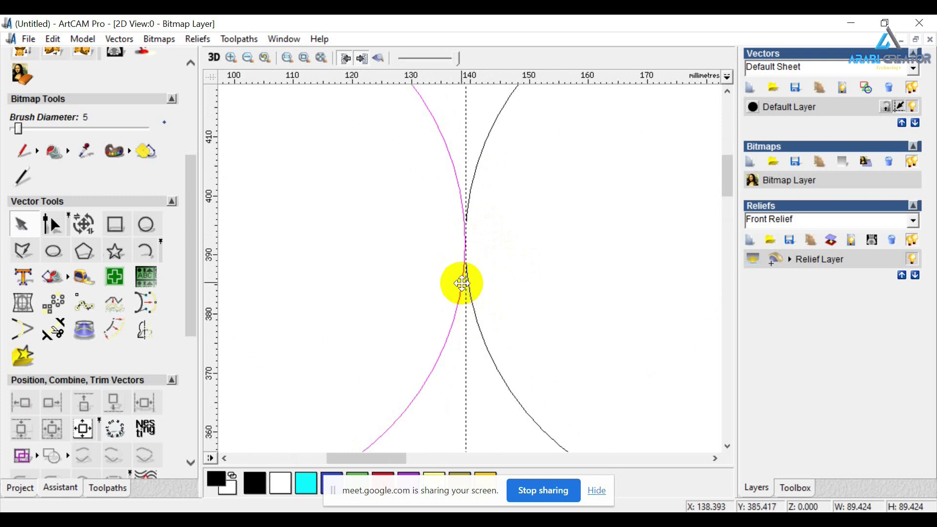
shift+click(470, 295)
scroll(461, 280, up, 4)
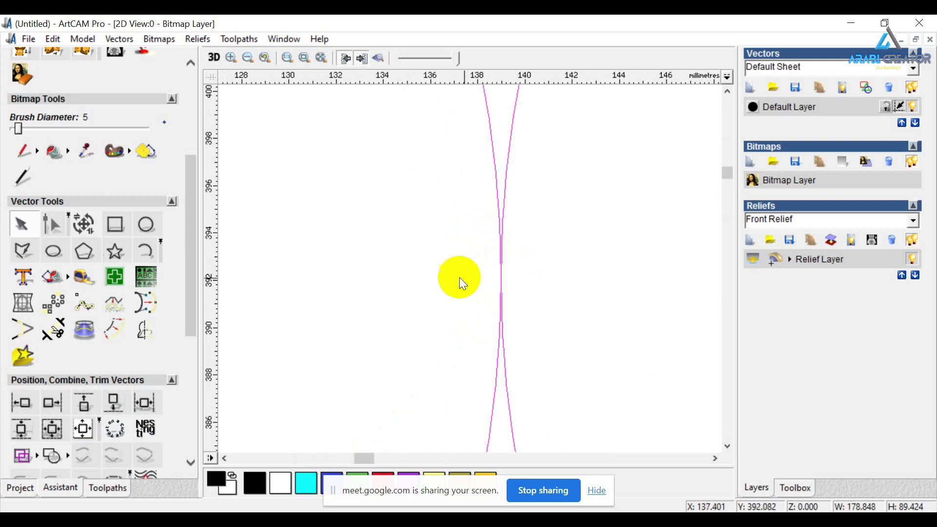
scroll(461, 280, up, 2)
scroll(496, 308, up, 2)
scroll(507, 355, up, 2)
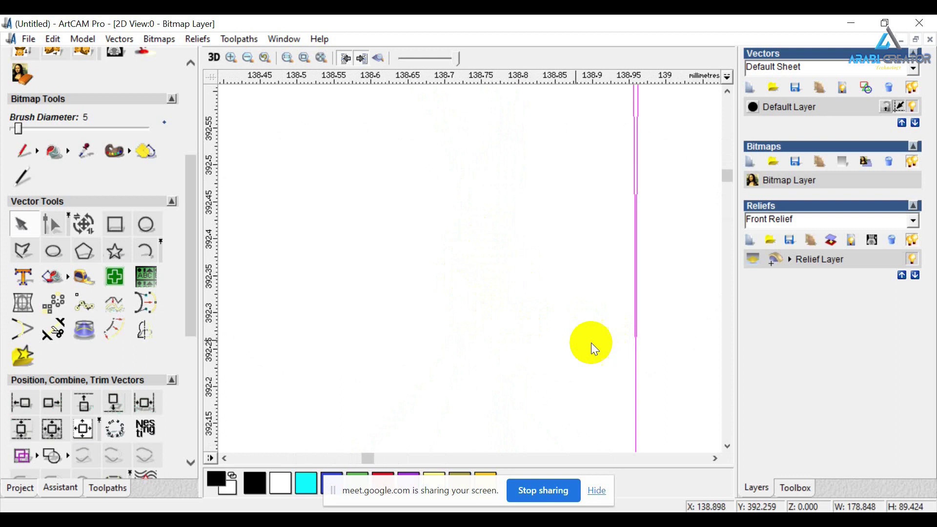
scroll(488, 340, down, 10)
Reopen the Area Clear toolpath, recalculate it on both circles, then hide its preview.
click(108, 487)
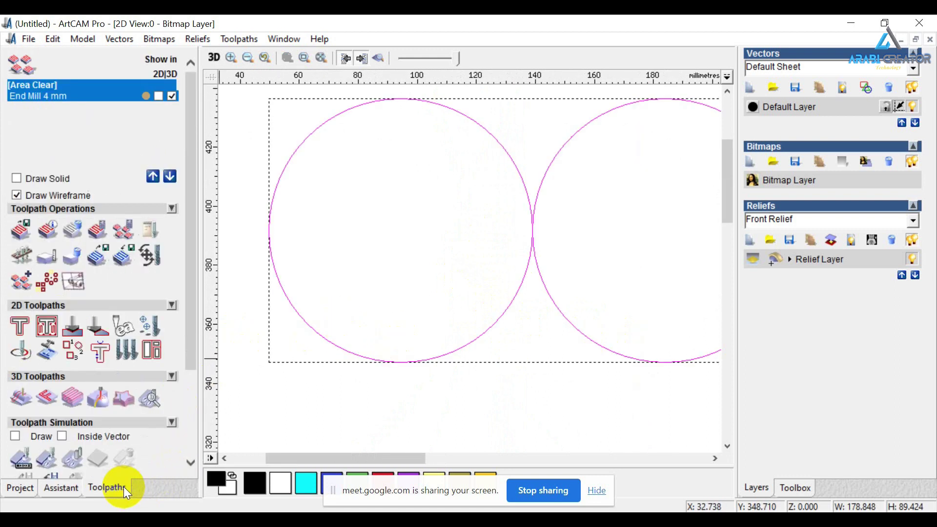
click(155, 96)
double_click(117, 95)
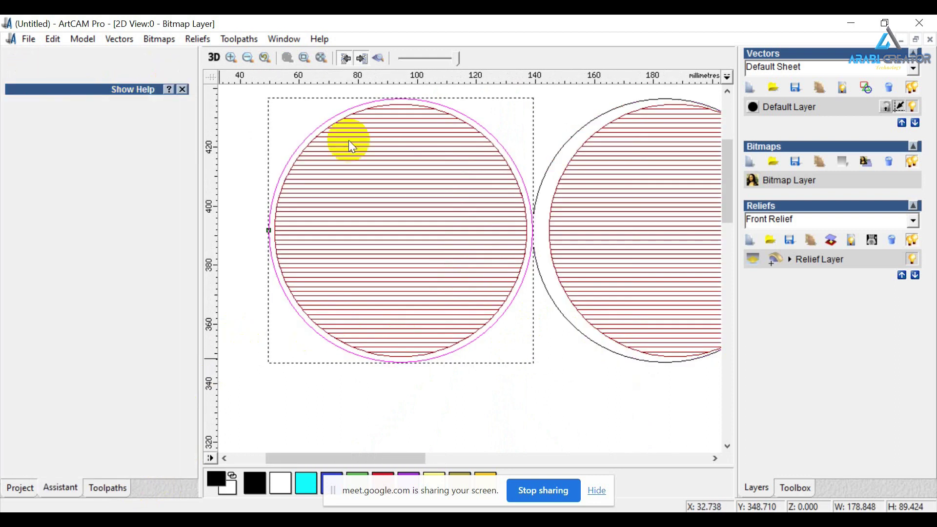
shift+click(553, 157)
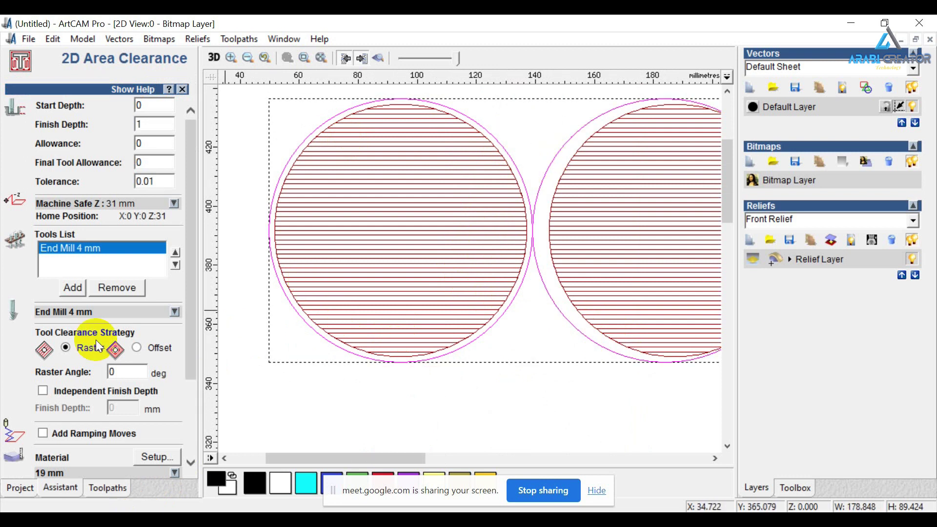
scroll(127, 422, down, 3)
click(156, 425)
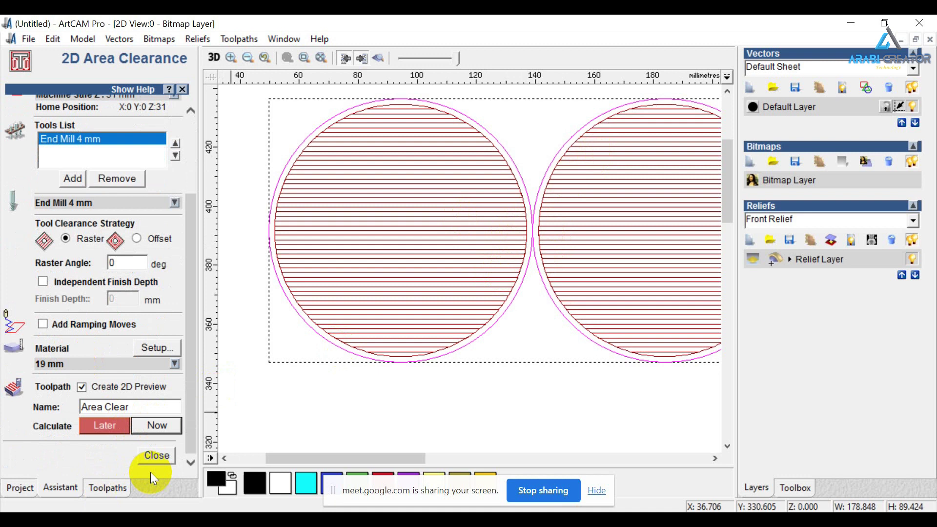
click(159, 456)
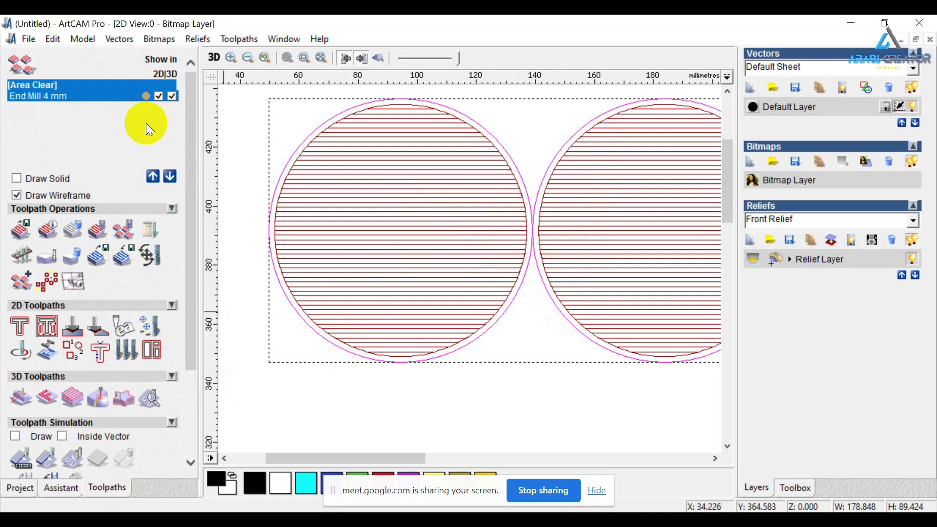
click(158, 96)
Box-select both circles and delete them.
scroll(450, 215, down, 3)
click(450, 214)
drag(313, 122, 463, 209)
right_click(527, 167)
click(564, 225)
Draw a vertical polyline and centre it horizontally on the page.
click(61, 487)
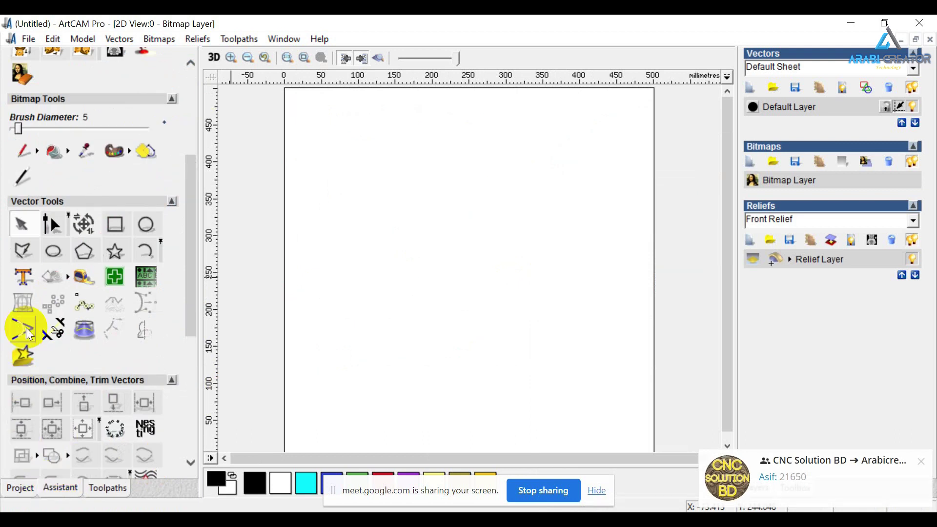
click(17, 253)
scroll(380, 289, down, 2)
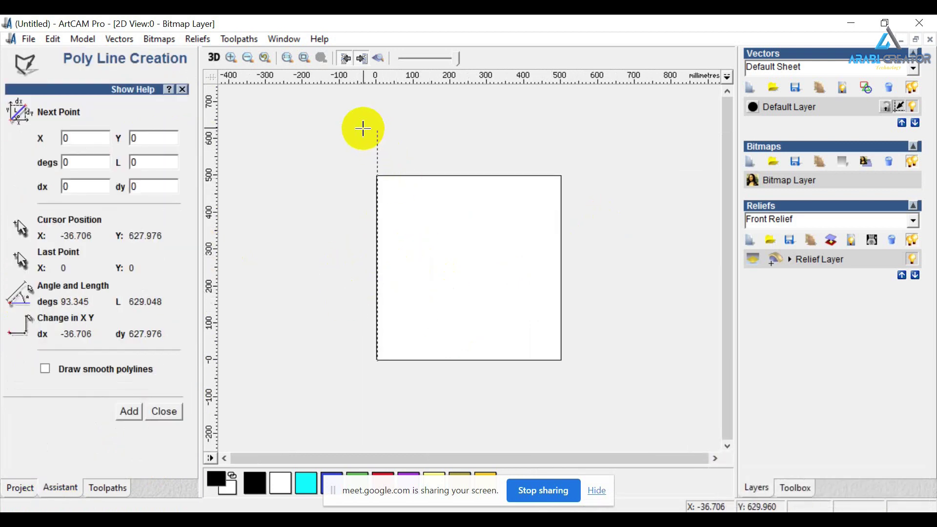
click(378, 128)
key(Escape)
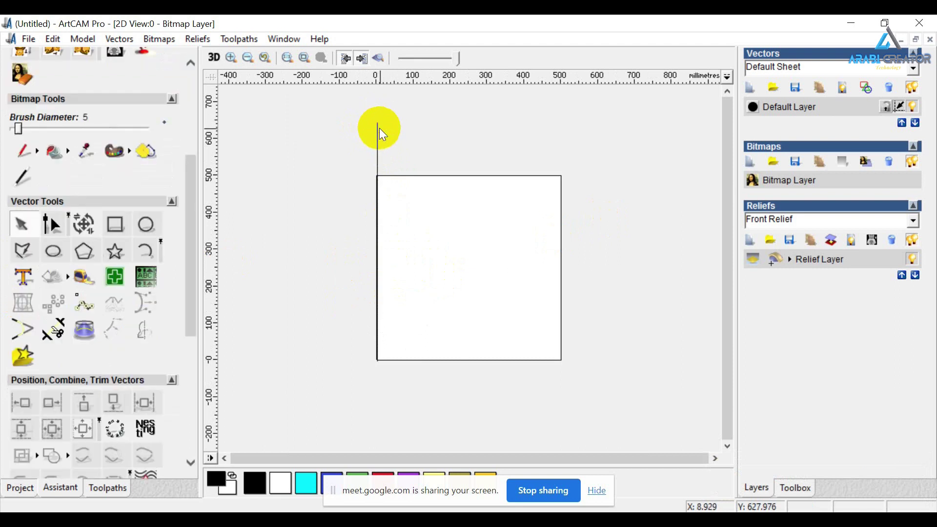
click(378, 147)
click(84, 429)
click(284, 295)
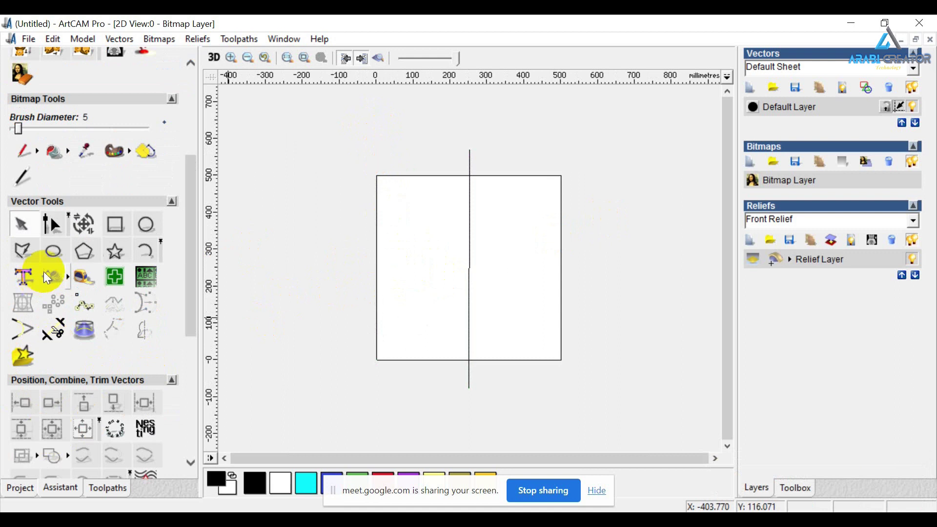
Draw a horizontal polyline across the page, discarding an accidental short line first.
click(22, 250)
click(355, 267)
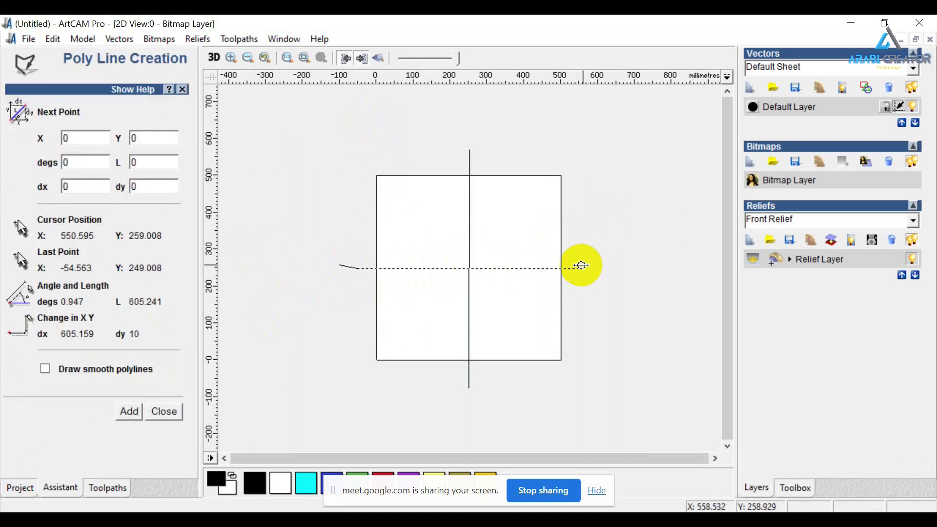
key(Escape)
right_click(395, 273)
click(419, 227)
click(22, 250)
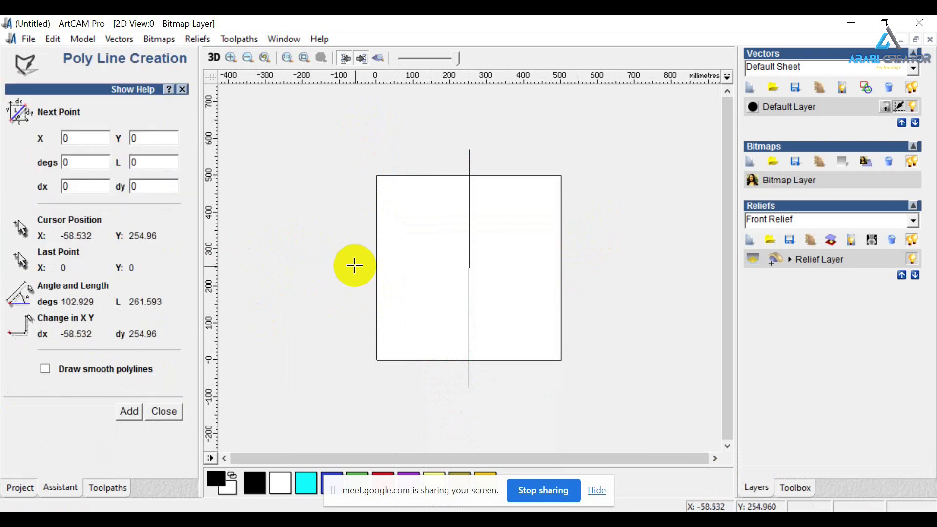
click(355, 266)
click(586, 265)
key(Escape)
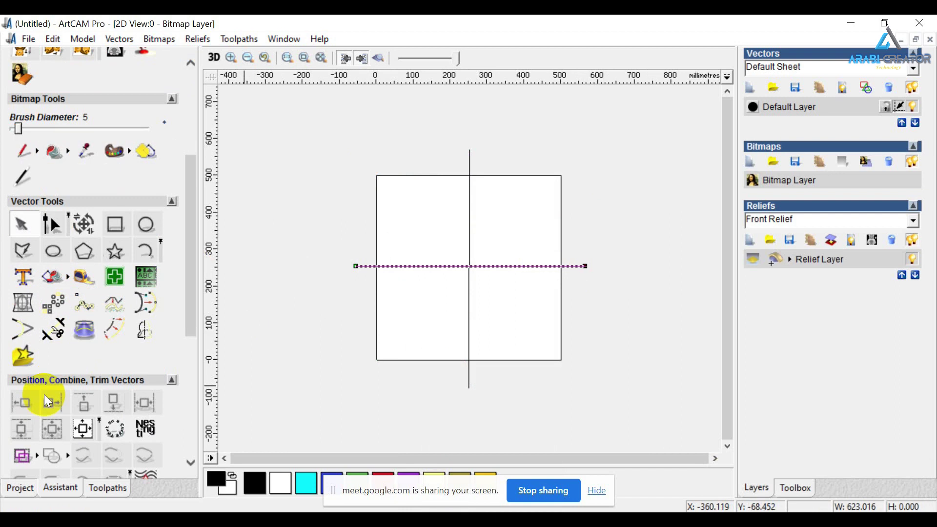
click(493, 316)
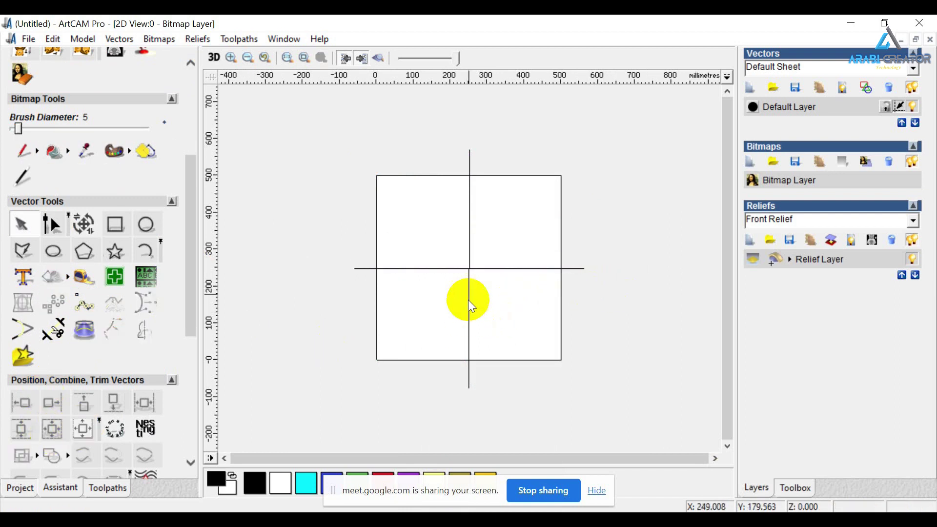
scroll(467, 299, up, 2)
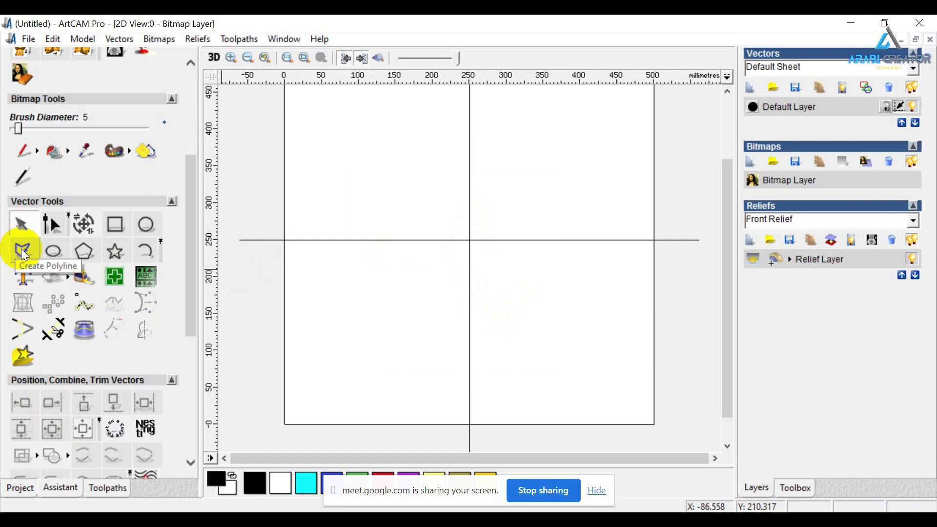
Make two slanted polyline attempts near the vertical guide and delete both.
click(24, 253)
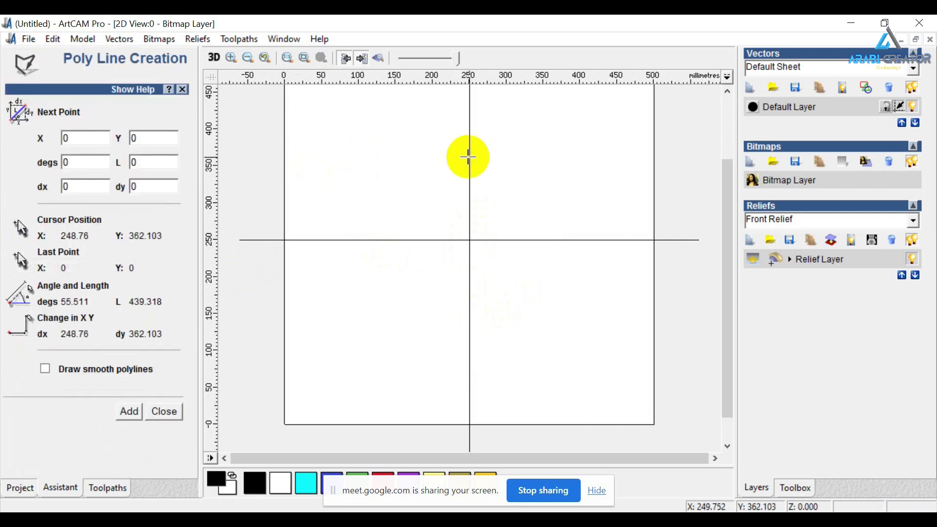
click(467, 173)
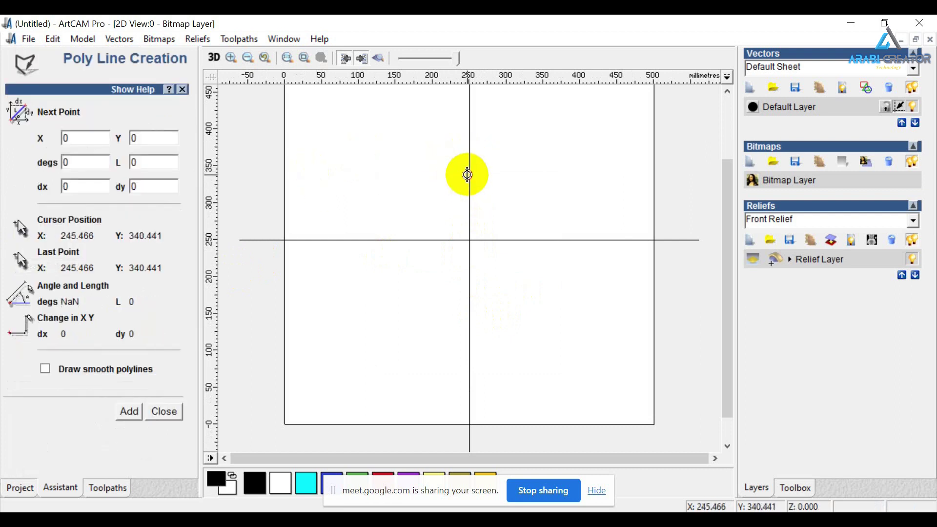
right_click(466, 174)
click(534, 223)
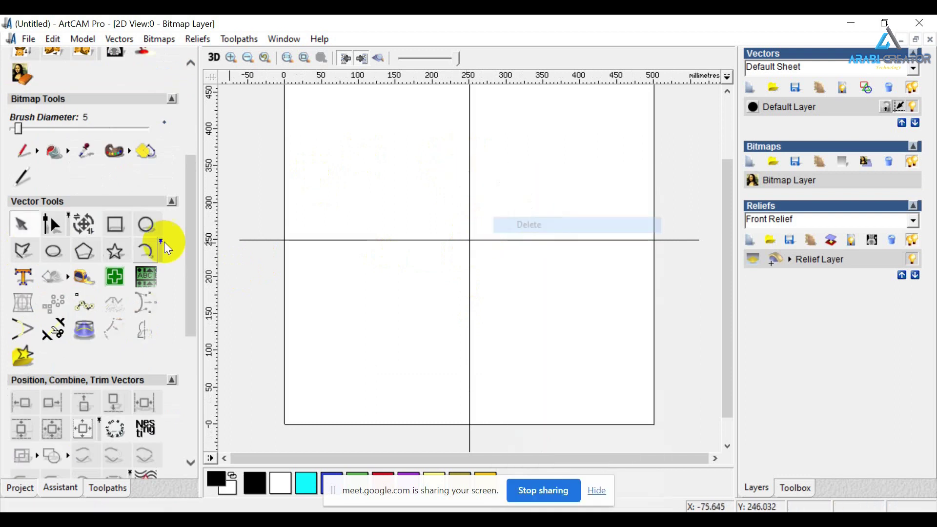
click(22, 250)
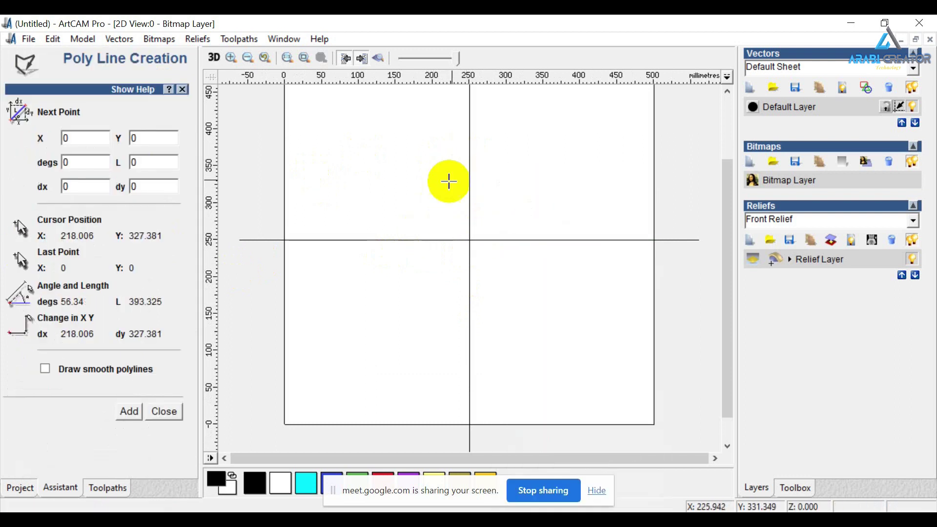
click(471, 173)
scroll(456, 190, up, 2)
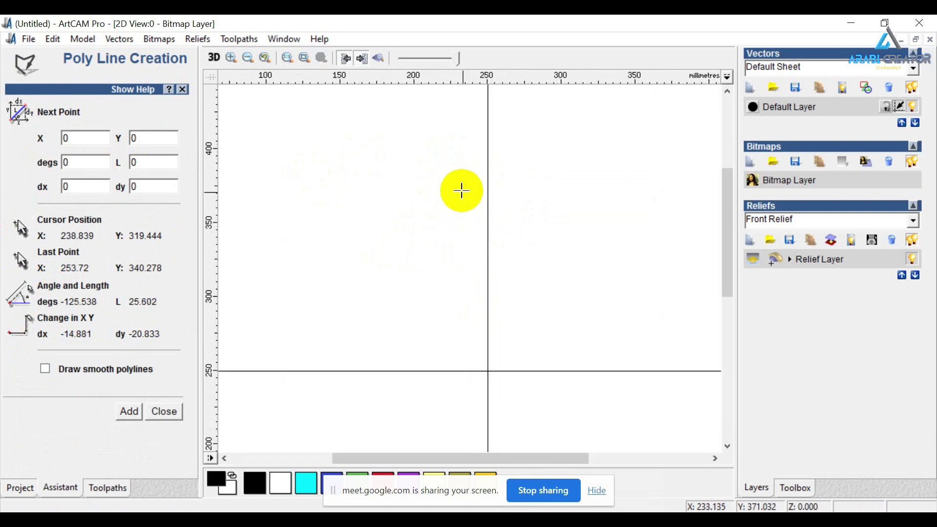
scroll(476, 239, up, 1)
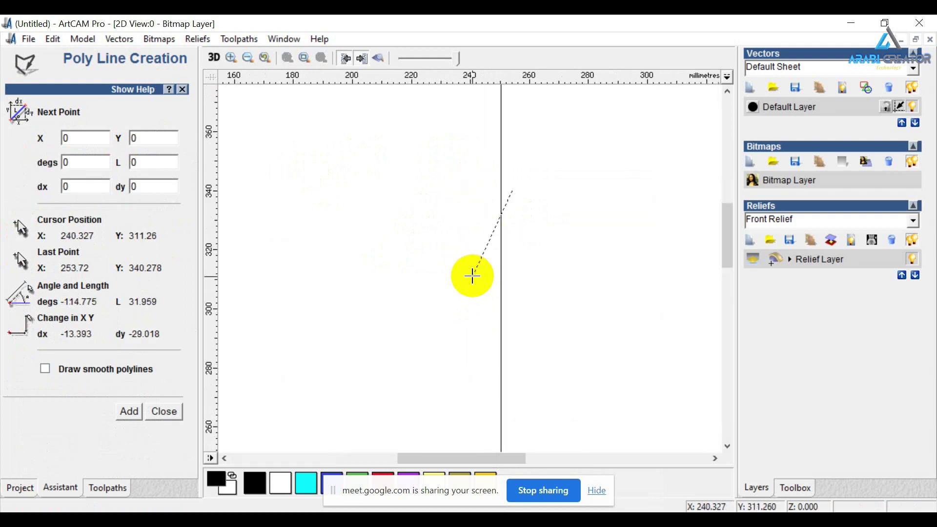
double_click(460, 312)
key(Escape)
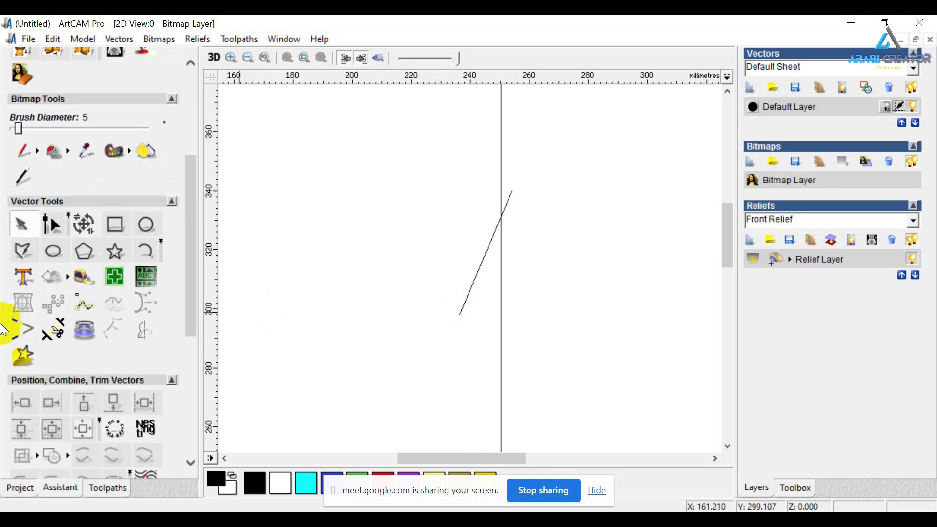
right_click(488, 248)
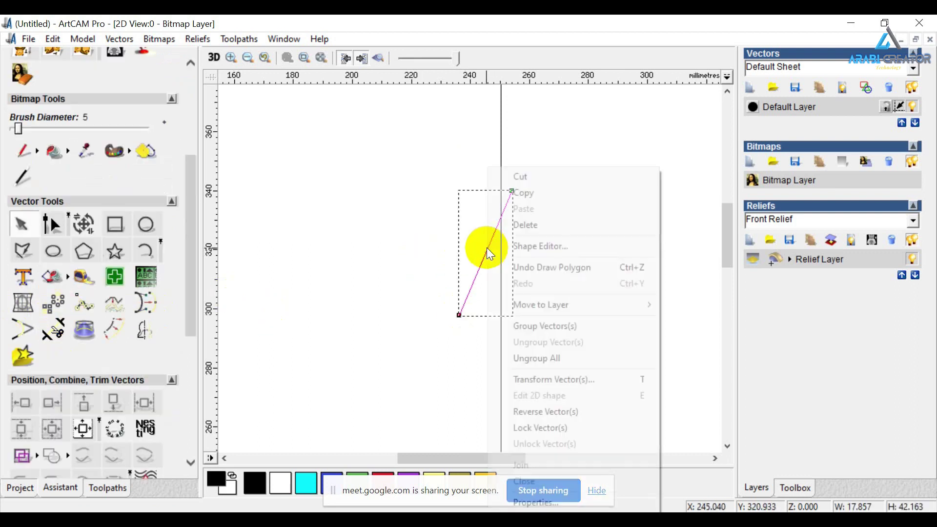
click(517, 227)
Draw a slanted line from past the vertical guide down to the lower left, ready for trimming.
click(23, 251)
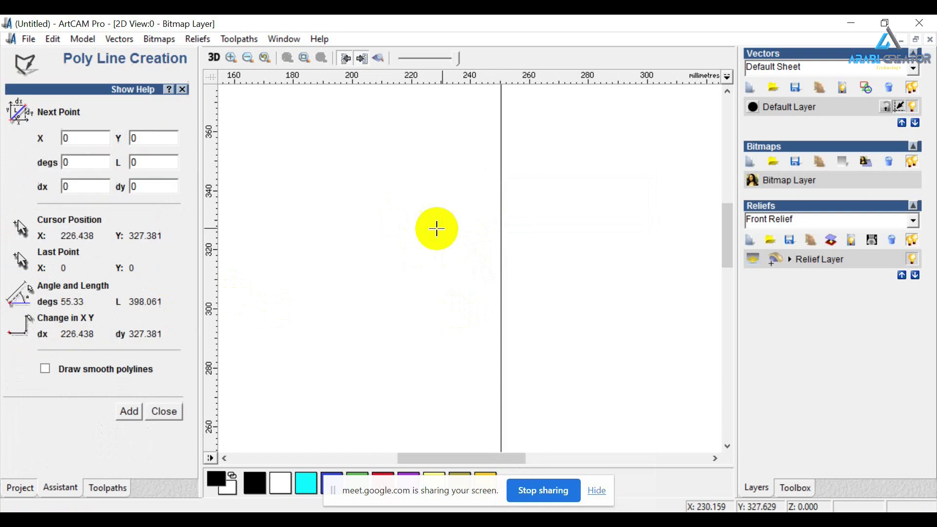
click(504, 226)
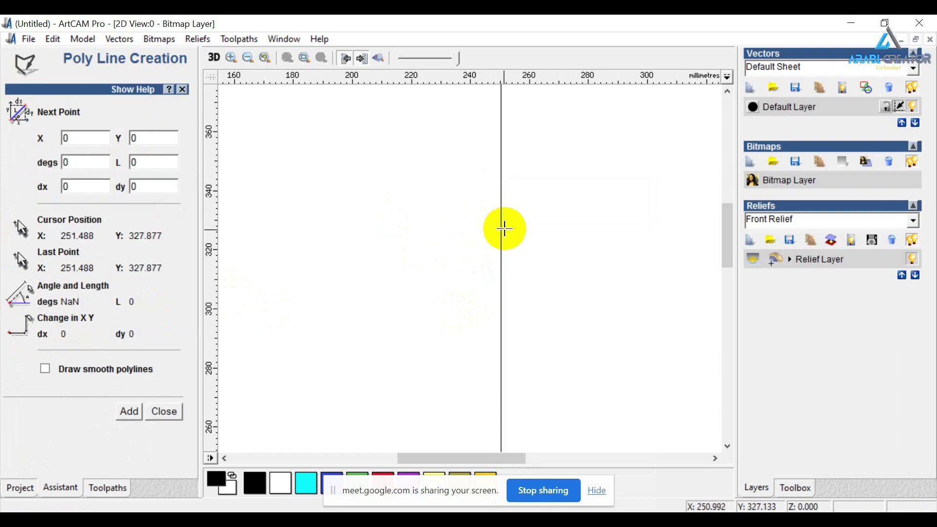
click(440, 338)
right_click(442, 341)
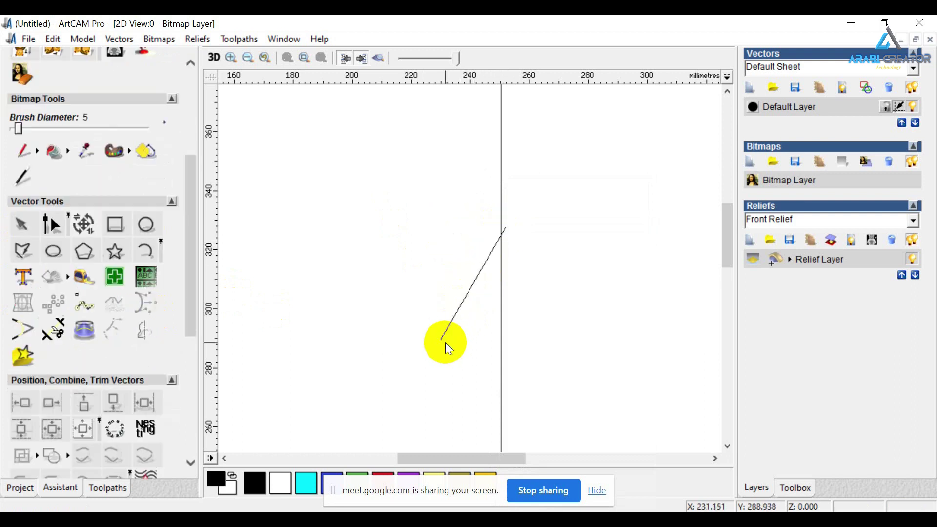
click(61, 324)
Trim the overhang and mirror a copy of the slanted line downward.
click(507, 228)
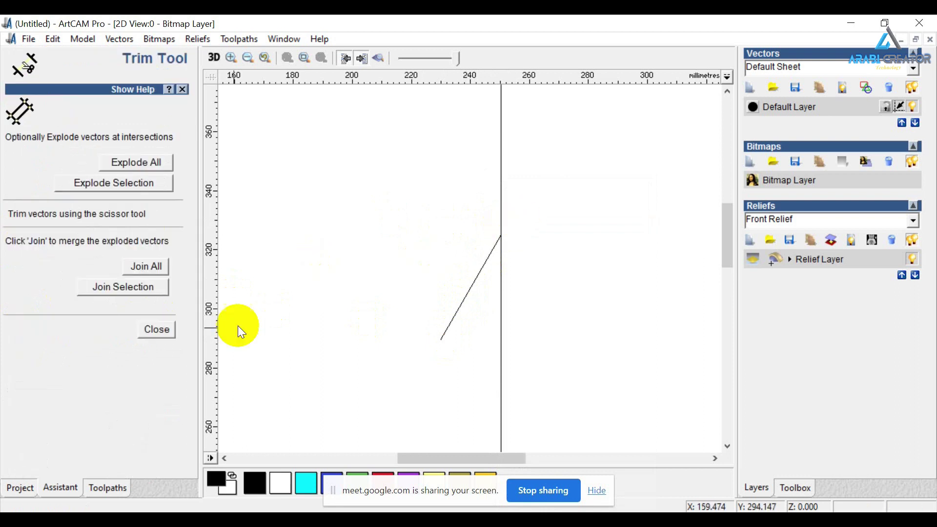
click(154, 337)
click(477, 270)
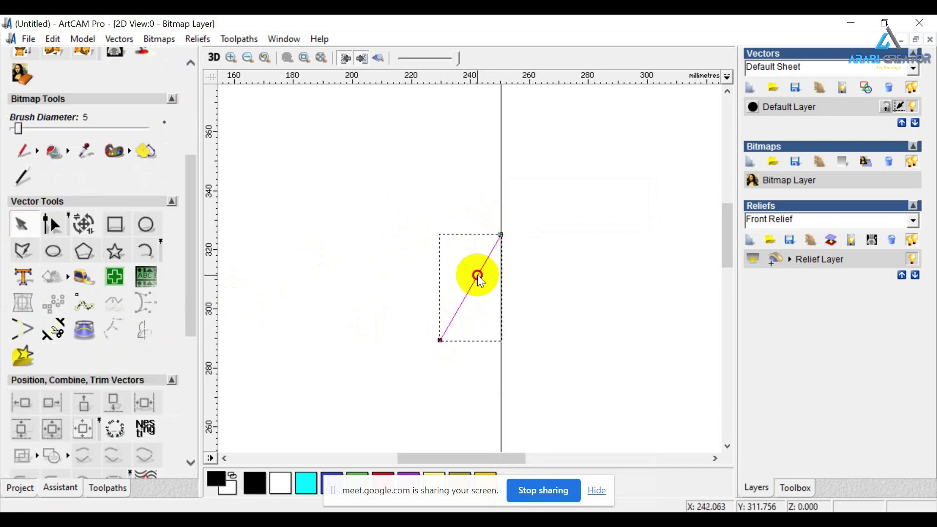
click(143, 330)
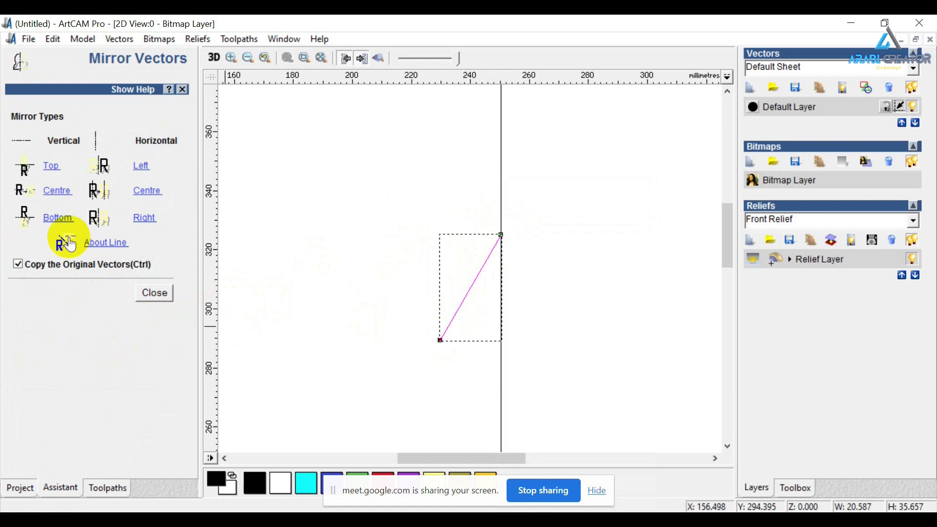
click(108, 243)
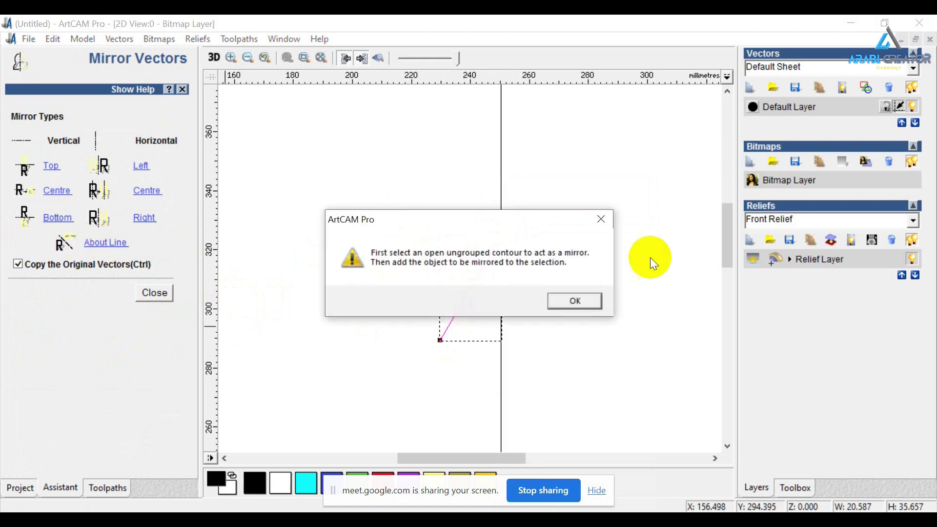
click(568, 304)
click(59, 218)
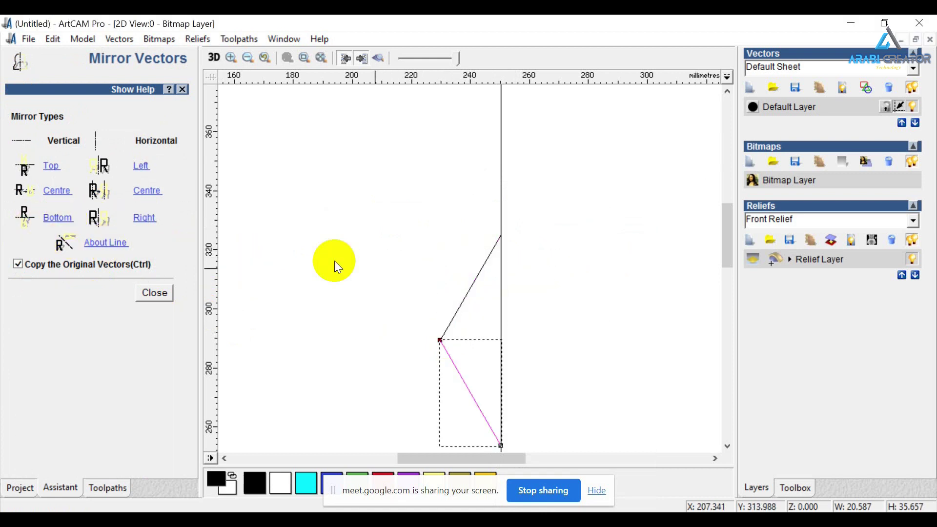
Mirror both lines sideways with copy to close the four-sided diamond.
drag(362, 229, 490, 314)
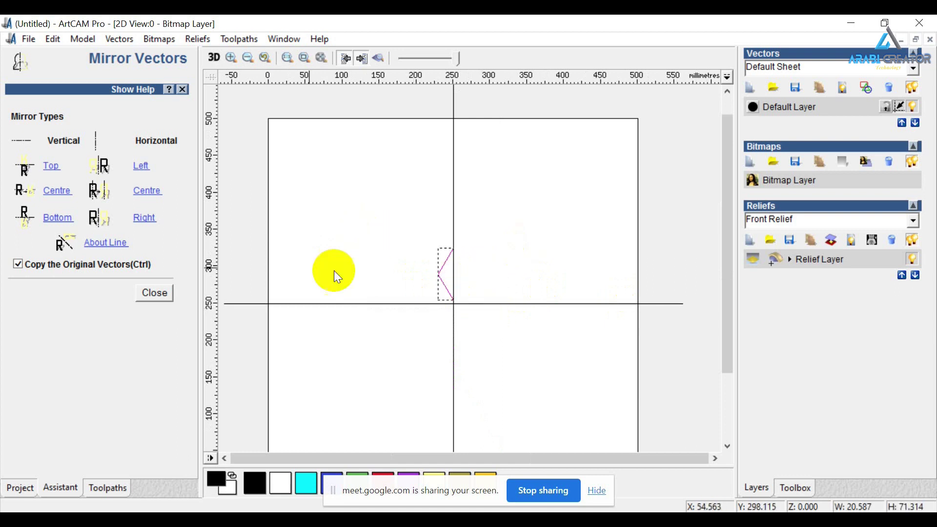
click(146, 218)
drag(406, 229, 495, 294)
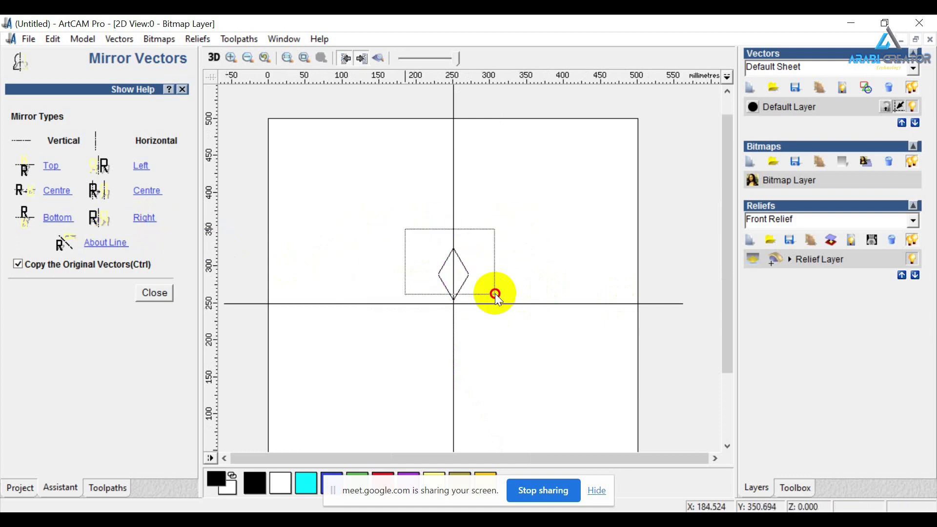
right_click(432, 276)
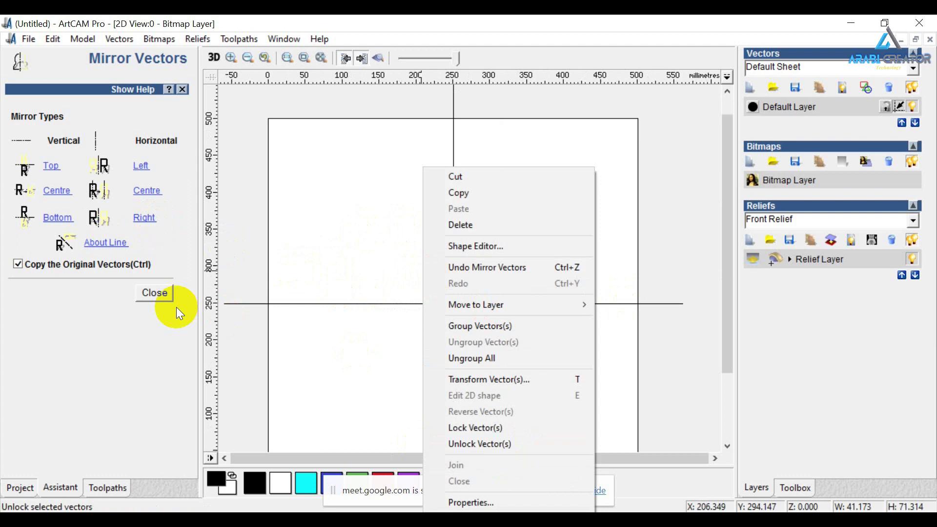
click(170, 292)
Join the diamond's four lines into one closed shape.
click(105, 282)
click(171, 240)
click(157, 267)
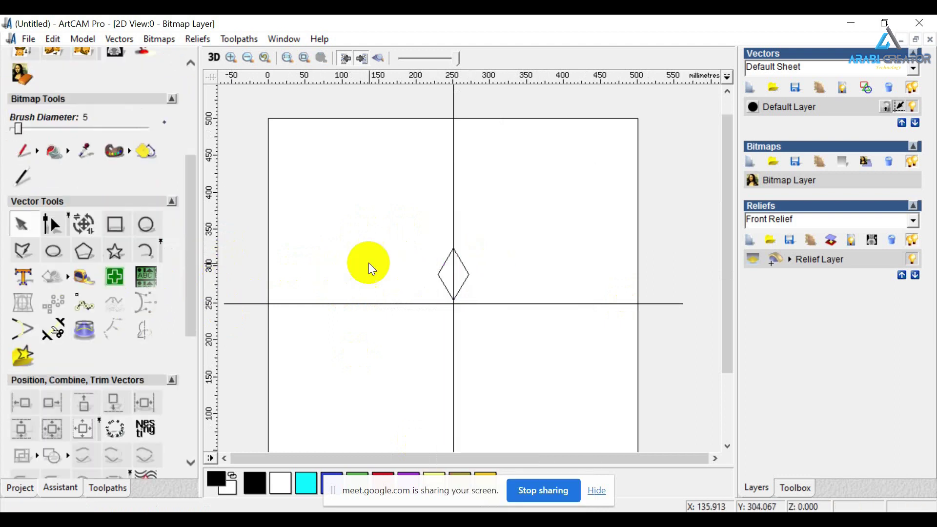
click(436, 274)
Narrow the diamond to 22.321 by 71.314 mm with Transform, then reselect it.
scroll(441, 273, up, 2)
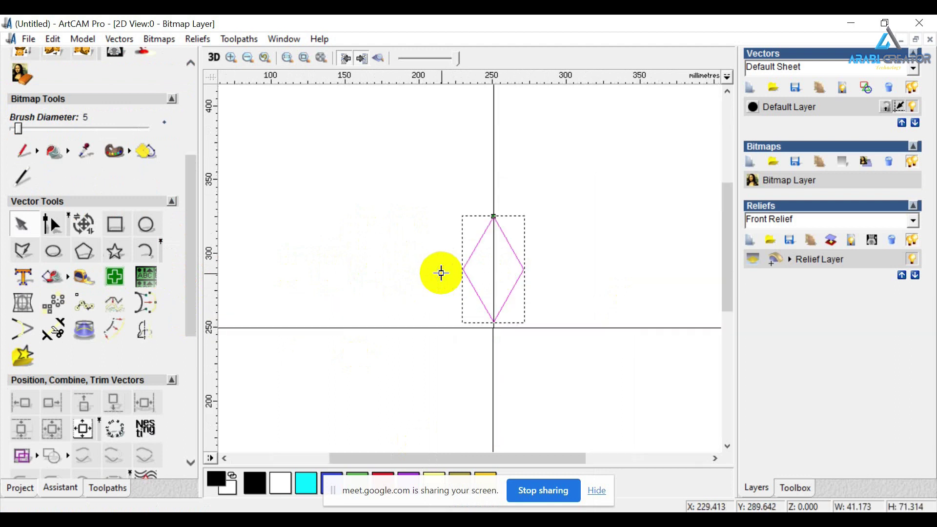
click(493, 296)
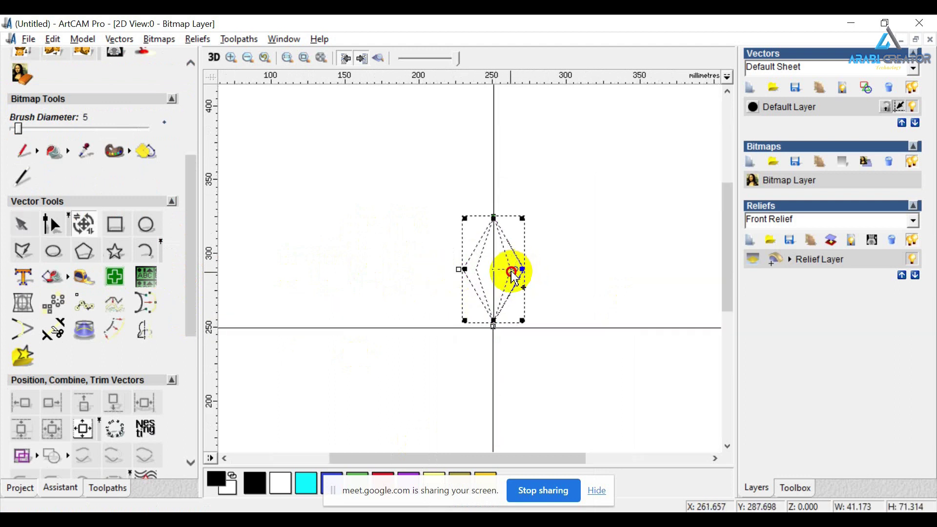
drag(519, 269, 509, 269)
click(529, 266)
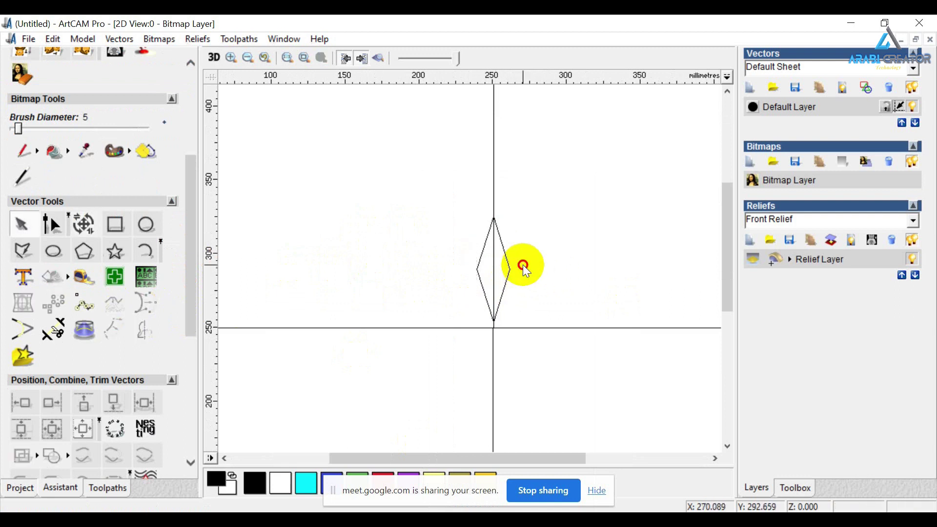
click(502, 250)
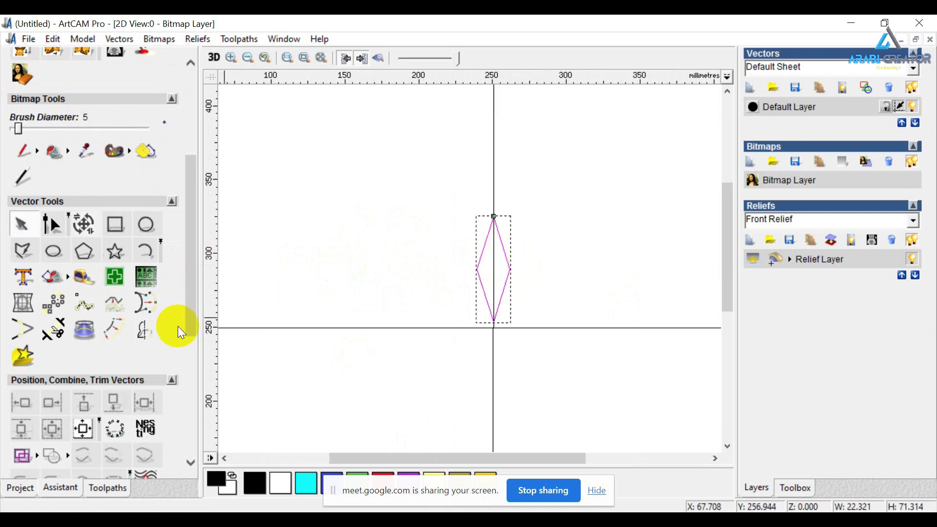
click(56, 307)
Try rotated copies of the diamond with total angle 90 about the sheet centre.
click(51, 121)
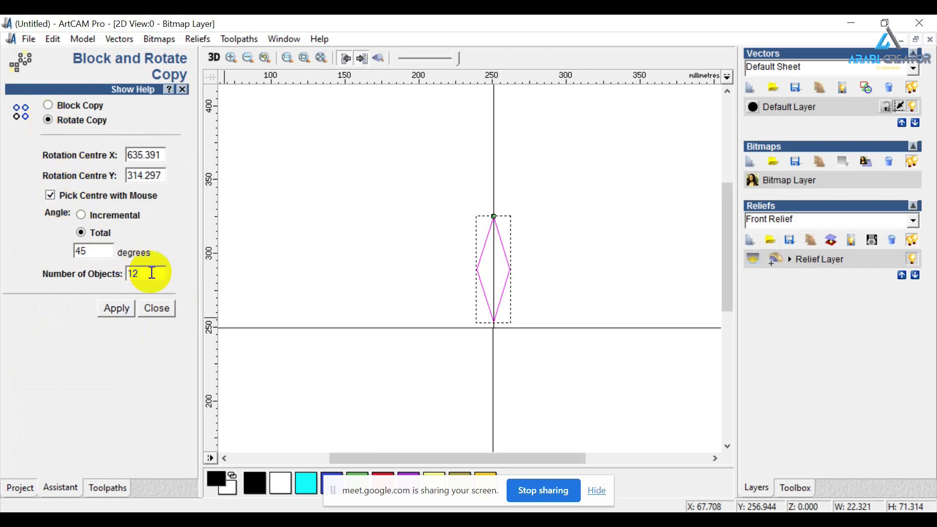
double_click(89, 250)
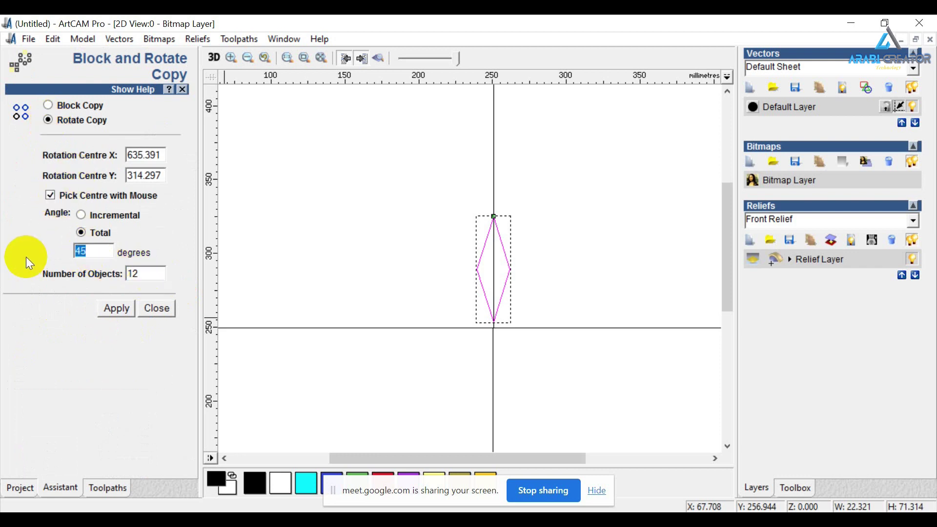
text(90)
scroll(495, 323, up, 2)
scroll(470, 278, up, 1)
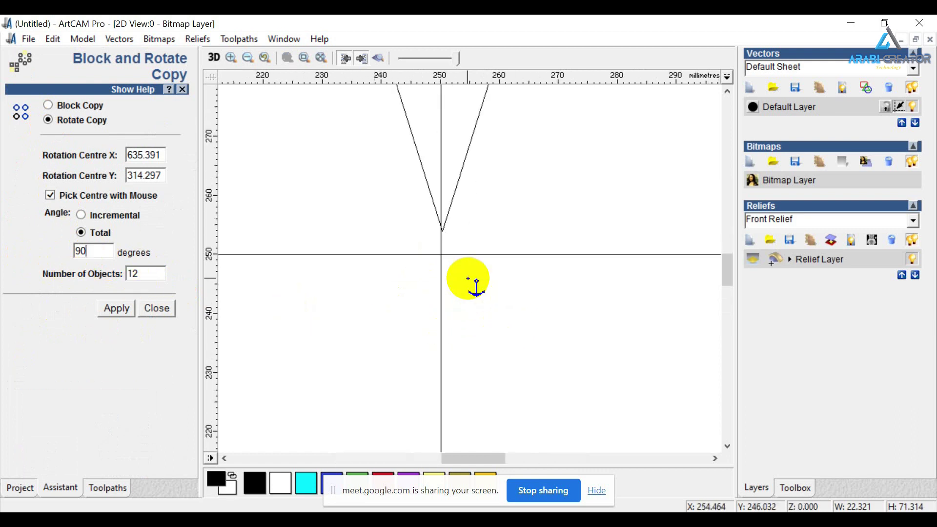
scroll(437, 259, up, 1)
scroll(474, 268, up, 1)
click(469, 260)
click(122, 308)
Undo, then redo the rotated copies with total angle 360 for a 12-diamond star.
scroll(445, 296, down, 1)
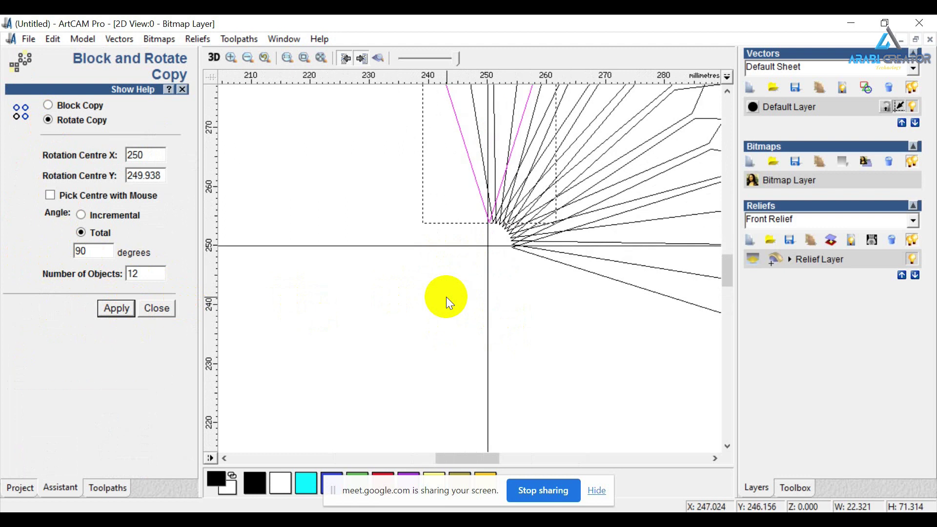
scroll(446, 297, down, 1)
key(ctrl+z)
double_click(93, 251)
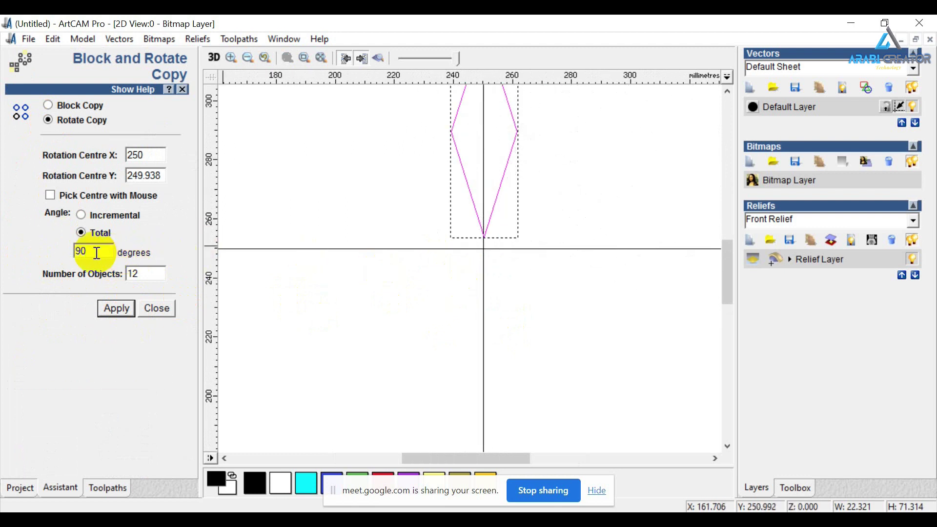
key(BackSpace)
text(360)
click(111, 308)
Zoom in to inspect where the star's arms overlap, then undo the 12-diamond star.
scroll(511, 295, down, 2)
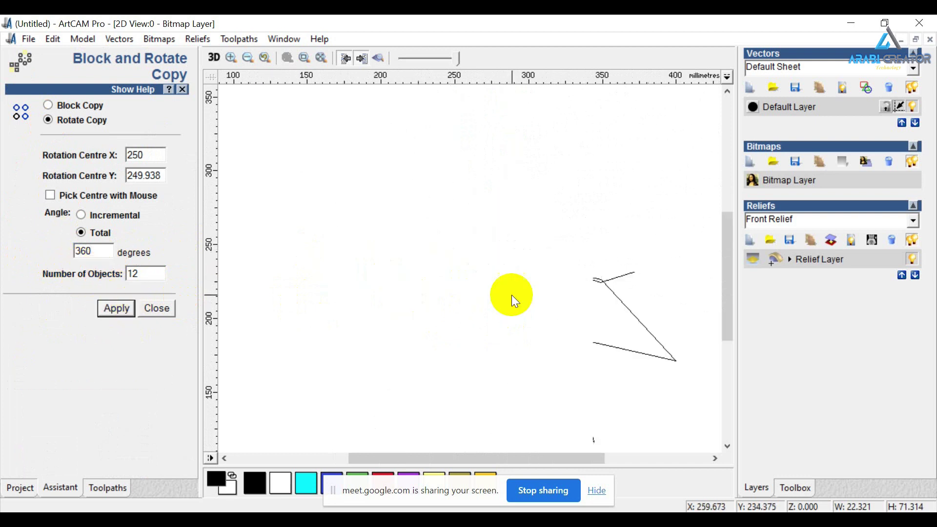
right_click(505, 304)
click(519, 285)
scroll(435, 247, up, 1)
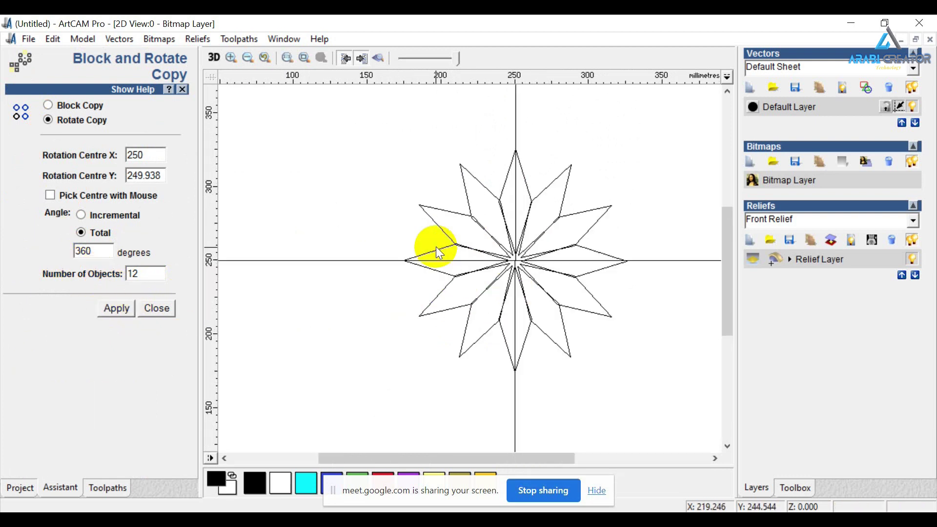
scroll(435, 247, up, 1)
scroll(554, 248, up, 1)
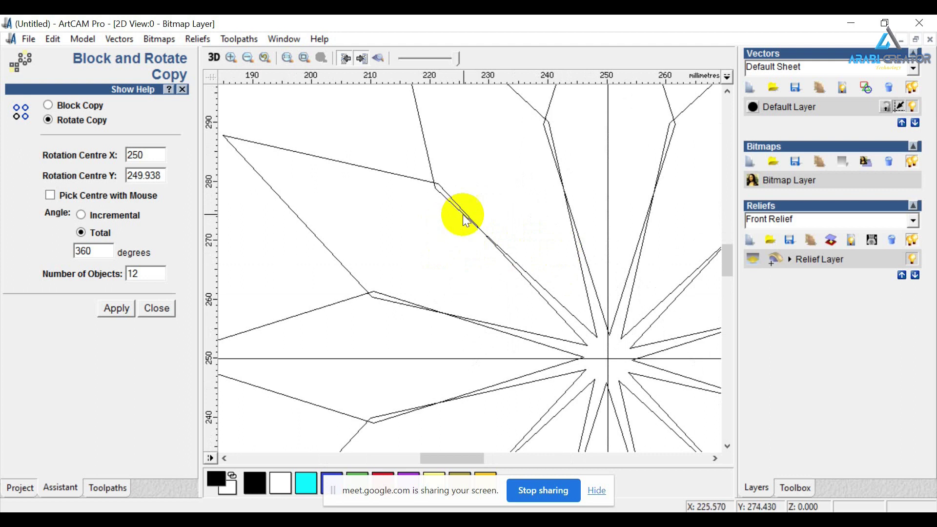
scroll(470, 215, up, 1)
scroll(469, 216, down, 1)
scroll(460, 232, down, 1)
scroll(460, 233, down, 1)
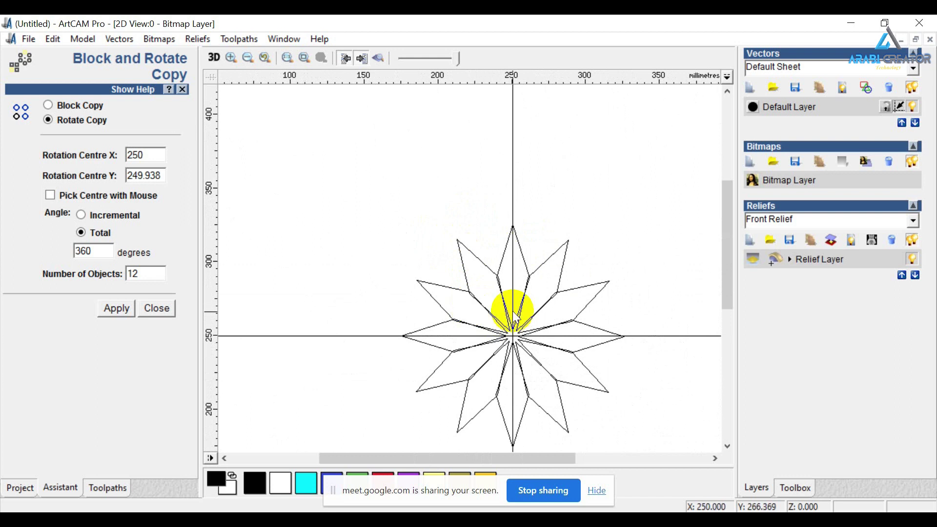
scroll(473, 323, up, 1)
scroll(497, 309, up, 1)
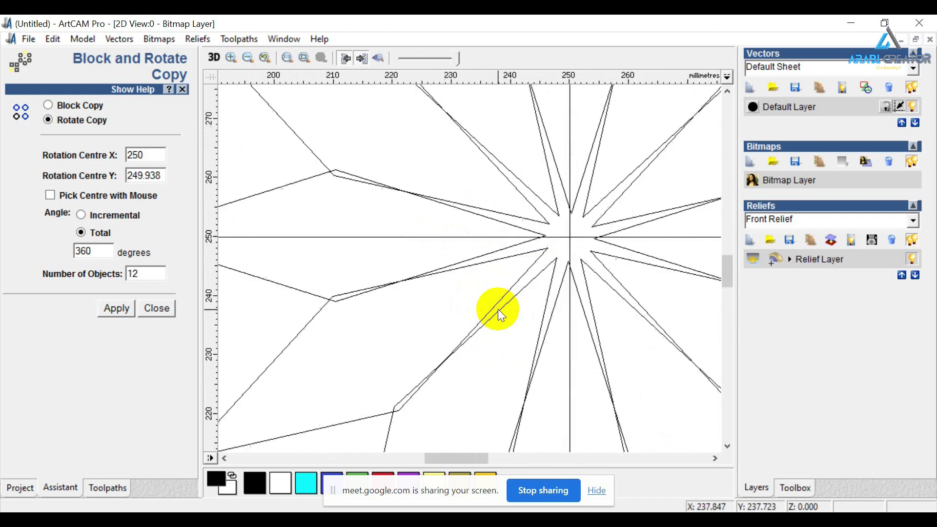
scroll(534, 303, up, 1)
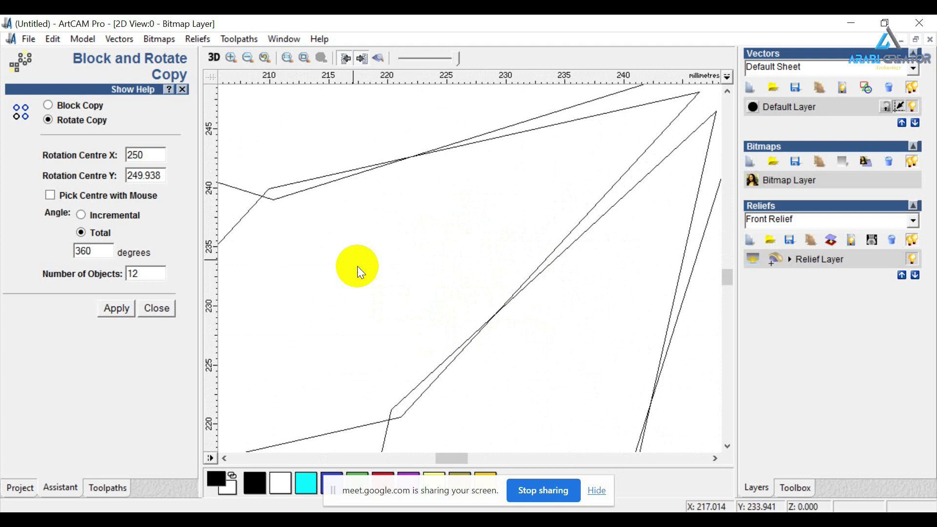
scroll(503, 235, down, 1)
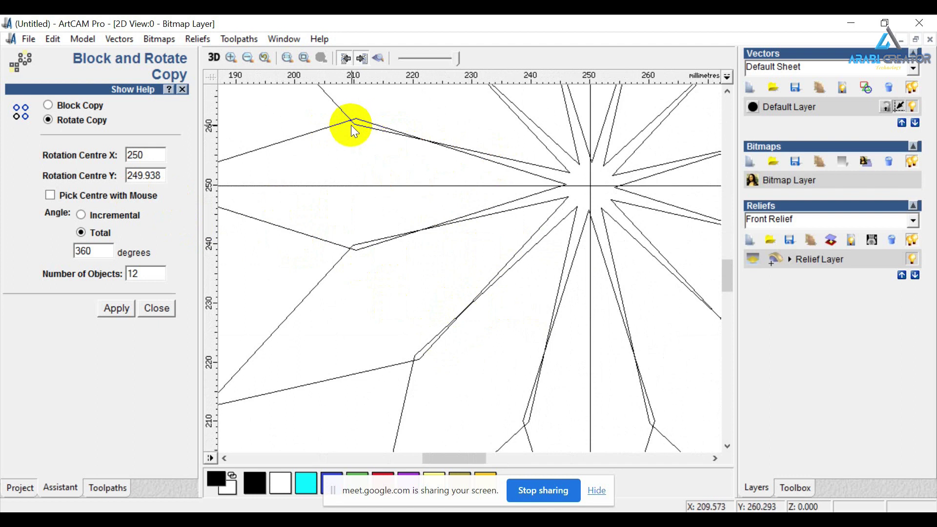
scroll(373, 125, down, 1)
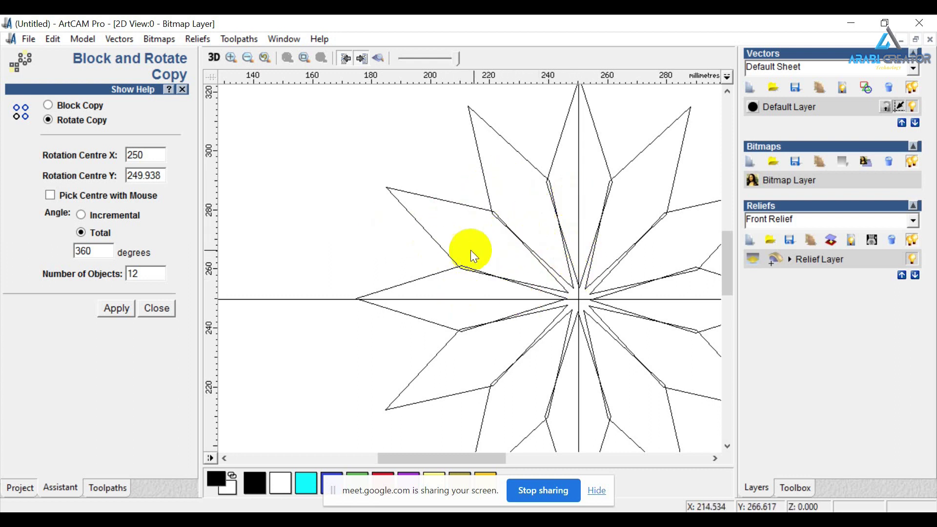
key(ctrl+z)
Set Number of Objects to 10 and create a ten-diamond rotated star.
scroll(478, 248, down, 1)
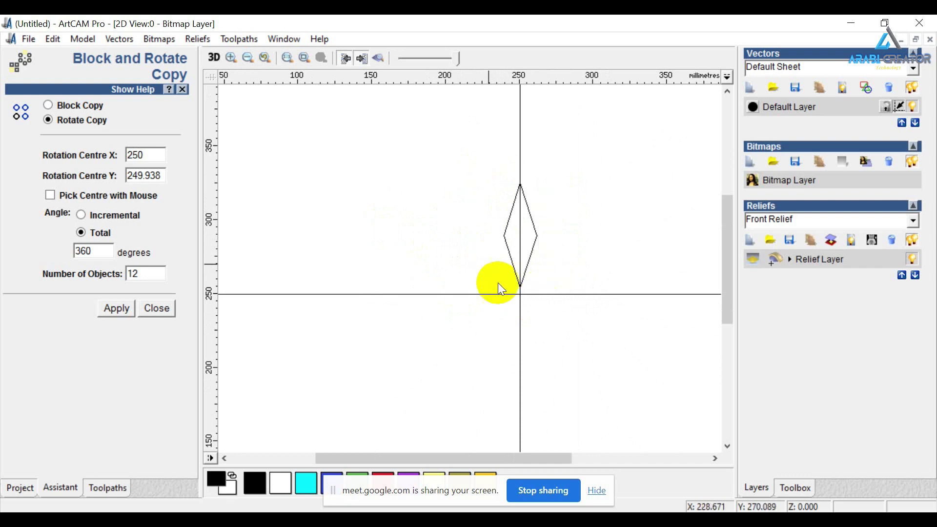
click(510, 218)
double_click(157, 274)
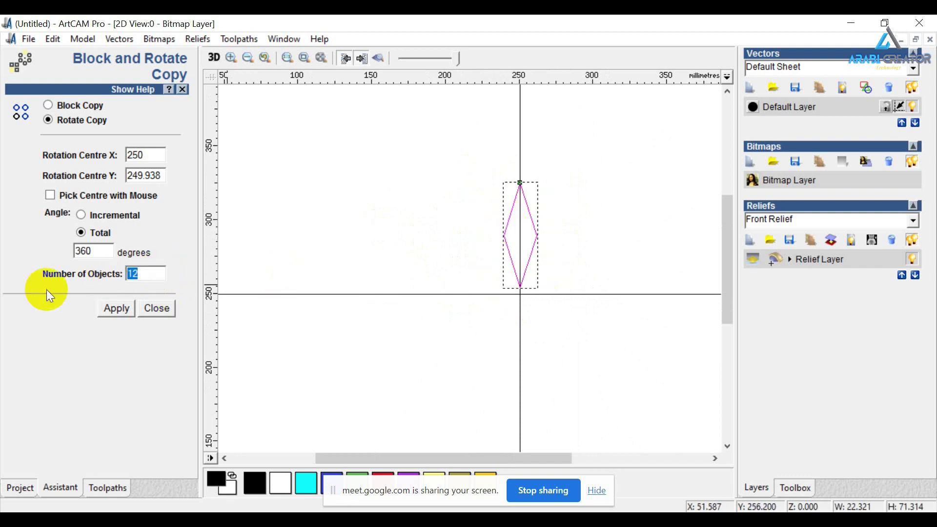
text(11)
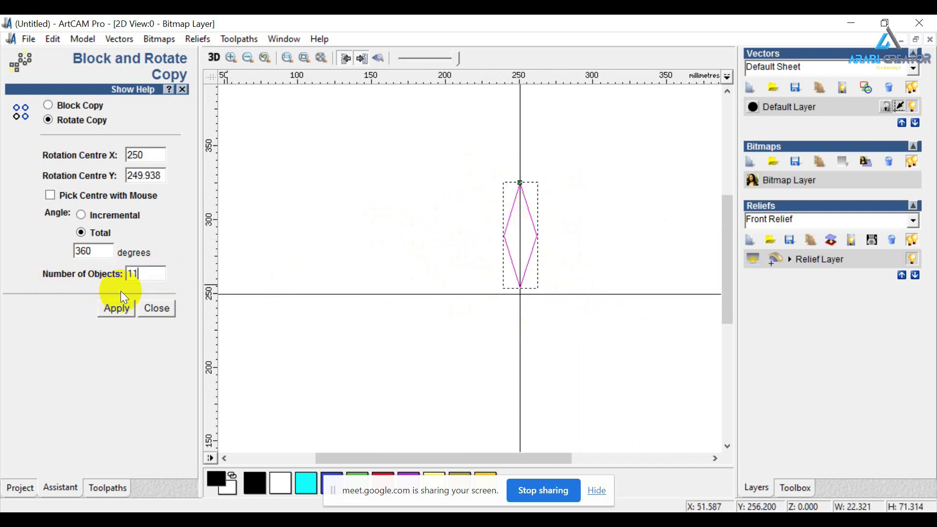
click(140, 276)
text(10)
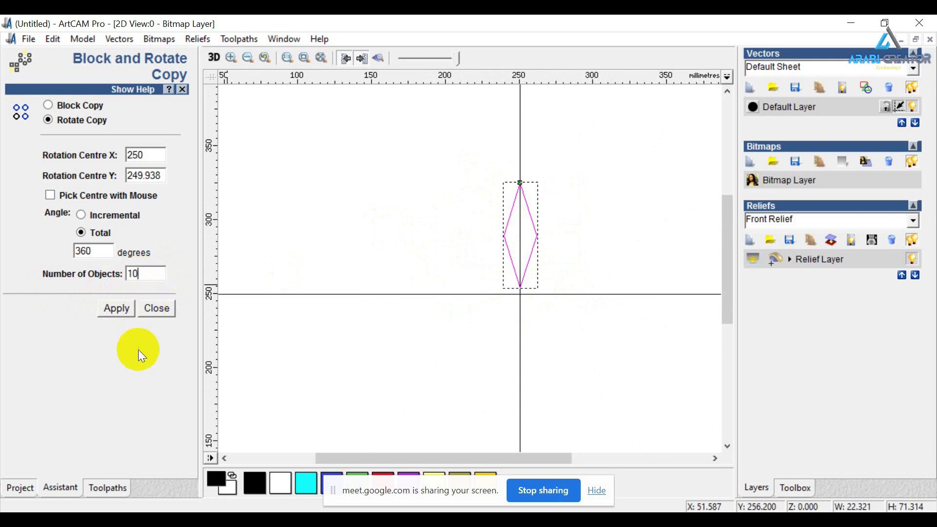
click(115, 314)
click(580, 378)
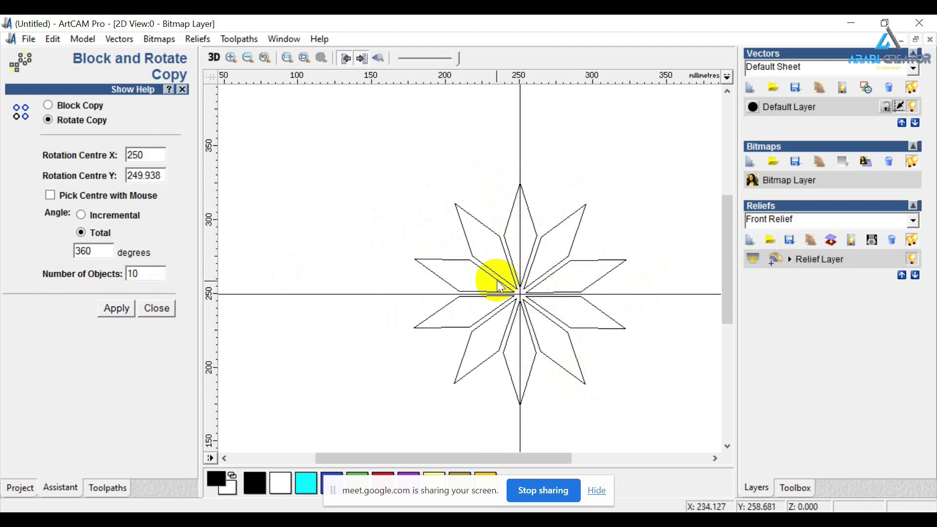
Box-select the whole ten-diamond star, close Rotate Copy, and show the toolpath tools.
scroll(453, 264, up, 2)
scroll(452, 259, down, 3)
drag(378, 180, 555, 335)
scroll(410, 214, up, 1)
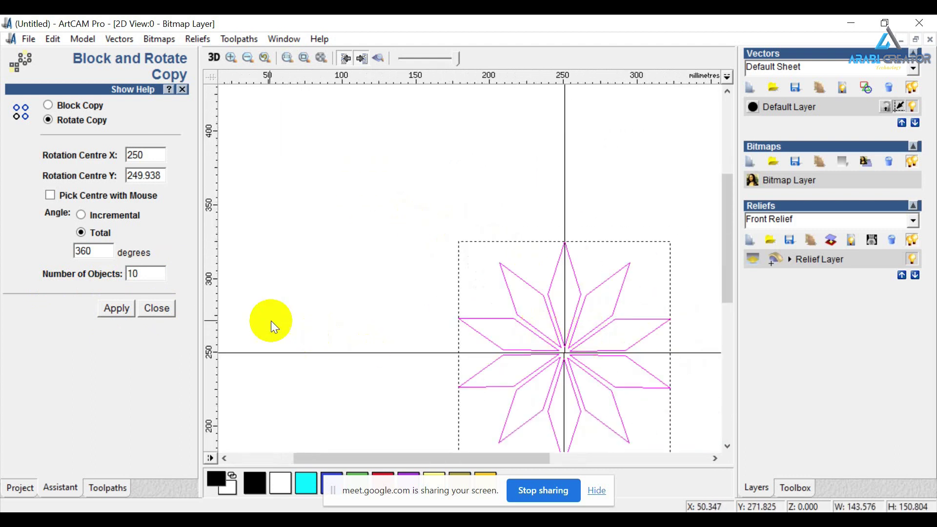
click(168, 311)
click(109, 490)
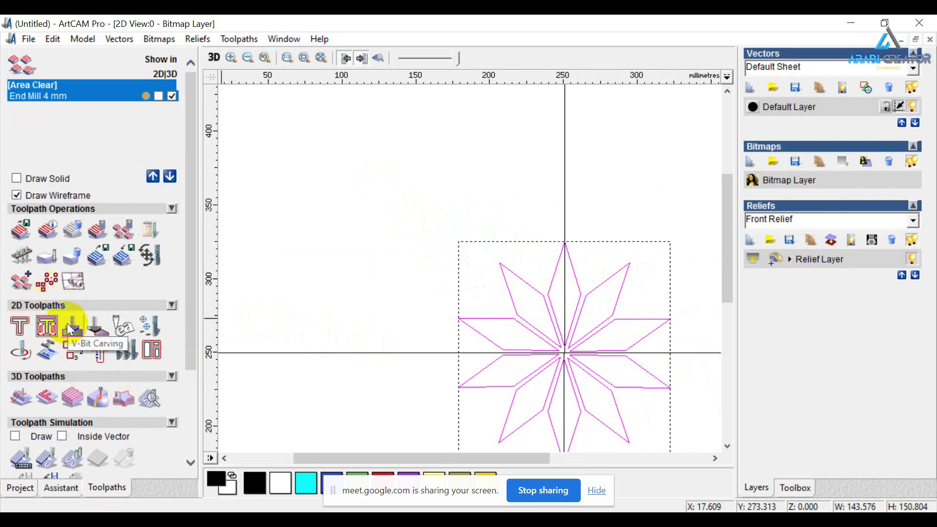
Start a V-Bit Carving toolpath and list the V-Carving bits in the Tool Database.
click(67, 324)
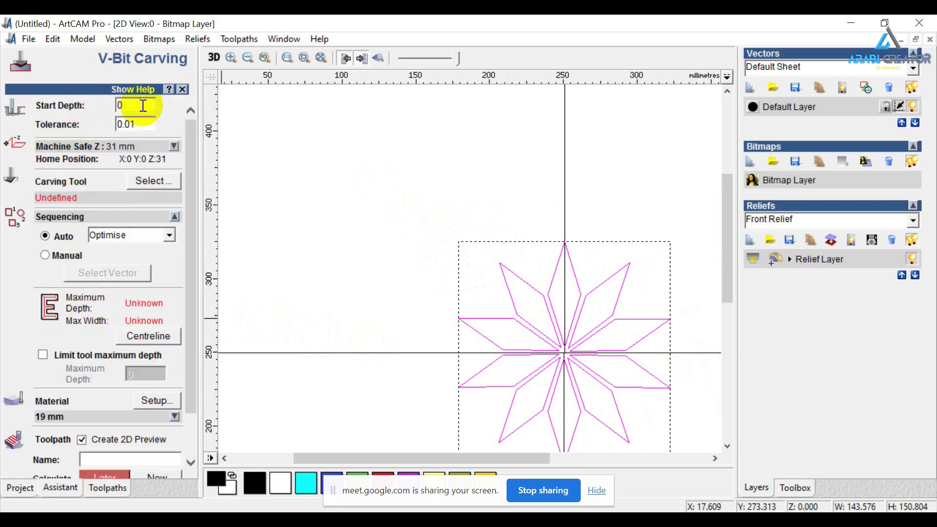
double_click(138, 128)
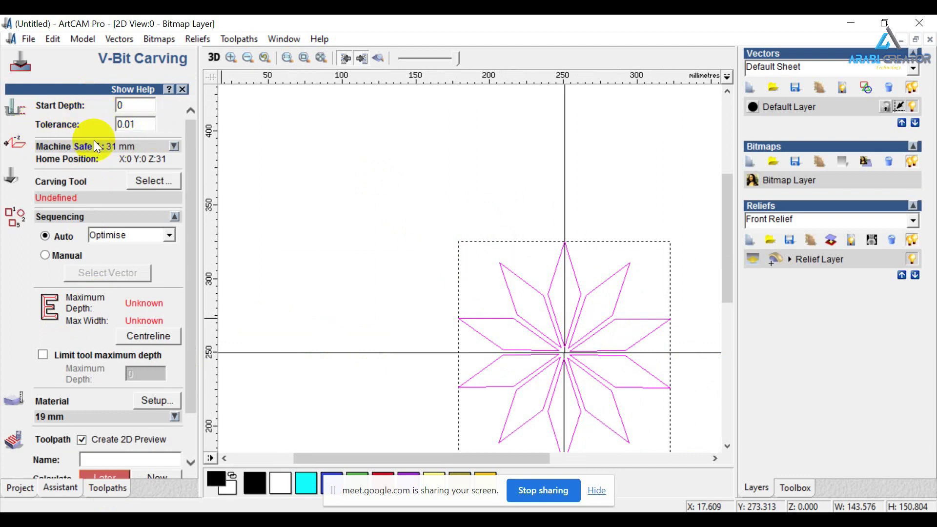
scroll(94, 141, down, 3)
click(142, 128)
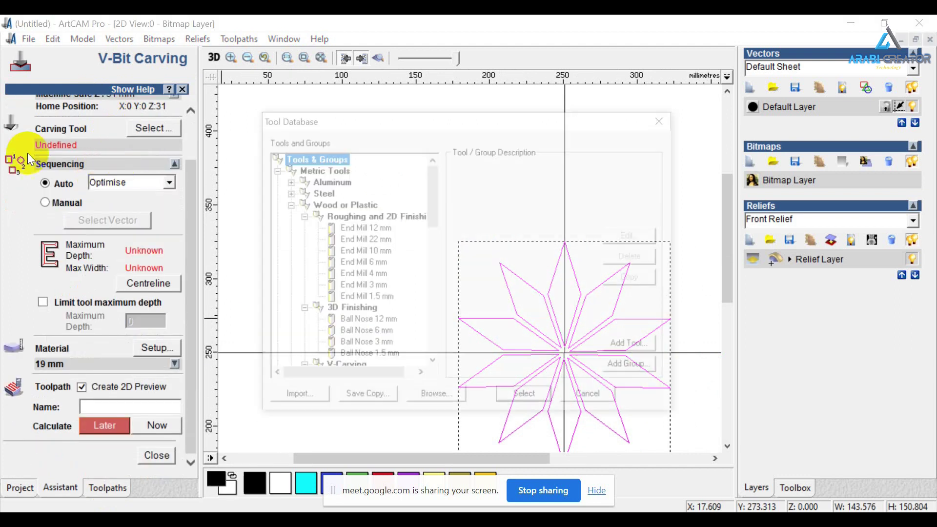
scroll(376, 253, down, 2)
scroll(376, 259, down, 3)
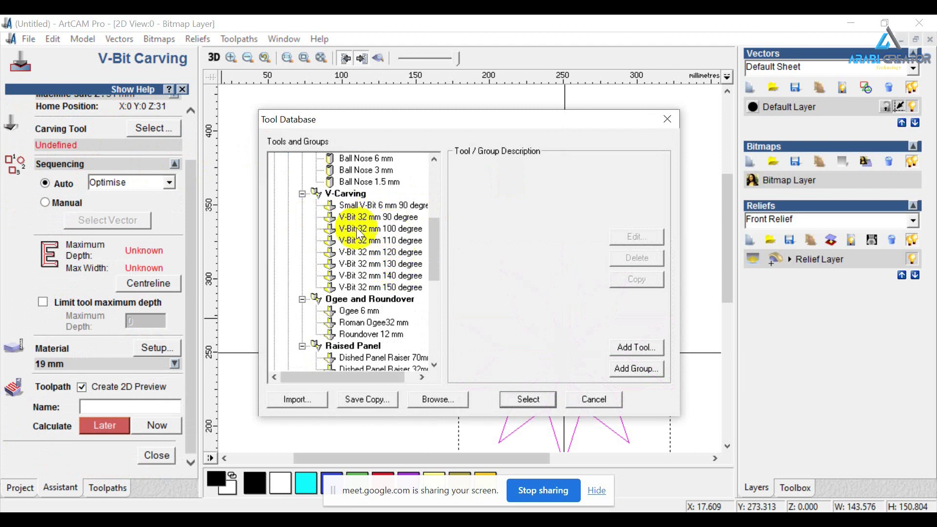
scroll(376, 233, down, 1)
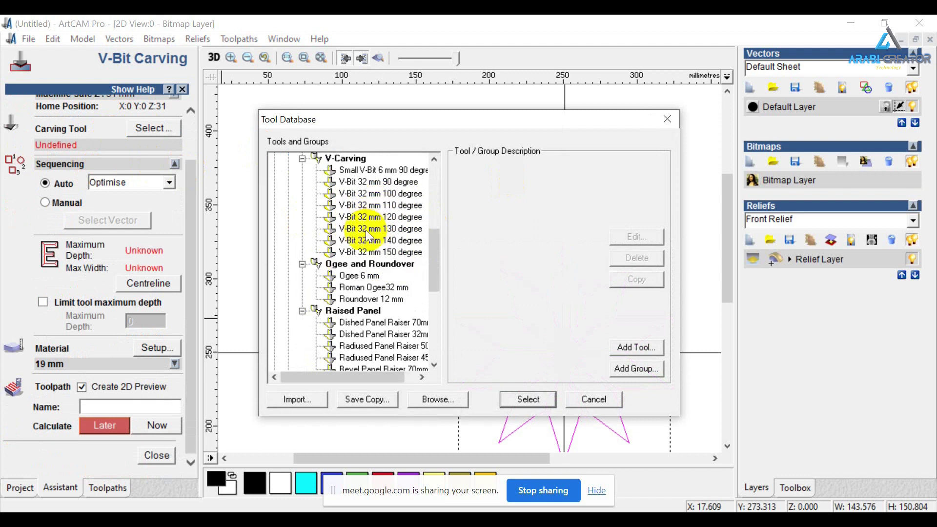
Copy the V-Bit 32 mm 90 degree tool and open the duplicate's Edit Tool settings.
click(361, 181)
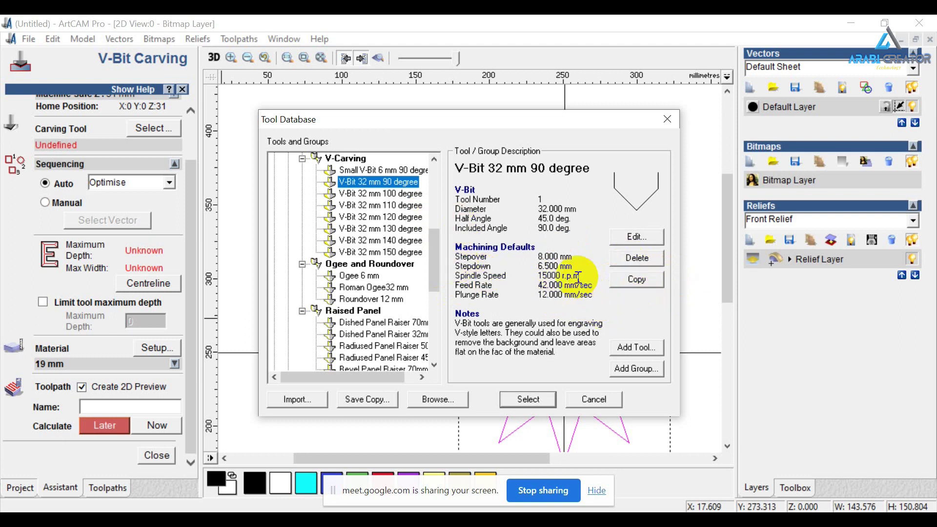
click(393, 194)
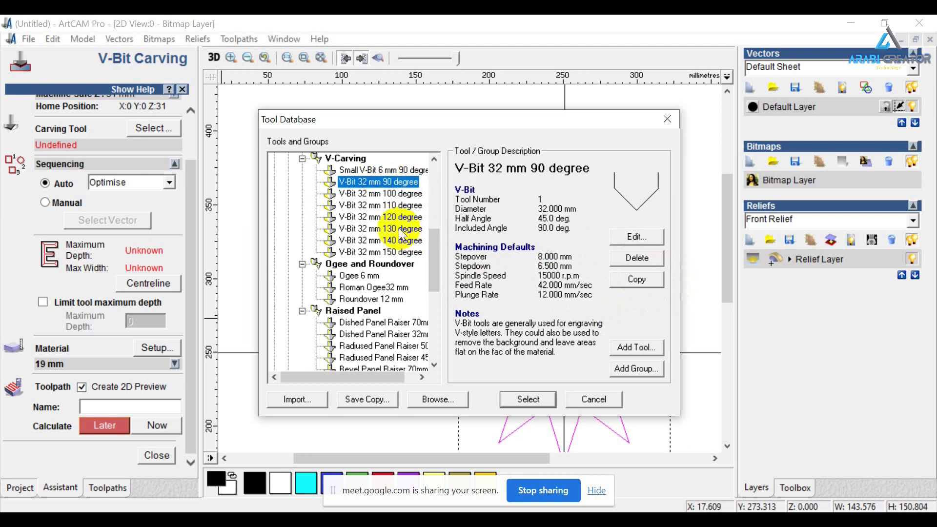
scroll(400, 233, up, 1)
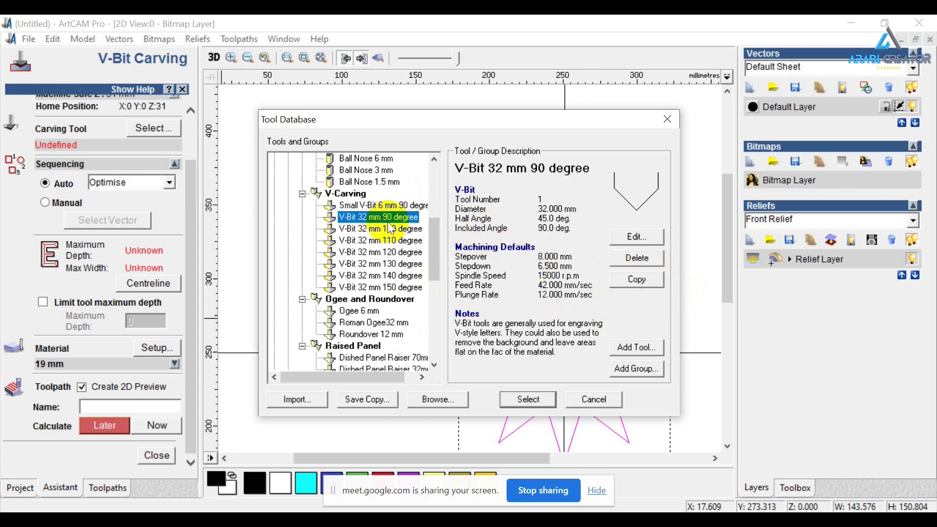
click(640, 279)
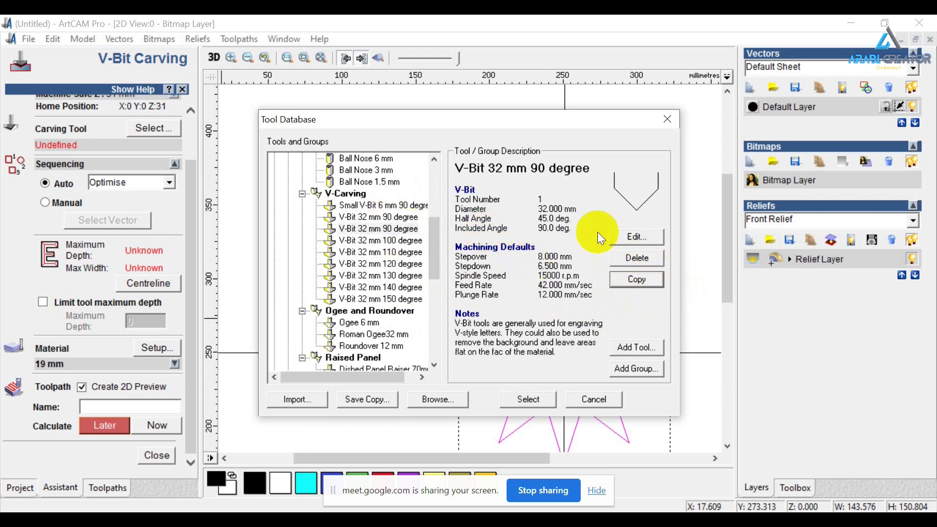
click(400, 228)
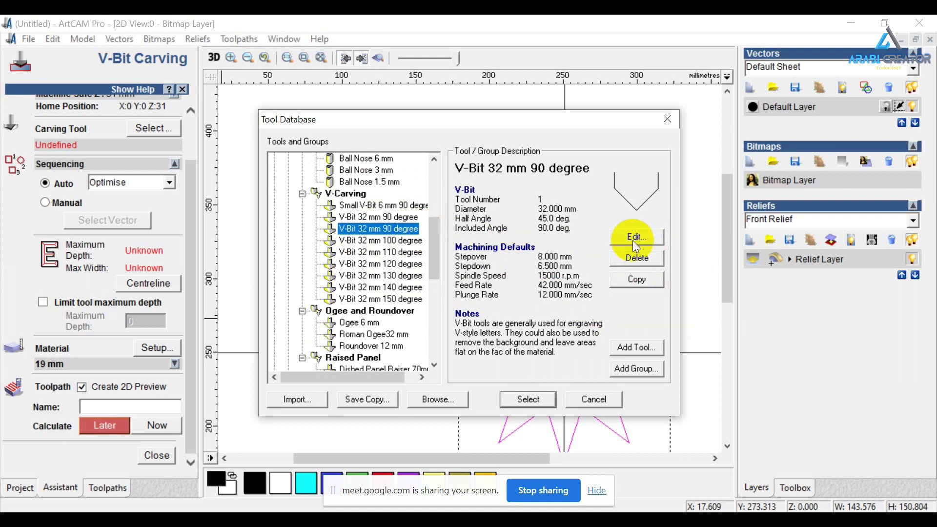
click(634, 238)
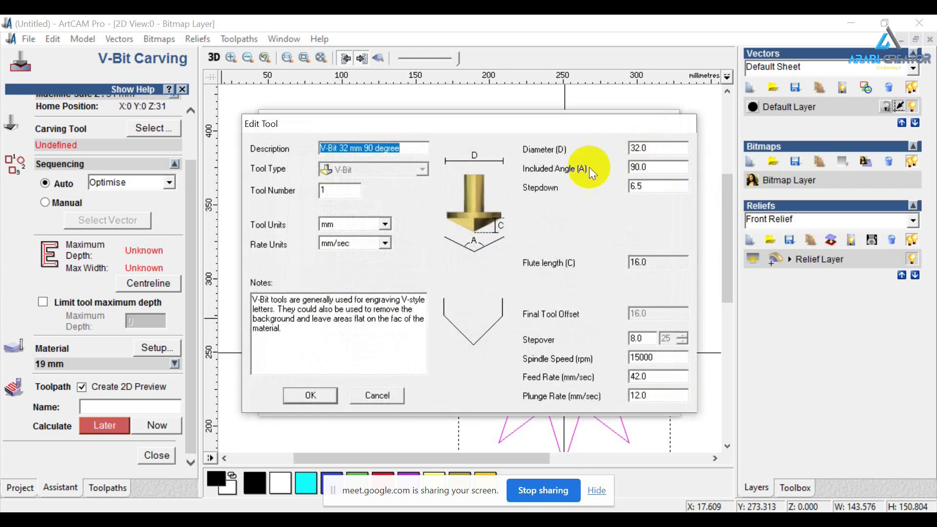
Review the duplicate's diameter and angle, then select the original V-Bit 32 mm 90 degree.
double_click(649, 147)
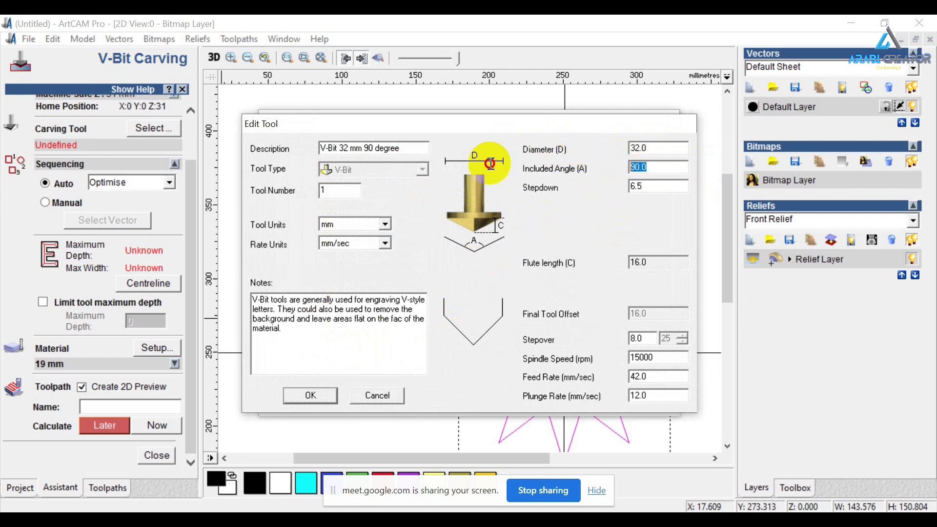
double_click(638, 167)
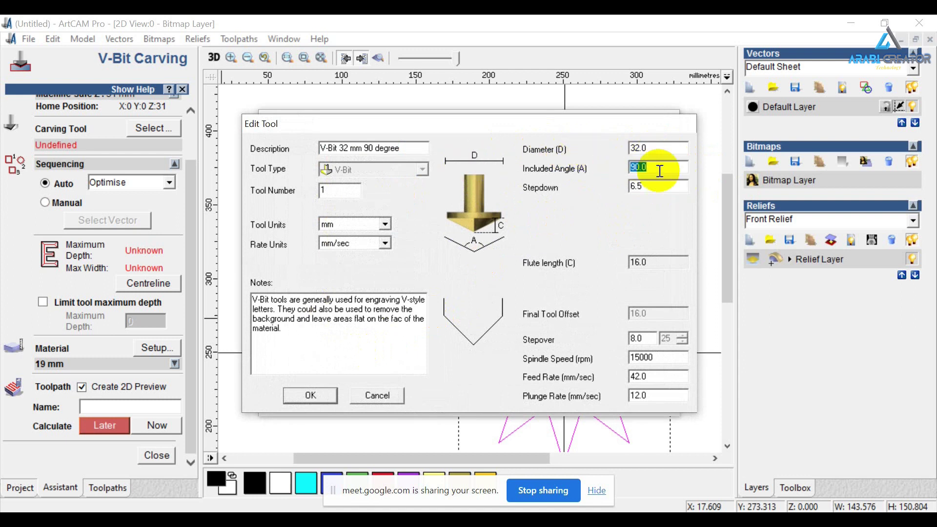
click(387, 398)
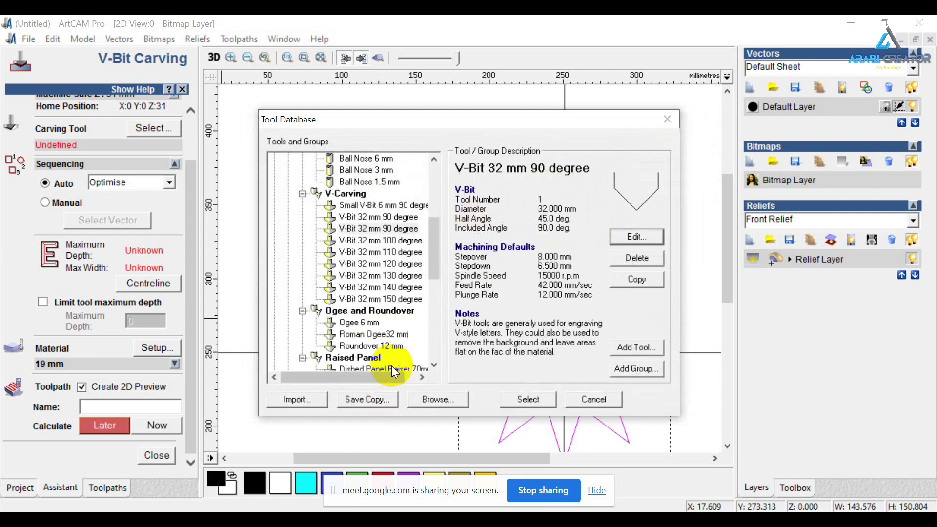
click(636, 279)
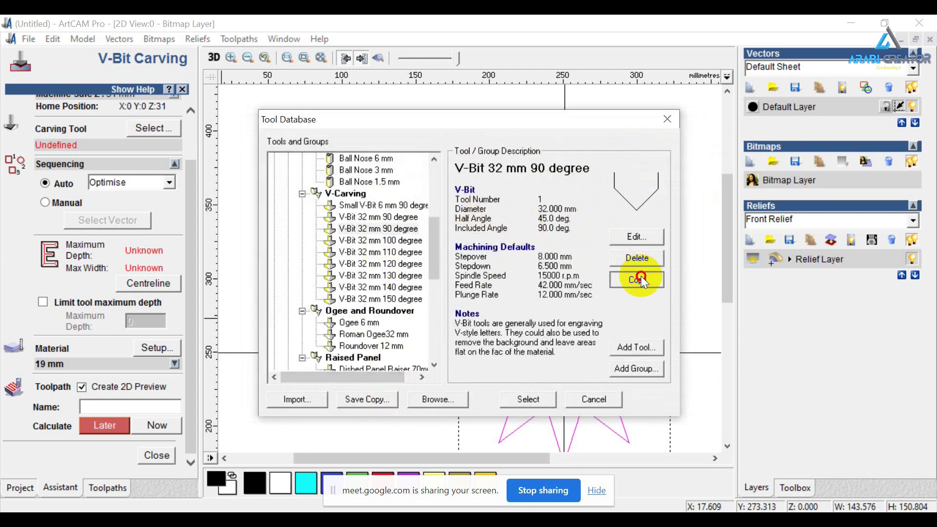
click(387, 217)
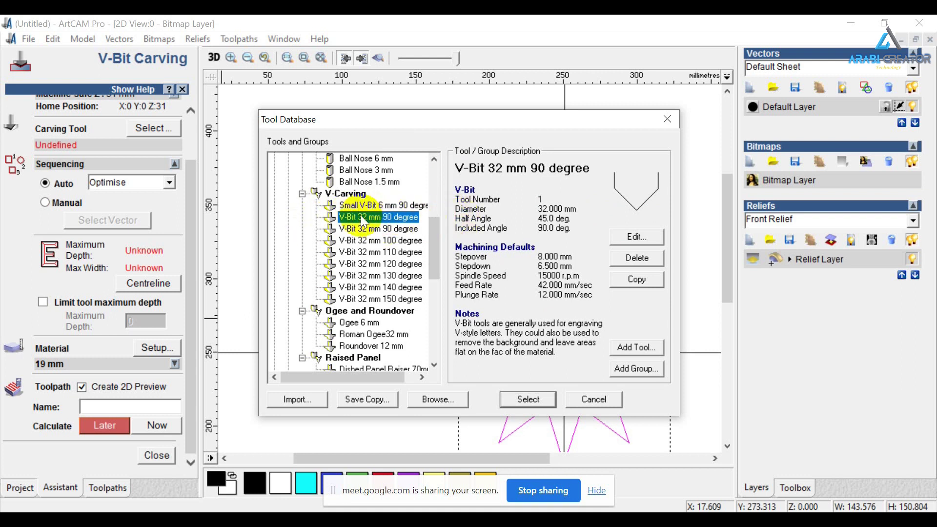
click(517, 403)
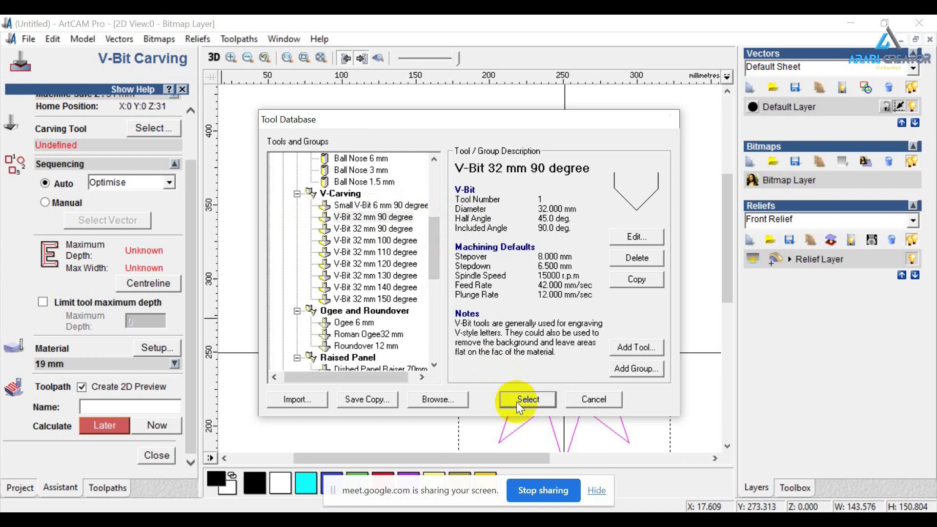
Compute the star's centreline (10.651 mm depth, 21.302 mm width), close, and reselect the star.
click(117, 147)
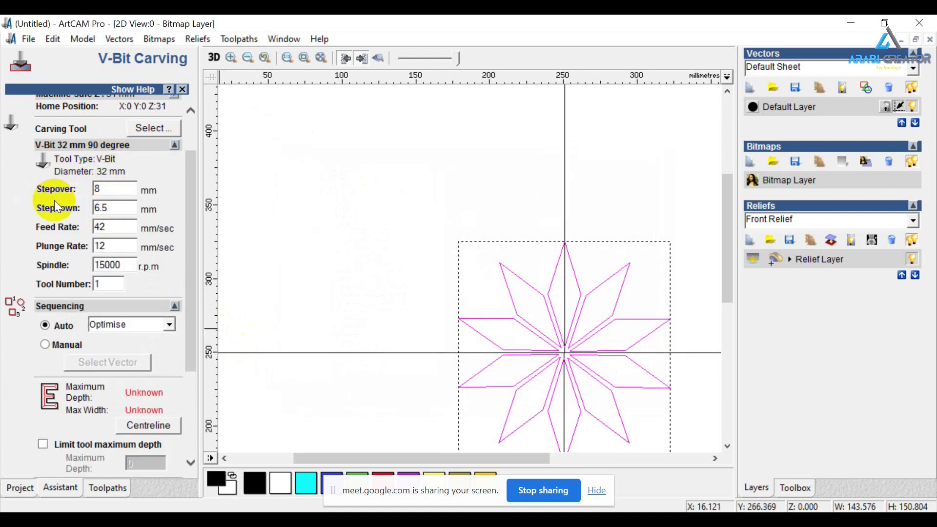
click(78, 148)
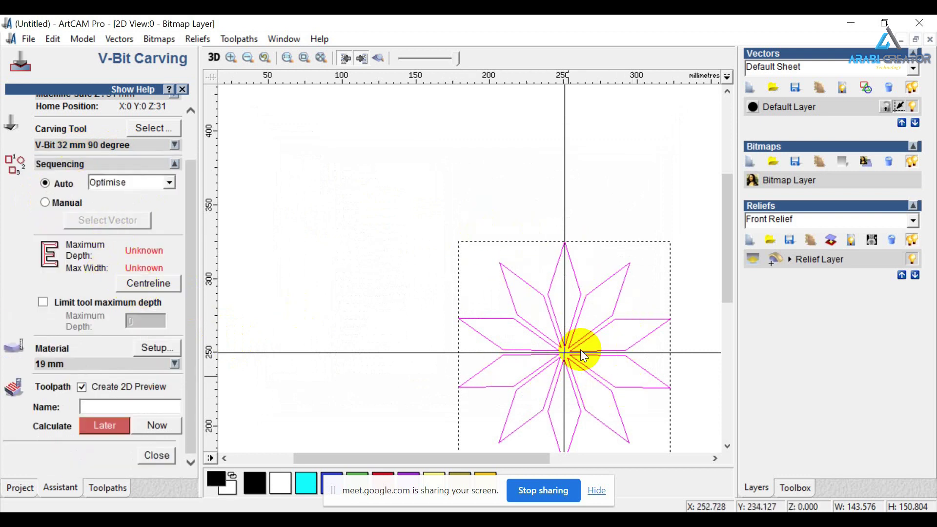
click(162, 285)
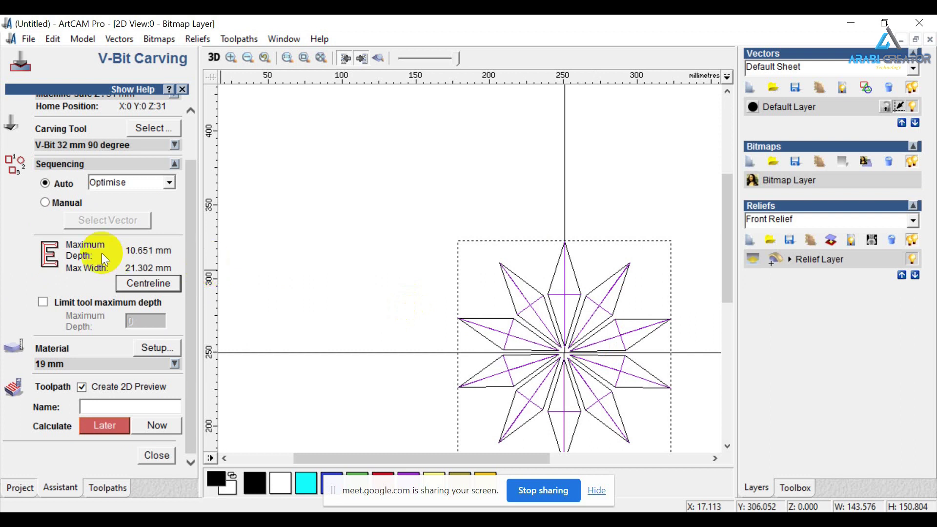
scroll(98, 248, up, 2)
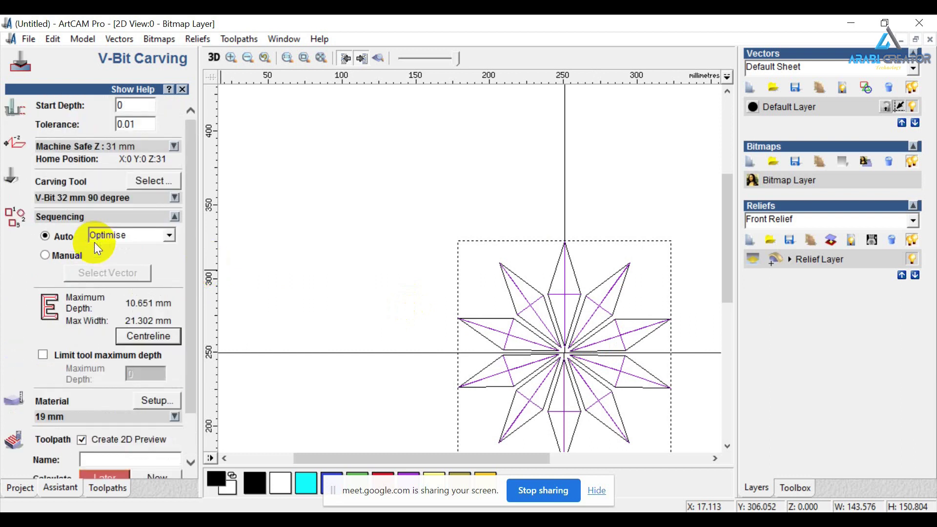
scroll(140, 422, down, 3)
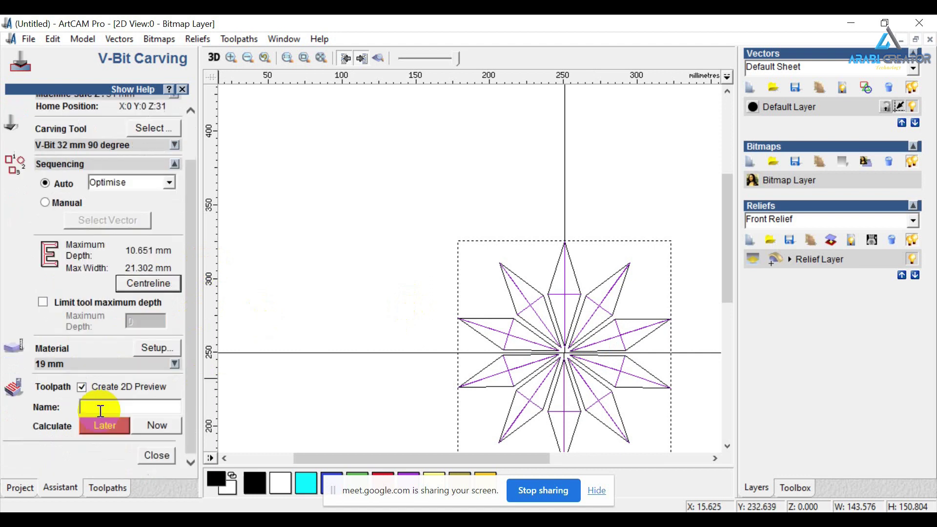
click(149, 453)
drag(371, 204, 716, 481)
scroll(432, 314, down, 1)
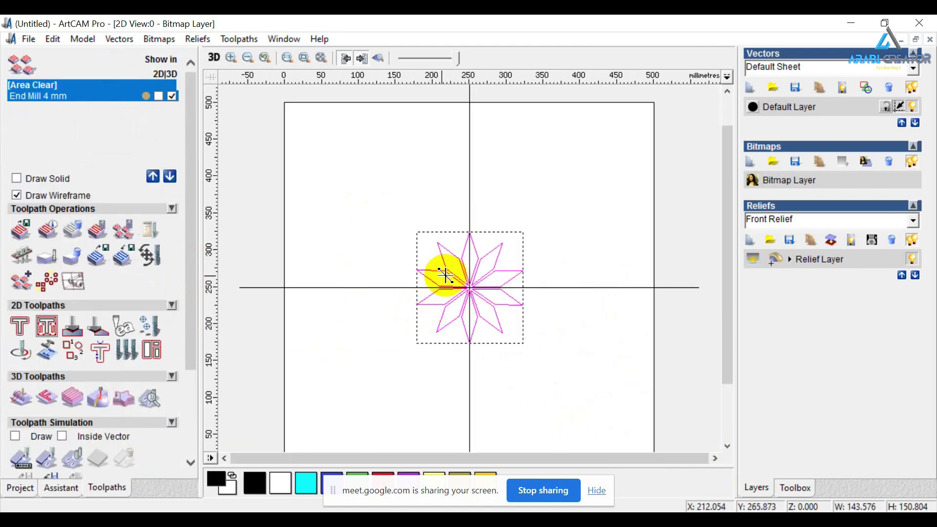
Reopen V-Bit Carving, check Start Depth and Tolerance, and bring up the Tool Database.
scroll(442, 273, up, 1)
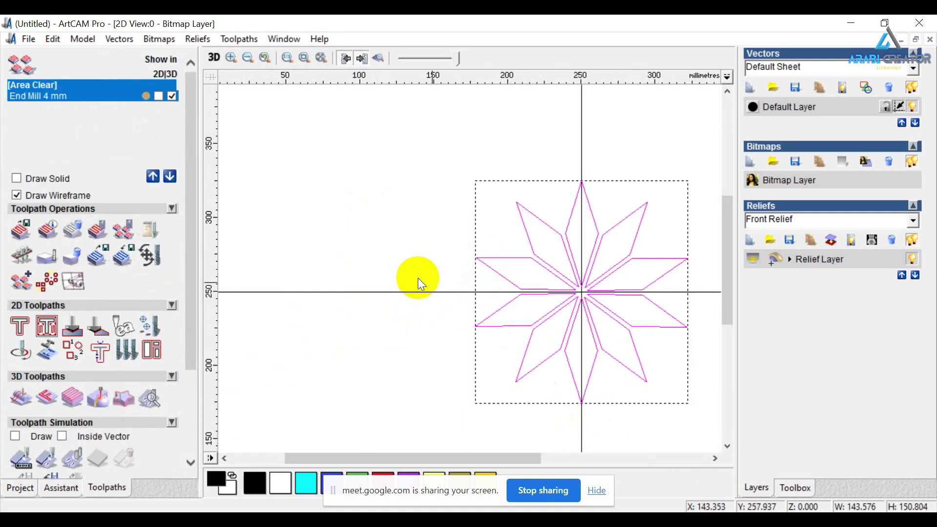
click(74, 330)
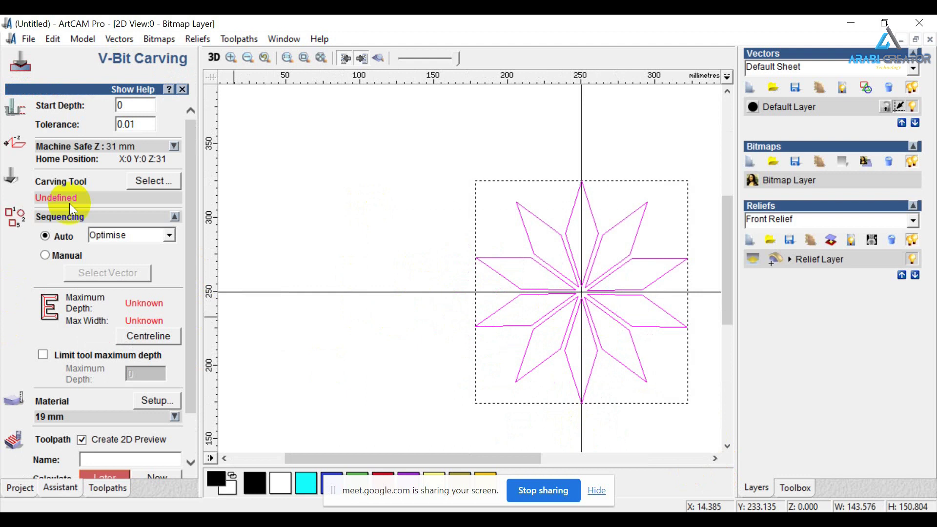
double_click(120, 105)
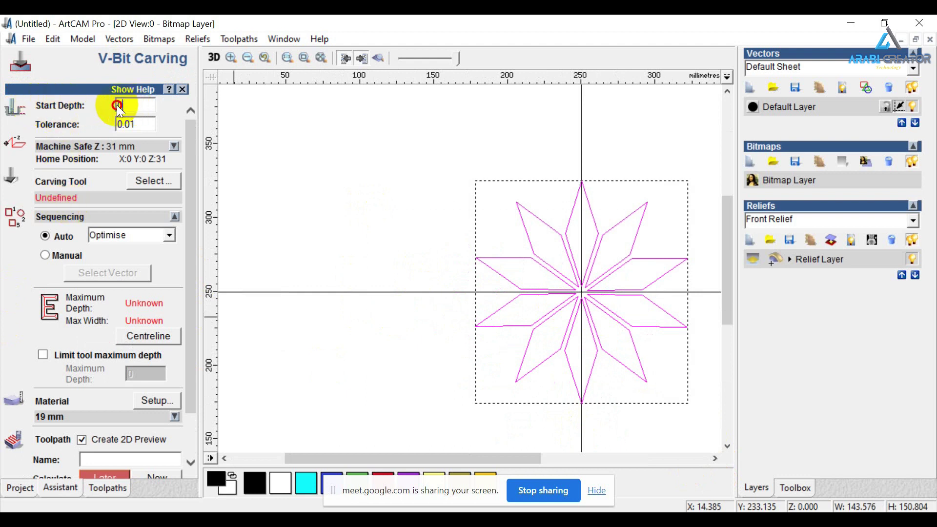
double_click(127, 125)
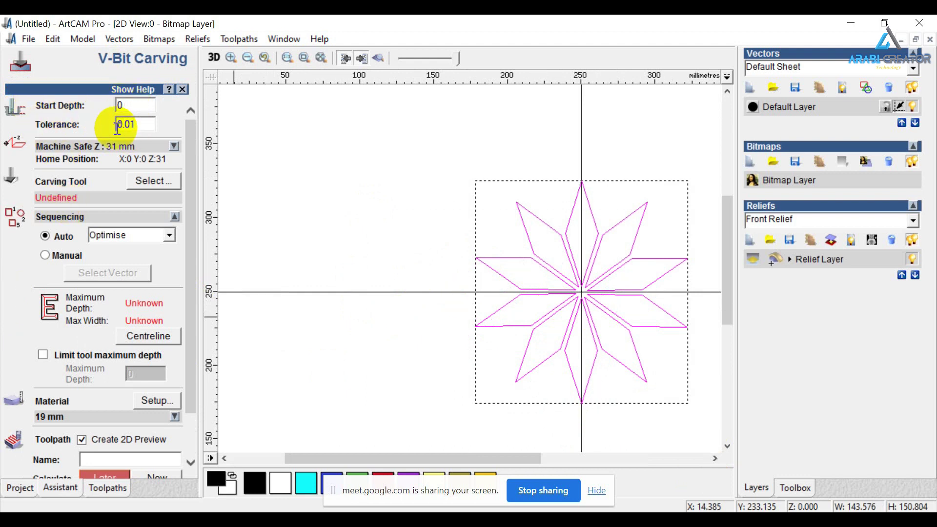
click(186, 118)
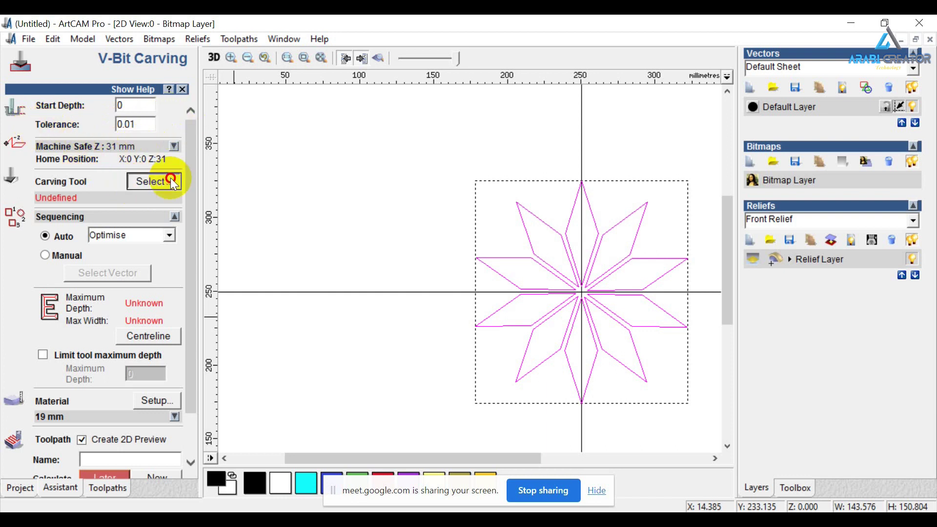
click(171, 182)
scroll(394, 271, down, 3)
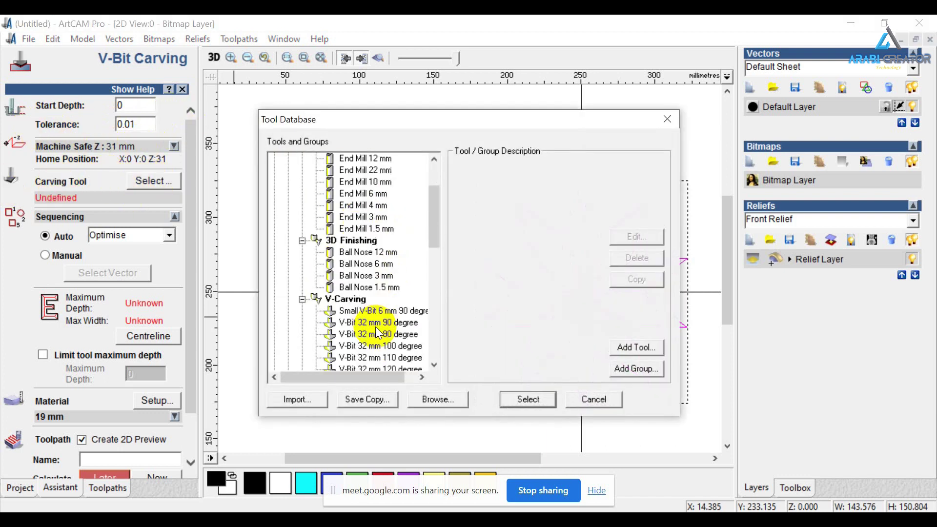
scroll(376, 327, down, 1)
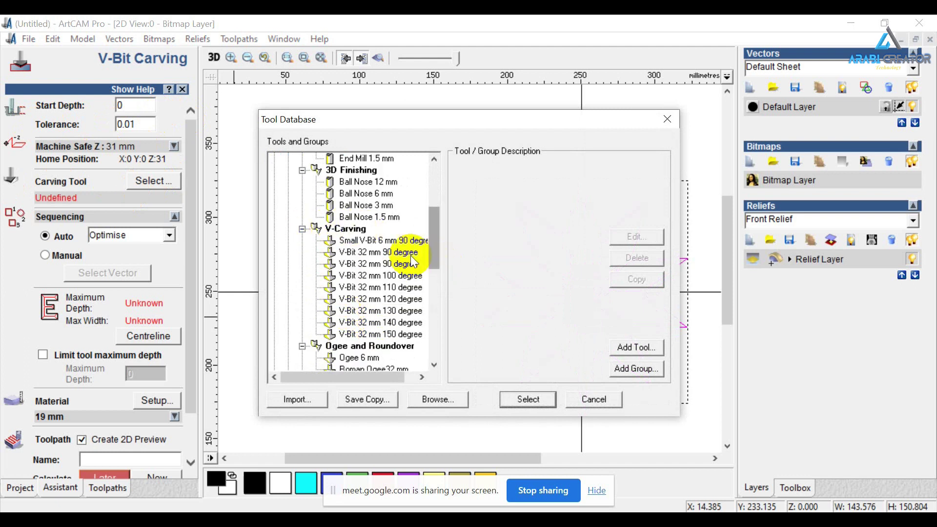
Make the second 90-degree bit 18 mm named 'V-Bit 32 mm 18 degree'; select the 90-degree bit.
click(396, 253)
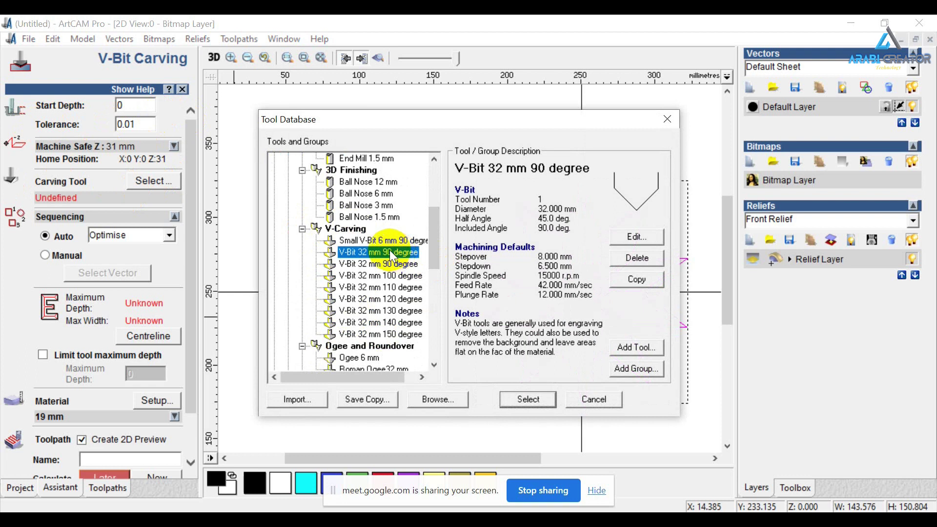
click(381, 263)
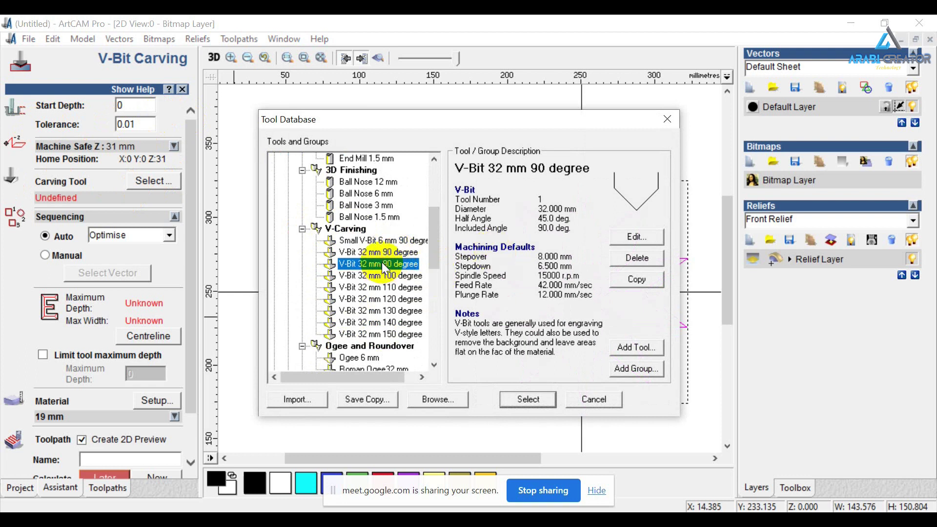
click(629, 237)
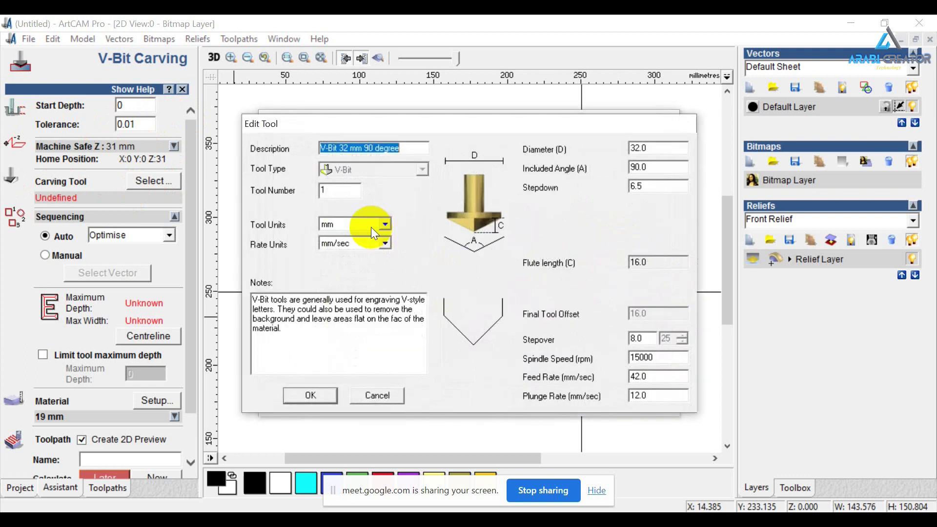
double_click(652, 147)
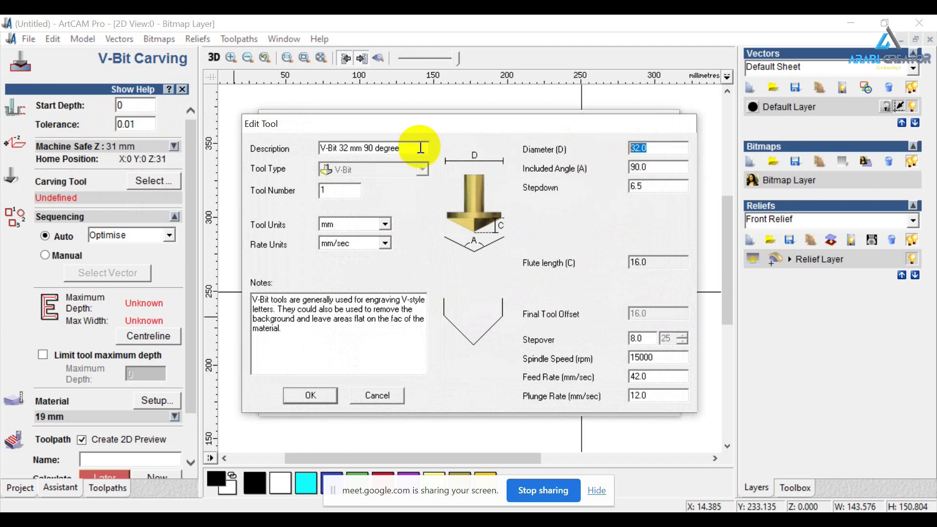
text(18)
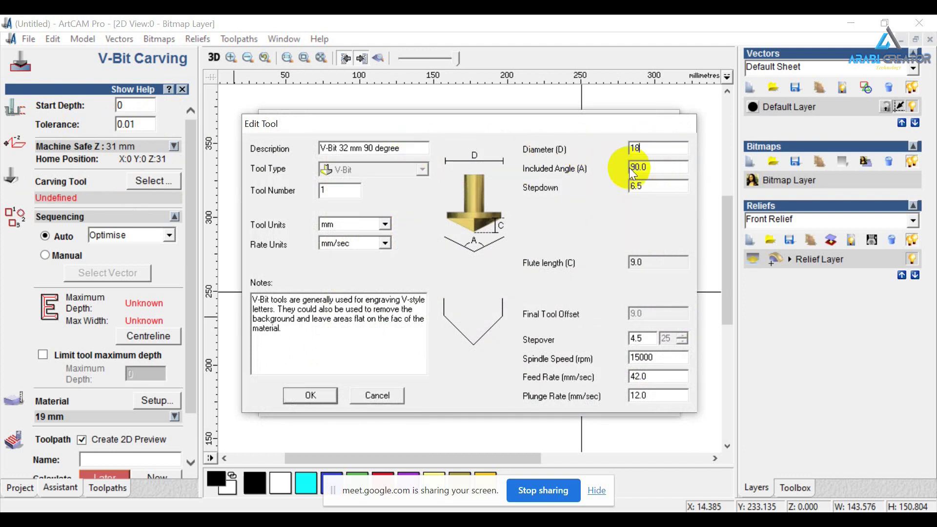
click(369, 146)
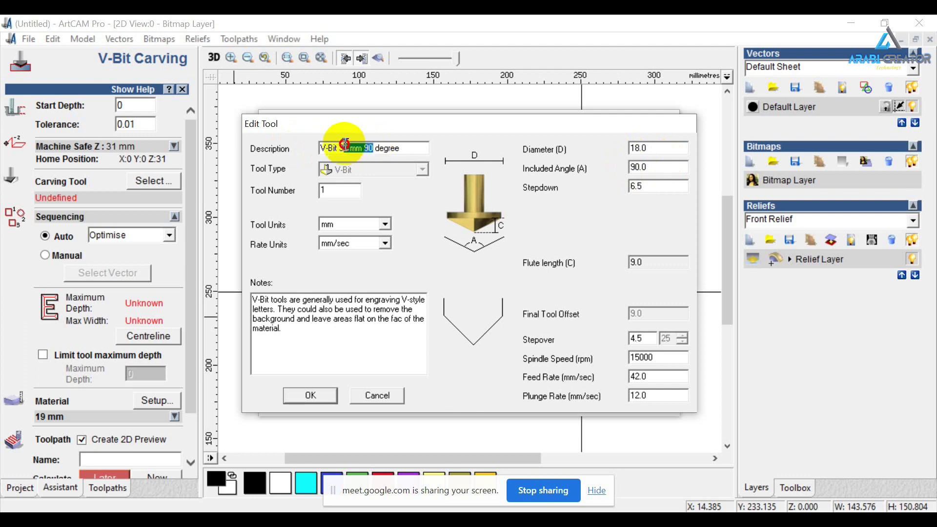
double_click(369, 147)
text(1)
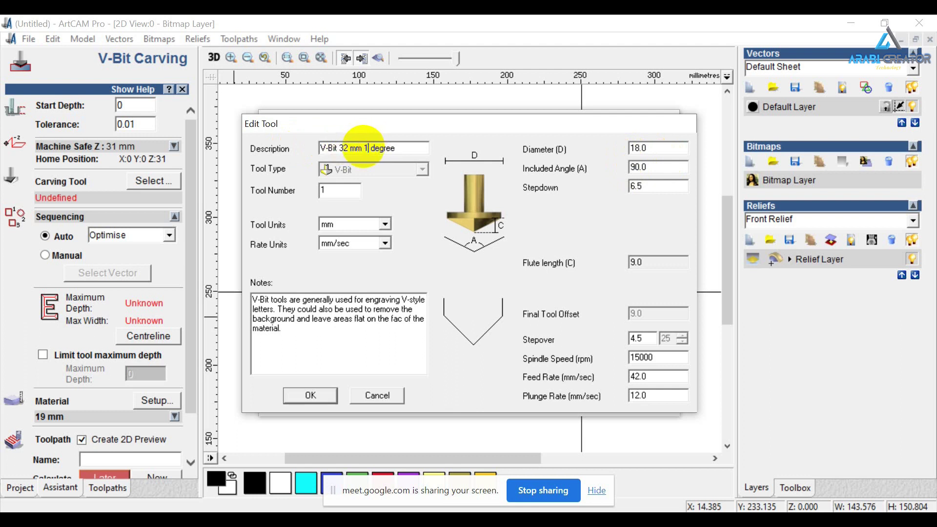
text(8)
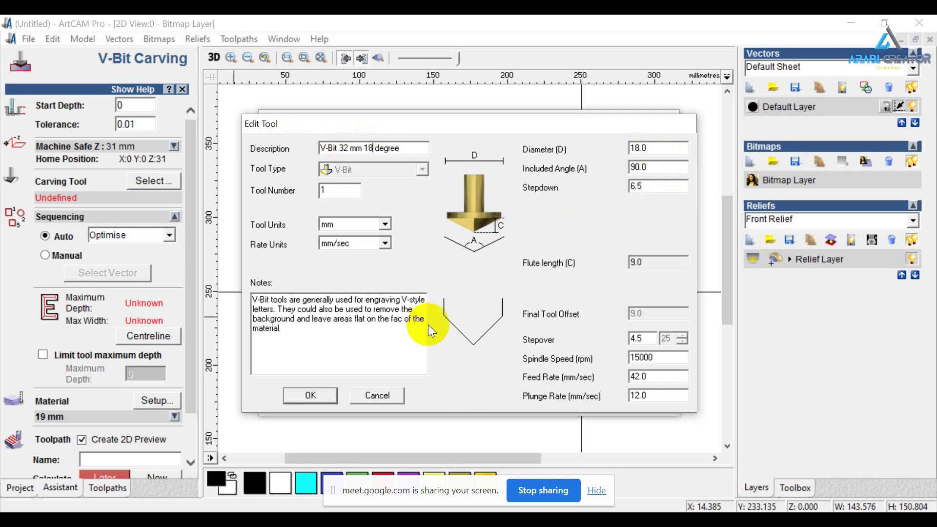
click(311, 392)
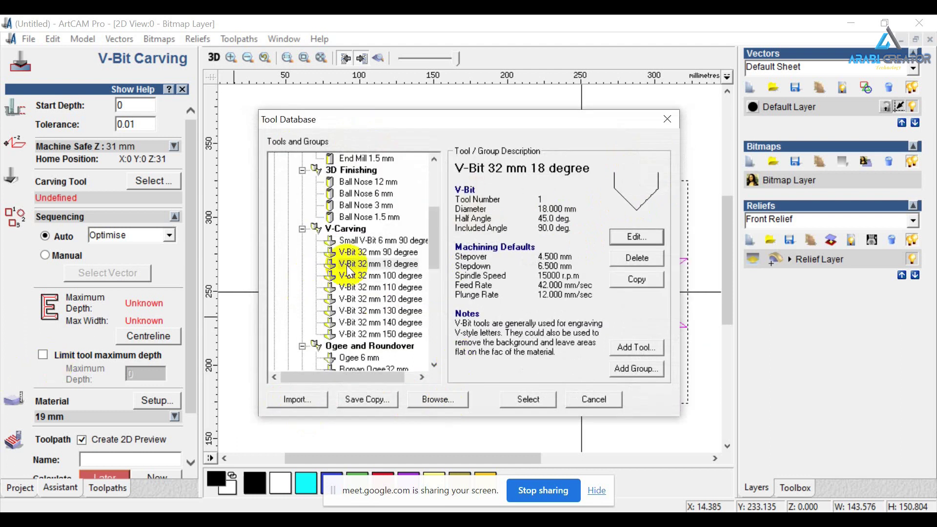
click(382, 252)
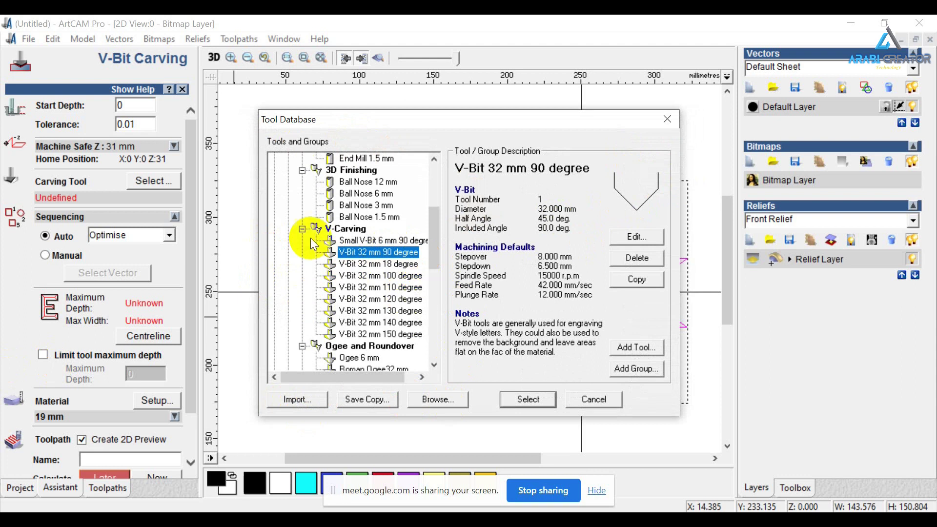
click(536, 402)
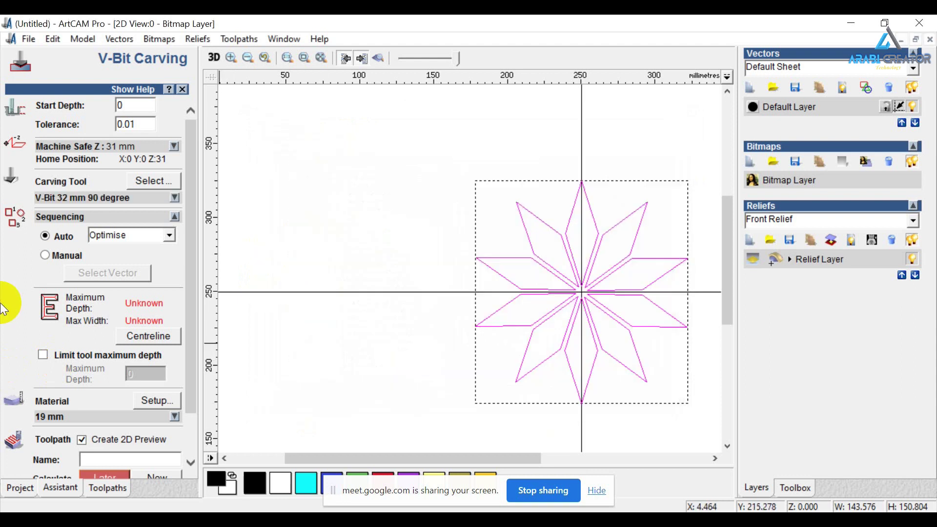
Box-select the star and compute its 90-degree centreline: 10.651 mm depth, 21.302 mm width.
click(71, 199)
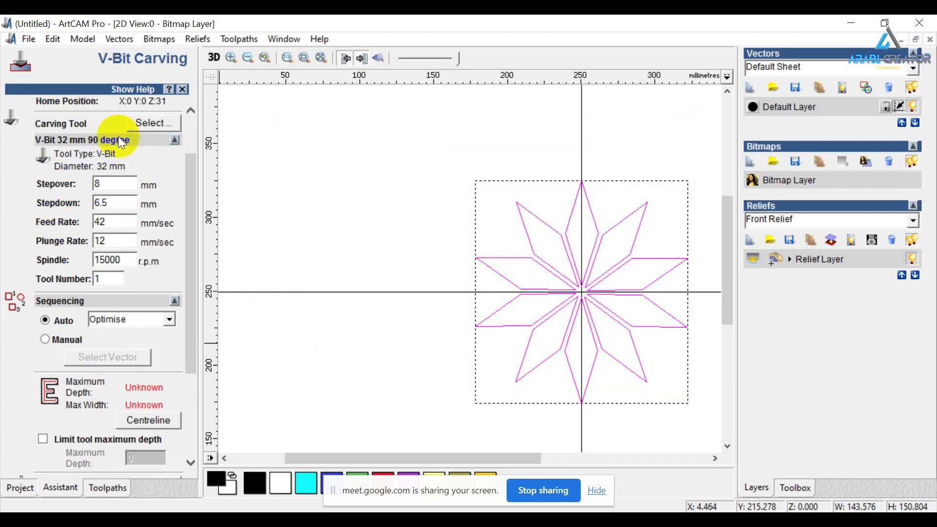
click(105, 139)
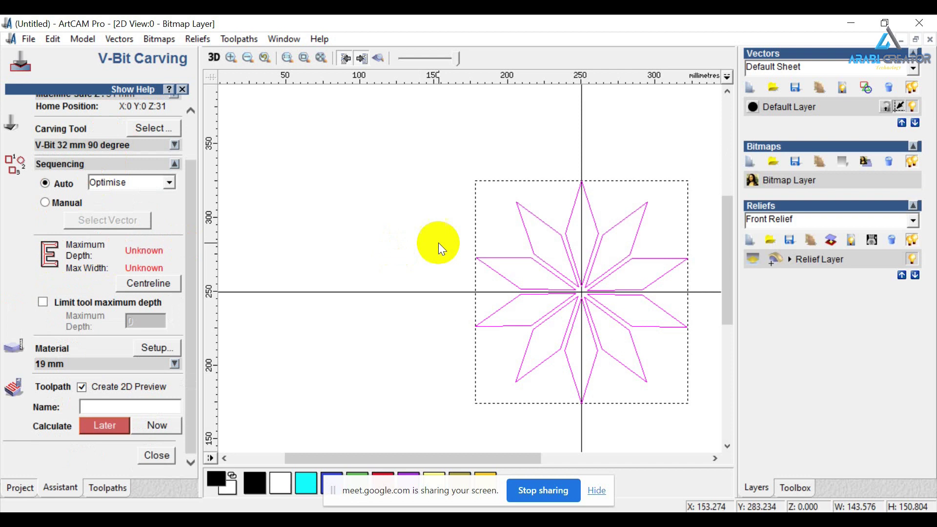
drag(392, 147, 748, 446)
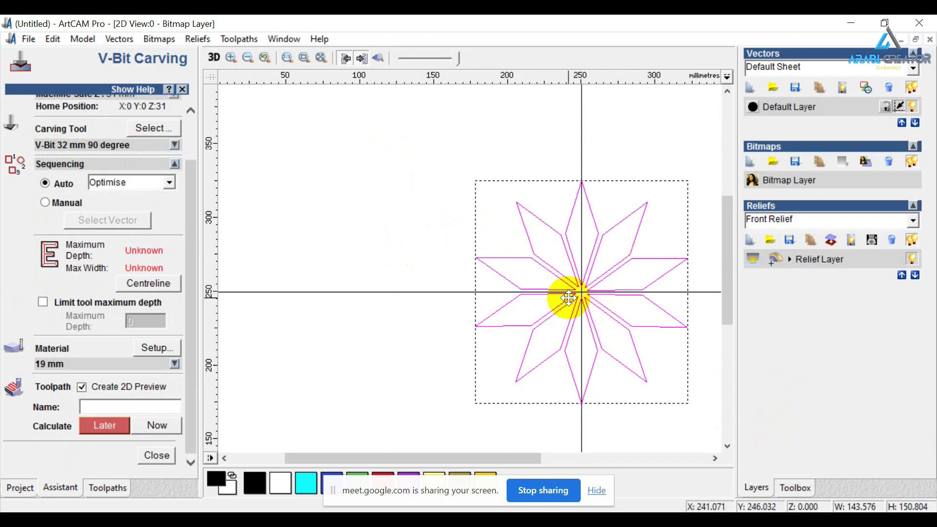
key(F4)
mouse_move(390, 186)
mouse_down()
mouse_move(608, 370)
mouse_move(595, 378)
mouse_up()
scroll(108, 258, up, 3)
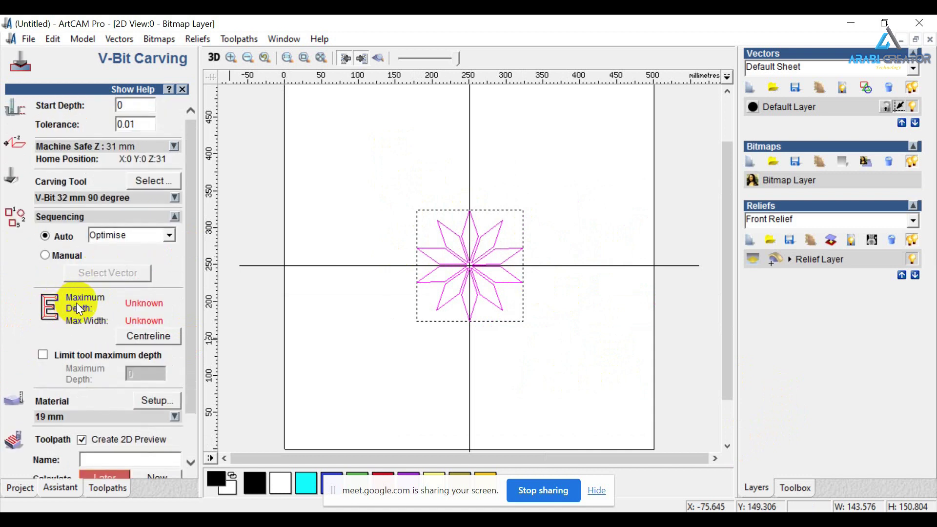
click(145, 338)
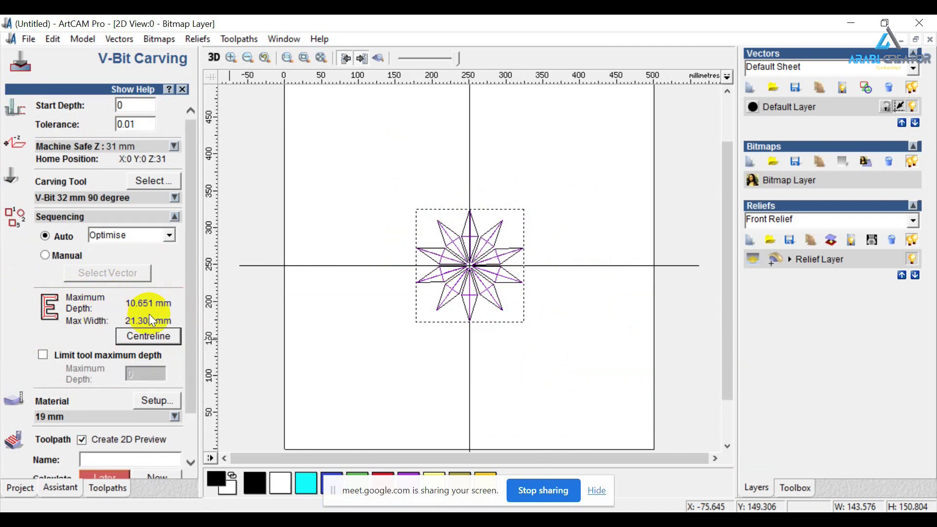
scroll(470, 239, up, 2)
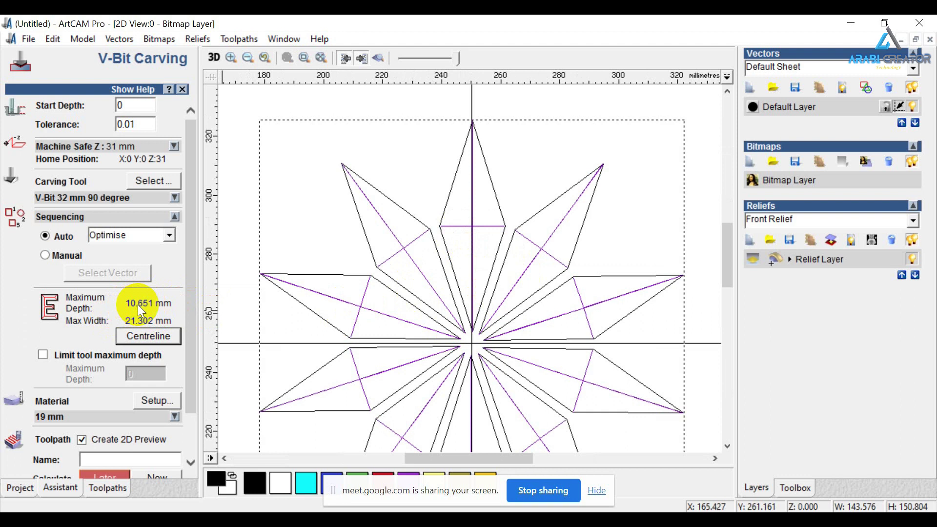
scroll(139, 307, down, 3)
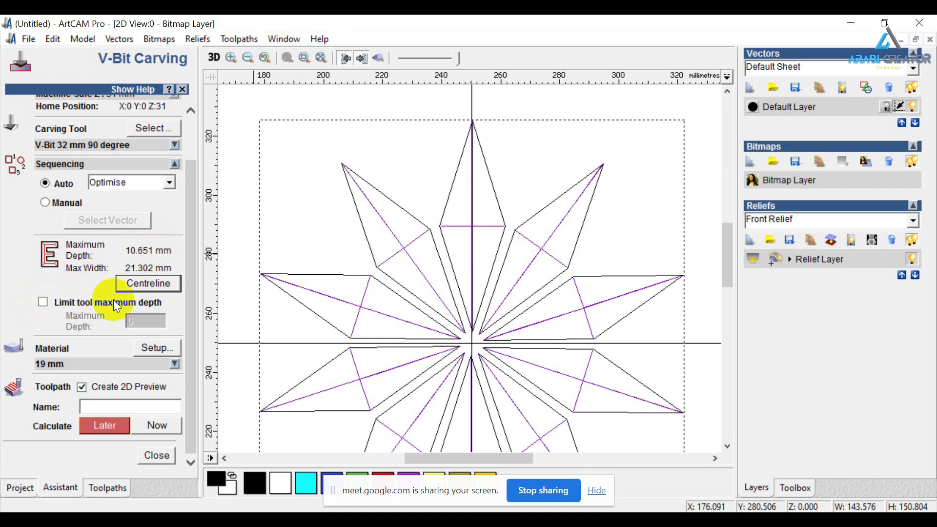
click(42, 303)
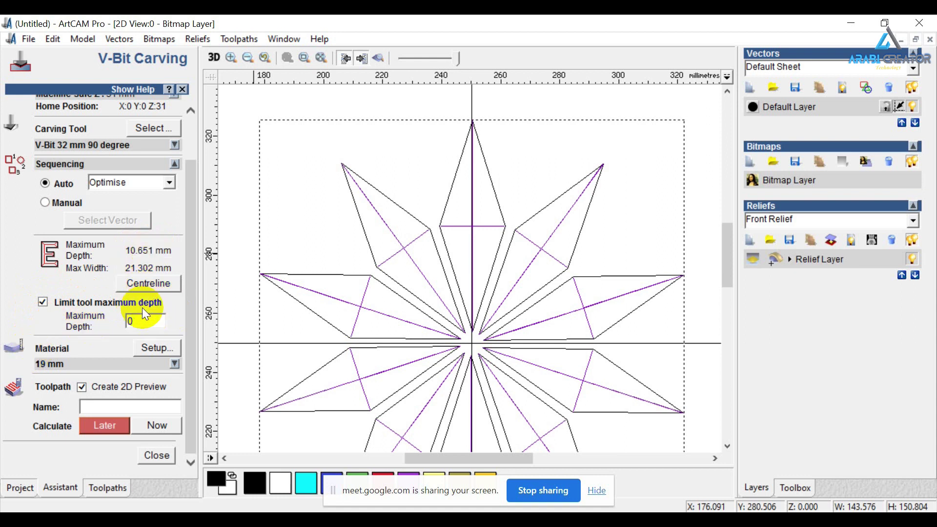
double_click(145, 321)
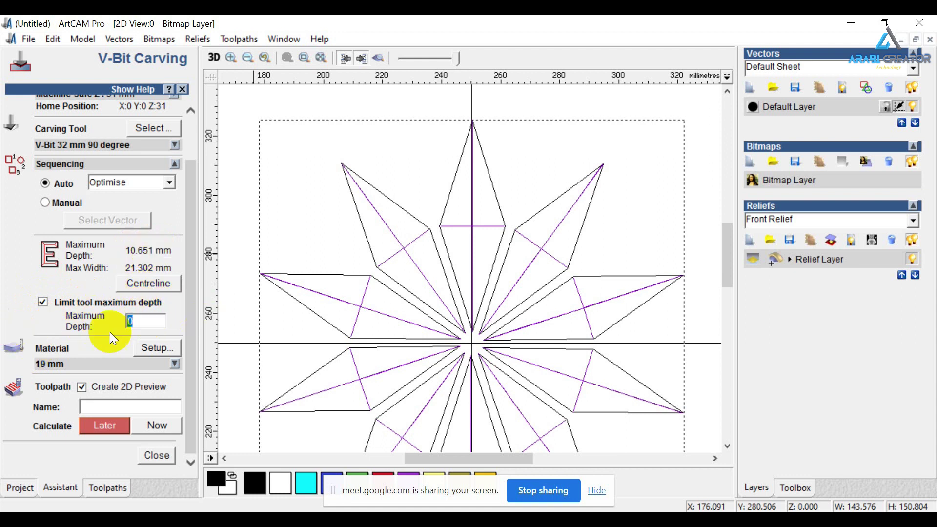
click(49, 323)
text(5)
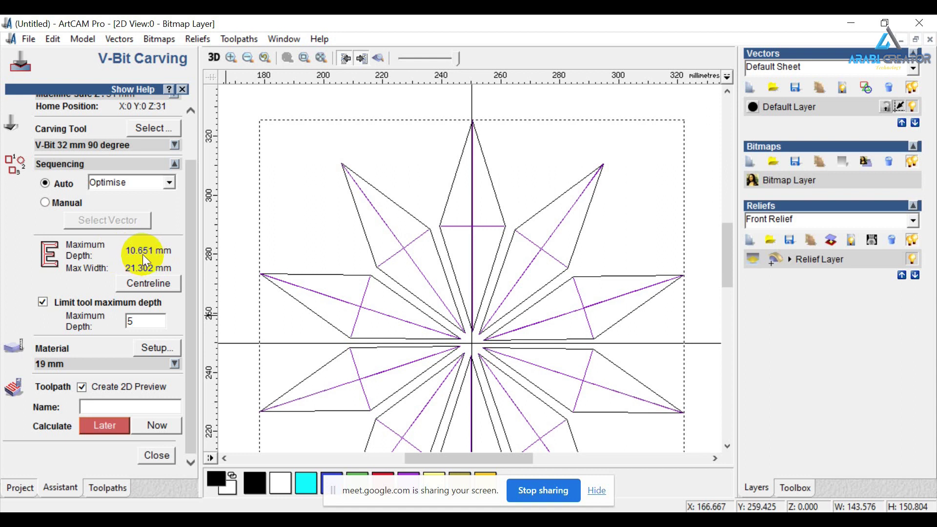
double_click(144, 321)
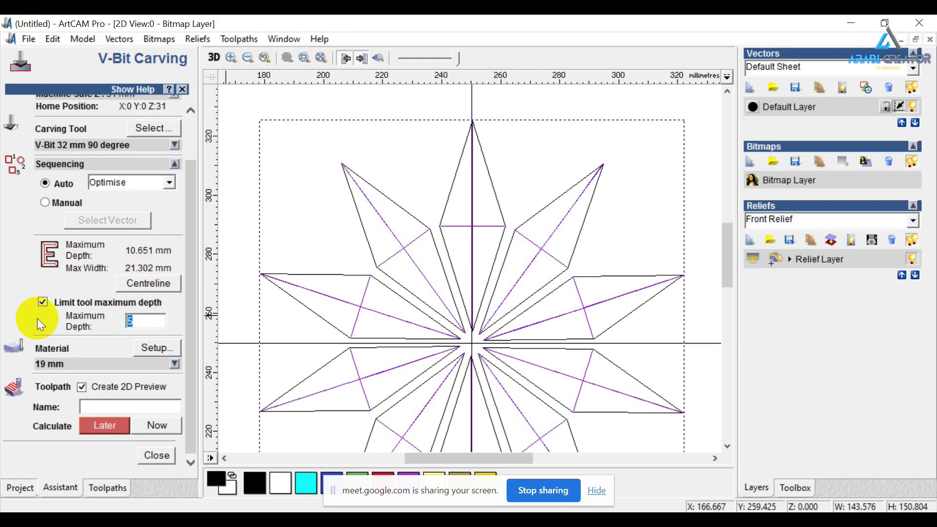
text(0)
click(39, 302)
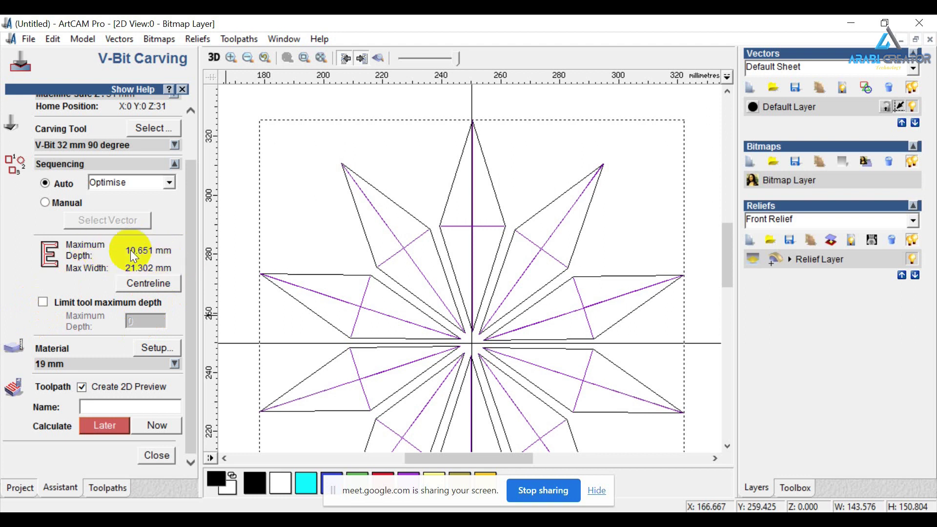
click(151, 348)
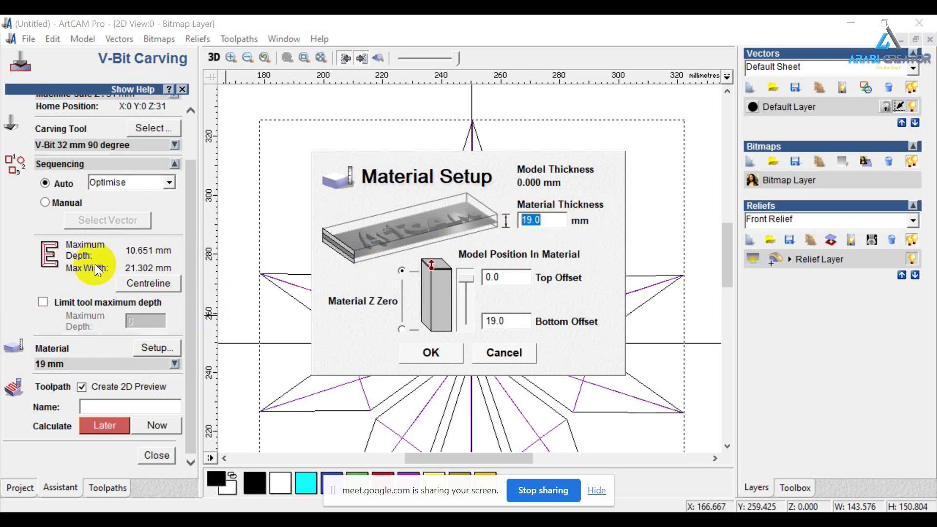
Set the material thickness to 20 mm with the model at the top.
text(20)
drag(473, 315, 473, 253)
click(431, 353)
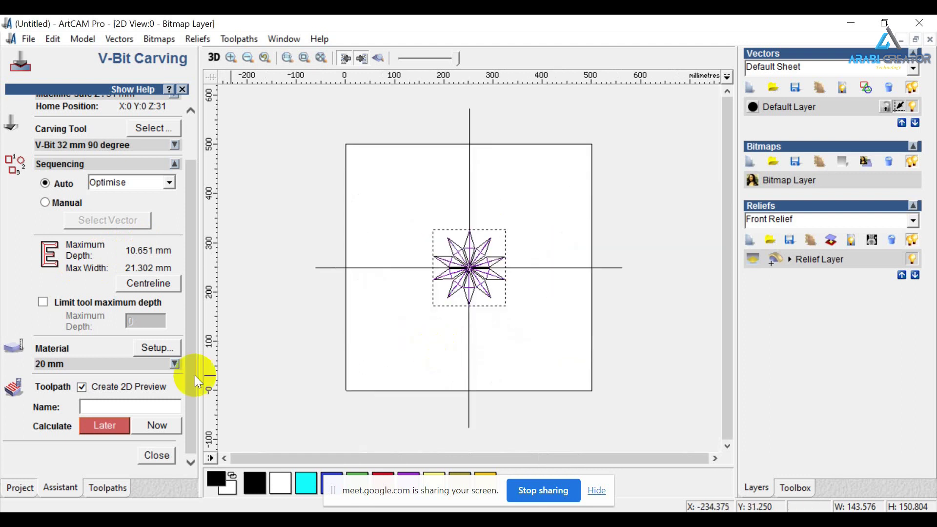
Calculate the star's V-Bit Carving toolpath and close the carving setup.
click(157, 425)
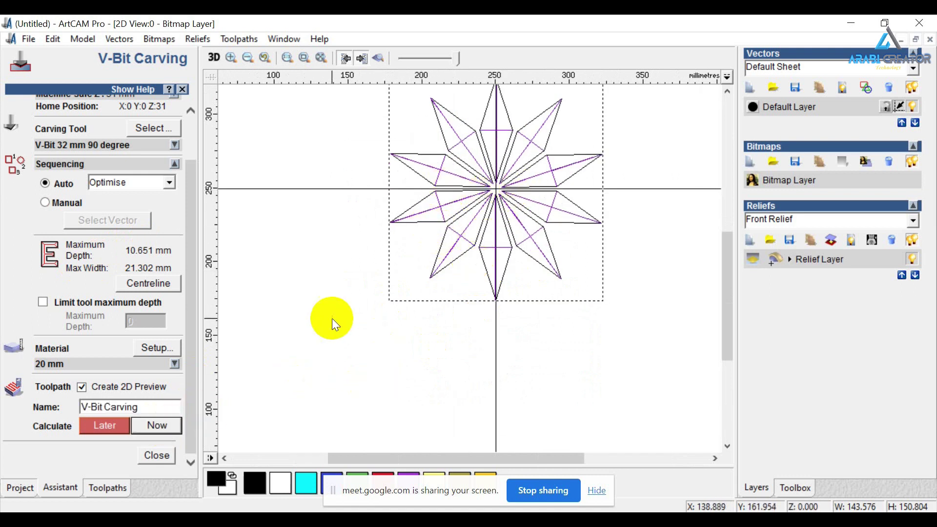
scroll(450, 219, up, 3)
click(179, 428)
drag(384, 120, 608, 295)
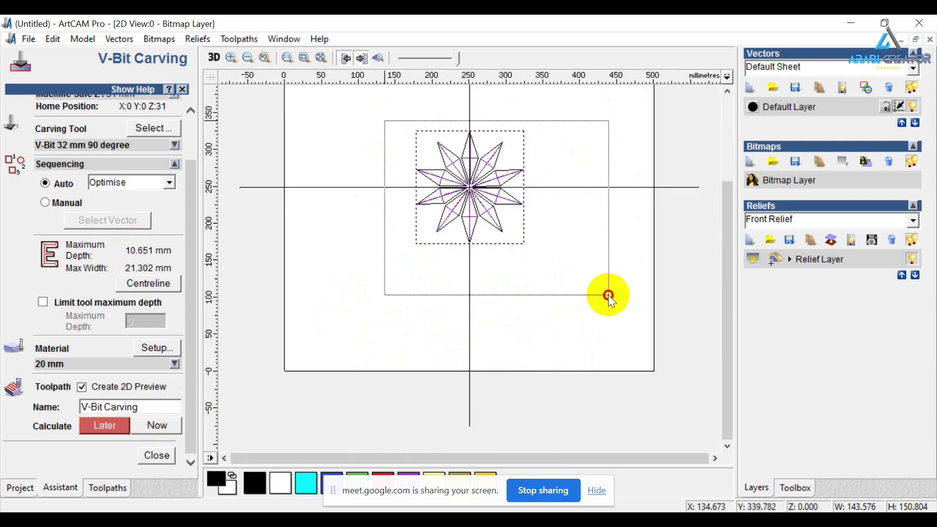
click(168, 423)
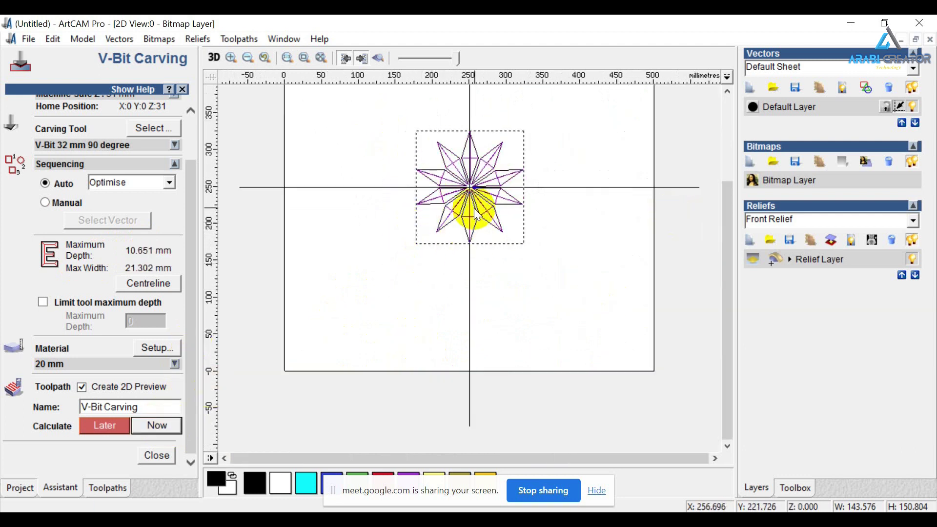
scroll(477, 216, up, 2)
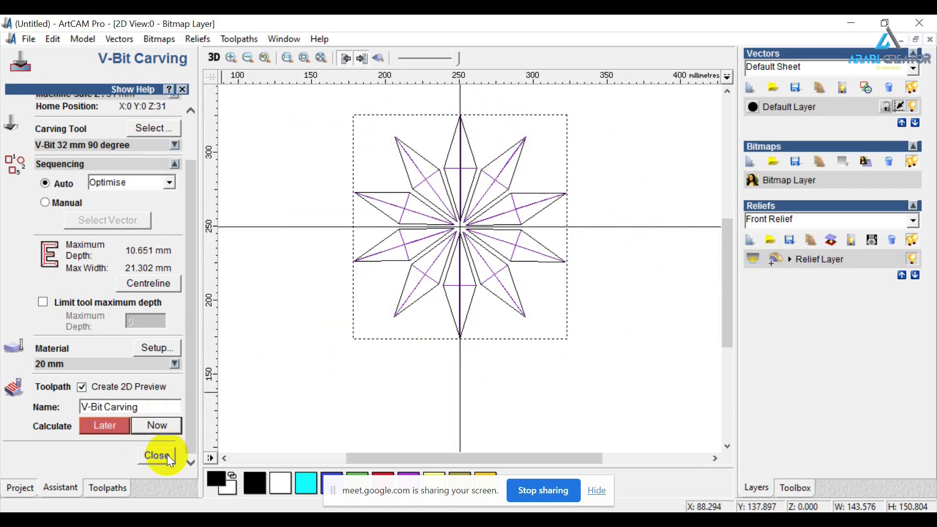
click(160, 464)
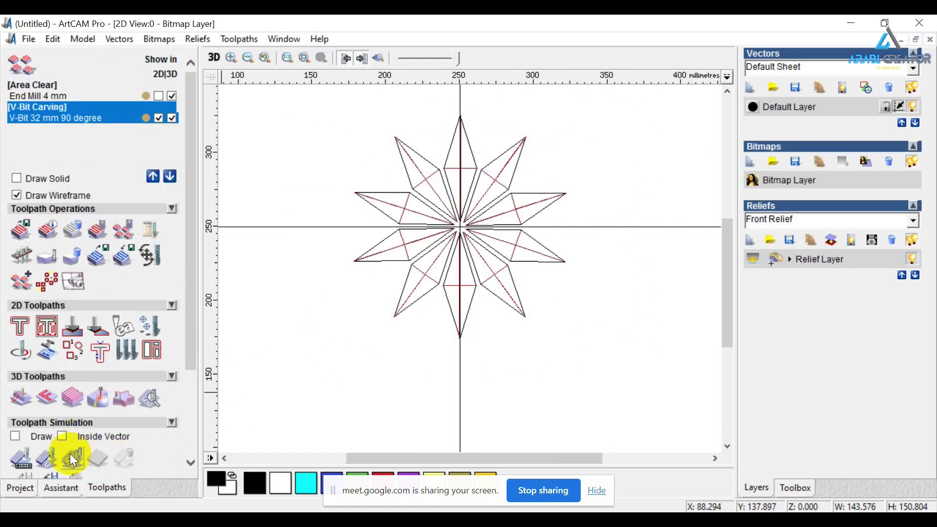
Delete the Area Clear toolpath, abandoning the first simulation attempt.
click(71, 457)
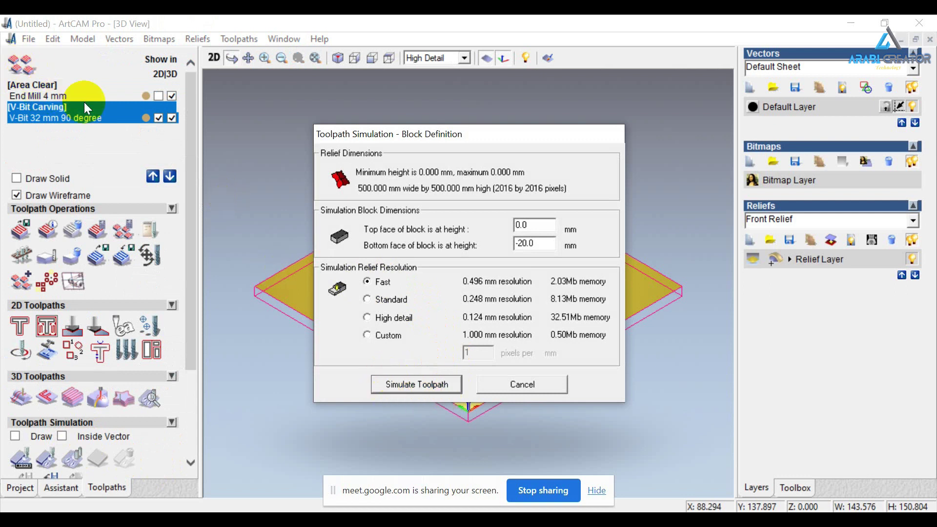
click(494, 376)
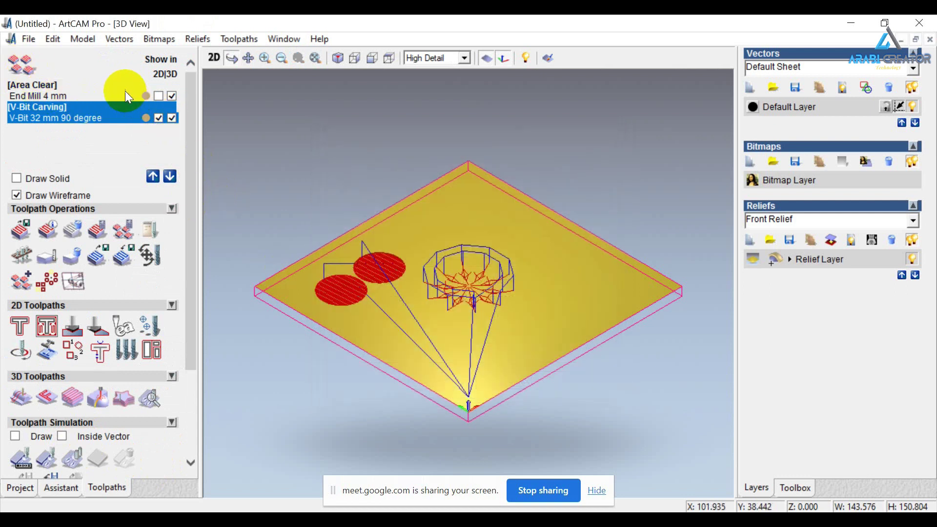
click(125, 91)
click(71, 228)
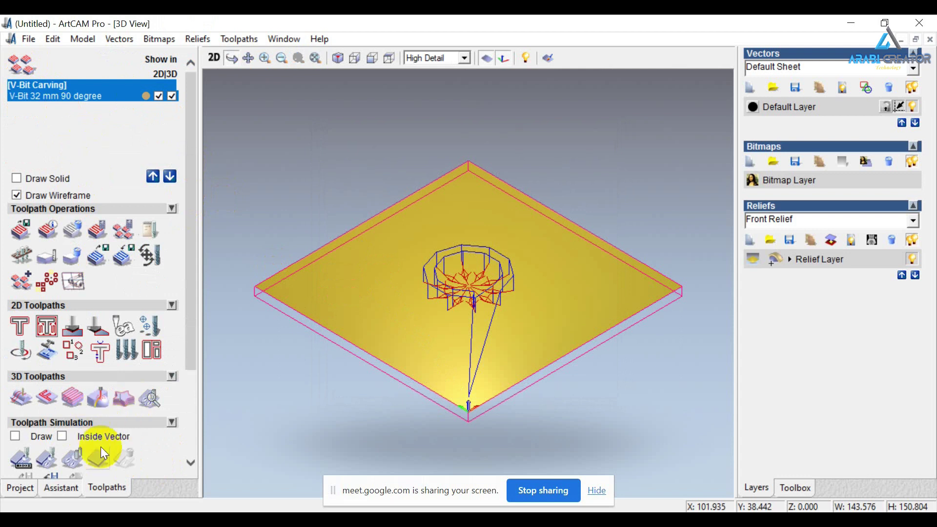
Simulate the V-Bit Carving toolpath and orbit the 3D view onto the carved star.
click(100, 453)
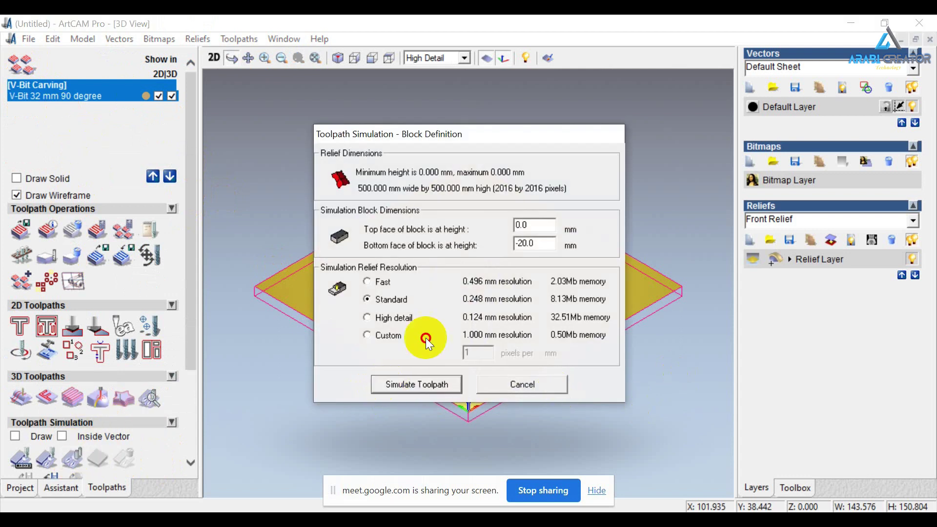
click(367, 281)
click(391, 384)
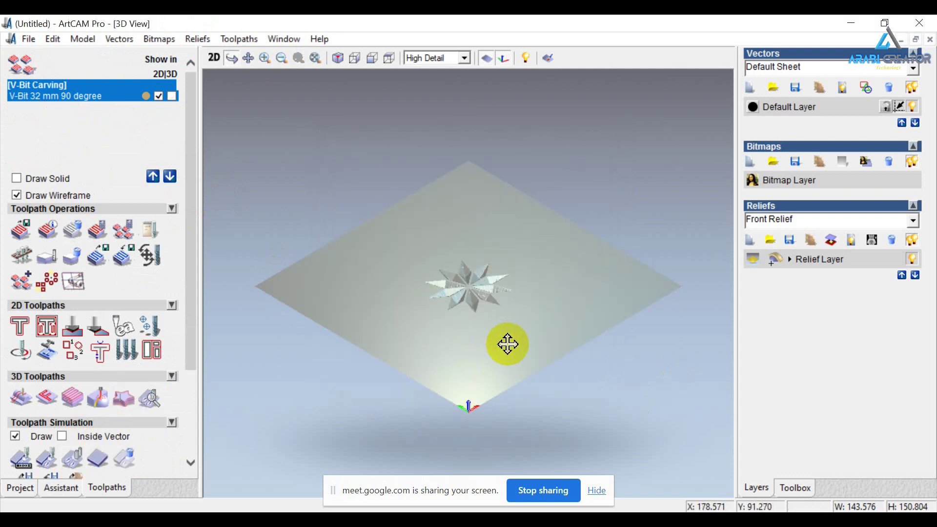
drag(506, 341, 485, 293)
scroll(486, 298, up, 5)
mouse_move(552, 338)
mouse_down()
mouse_move(493, 376)
mouse_move(472, 362)
mouse_move(472, 299)
mouse_up()
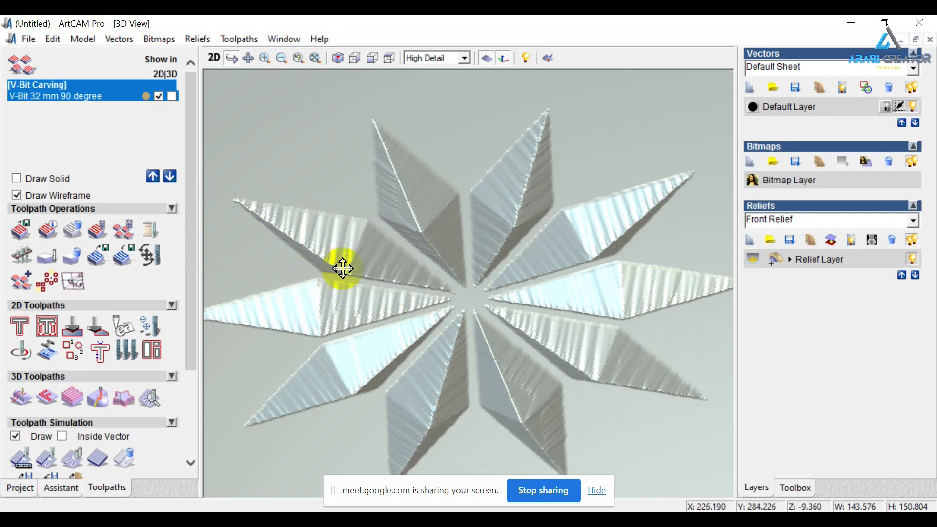
mouse_move(352, 269)
mouse_down()
mouse_move(567, 446)
mouse_move(540, 356)
mouse_up()
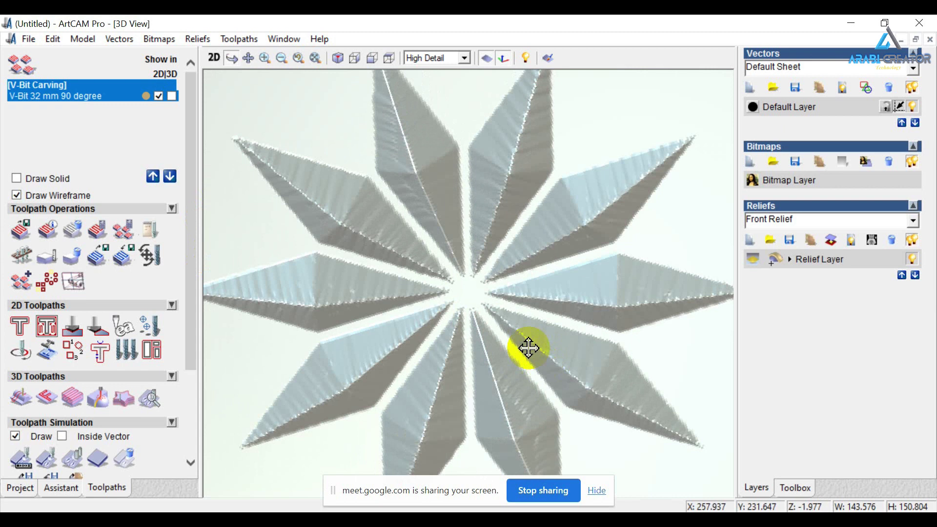
Return to the 2D view and start a text entry in Arial Black font.
click(221, 56)
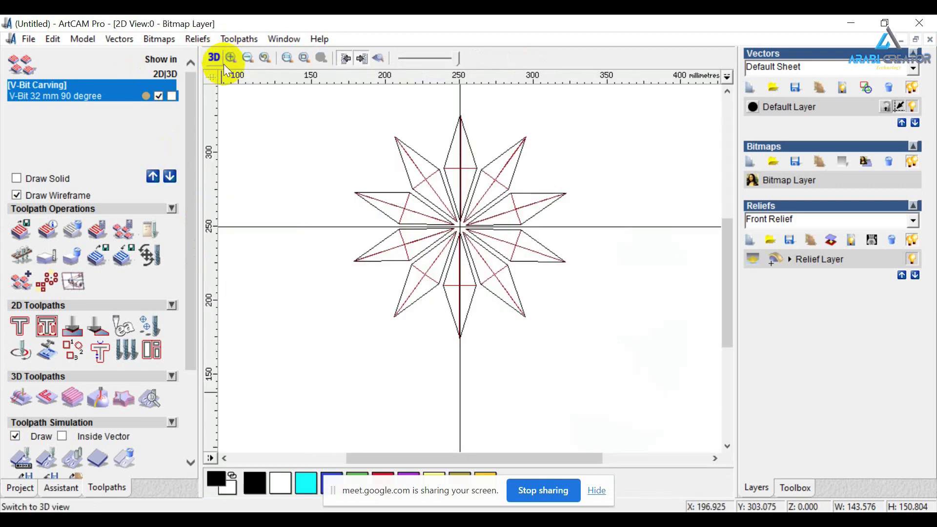
scroll(420, 303, down, 2)
scroll(421, 303, down, 2)
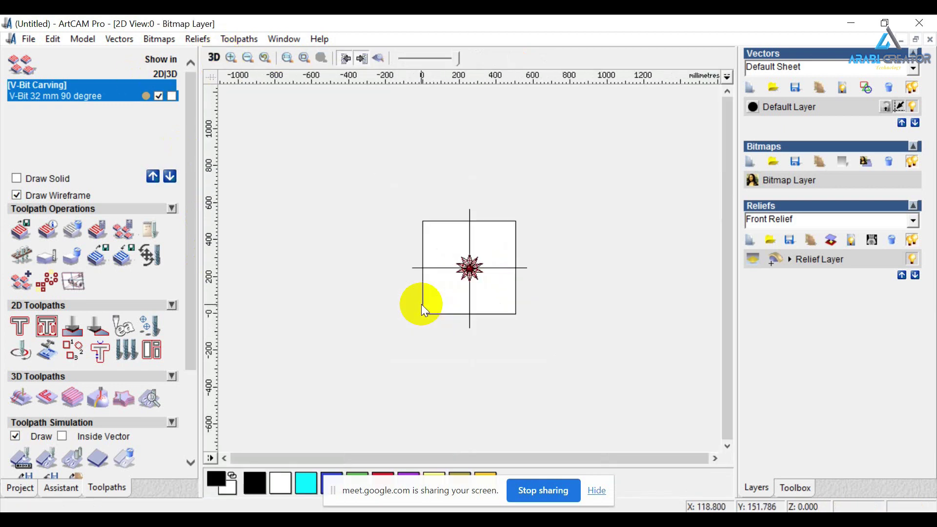
click(59, 482)
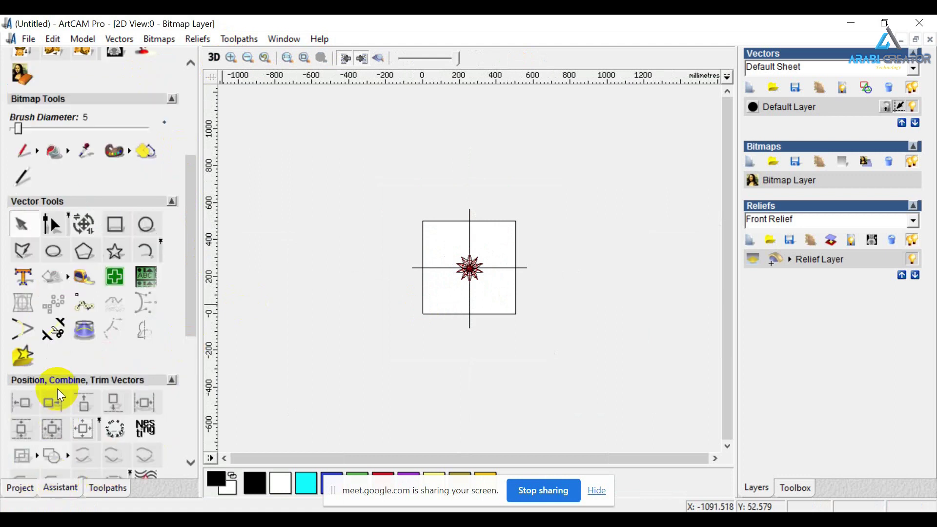
scroll(48, 427, down, 3)
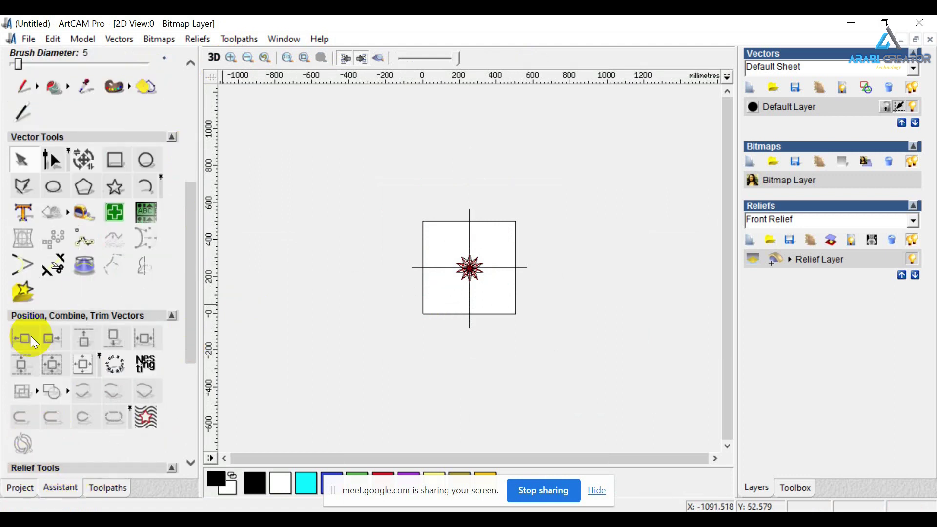
click(23, 213)
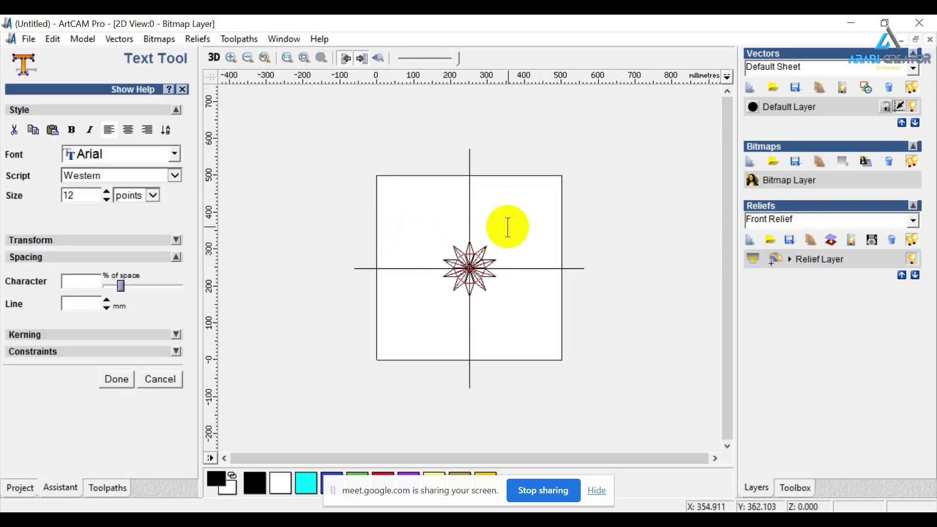
click(413, 211)
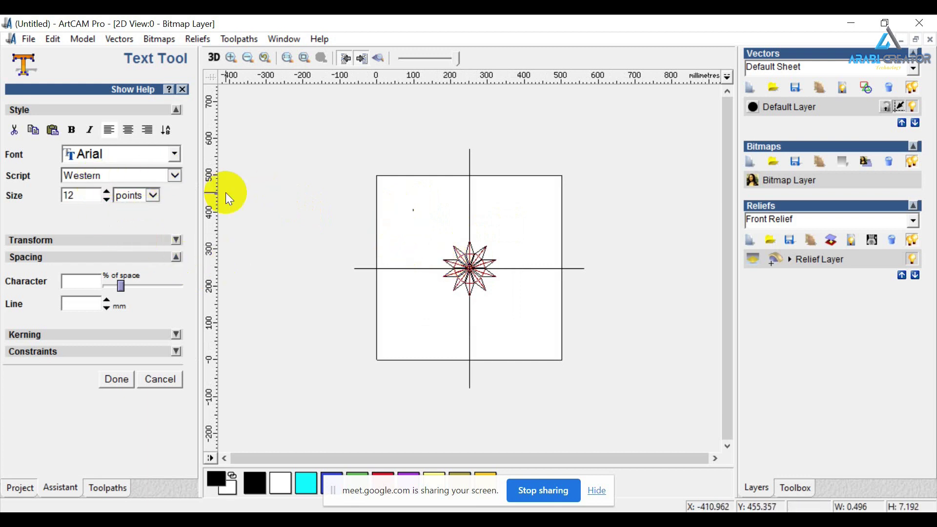
click(107, 192)
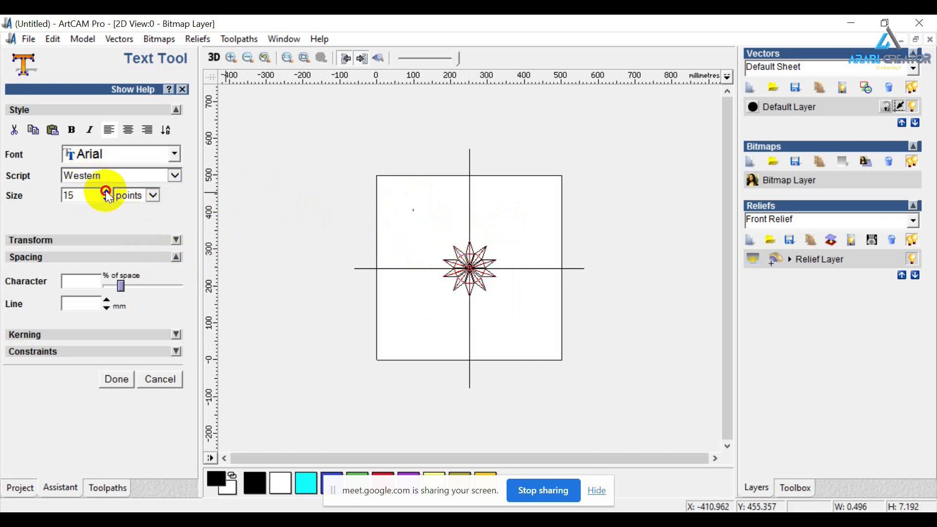
click(107, 200)
click(116, 155)
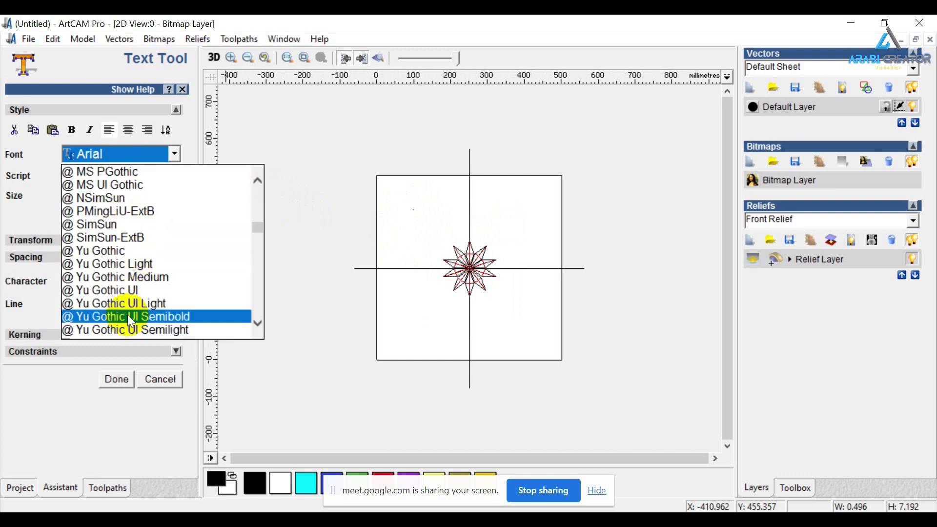
scroll(116, 286, down, 2)
click(110, 281)
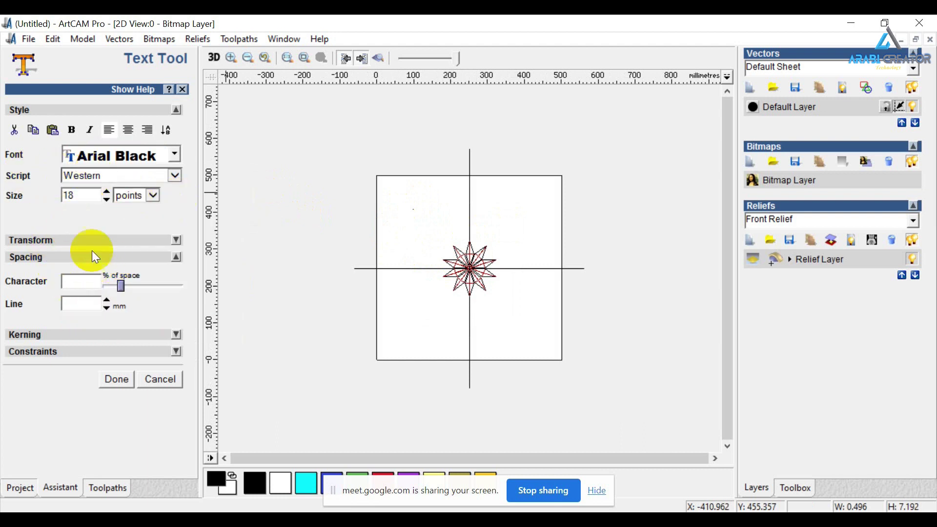
Place an insertion point above the star and try raising the text size.
click(422, 230)
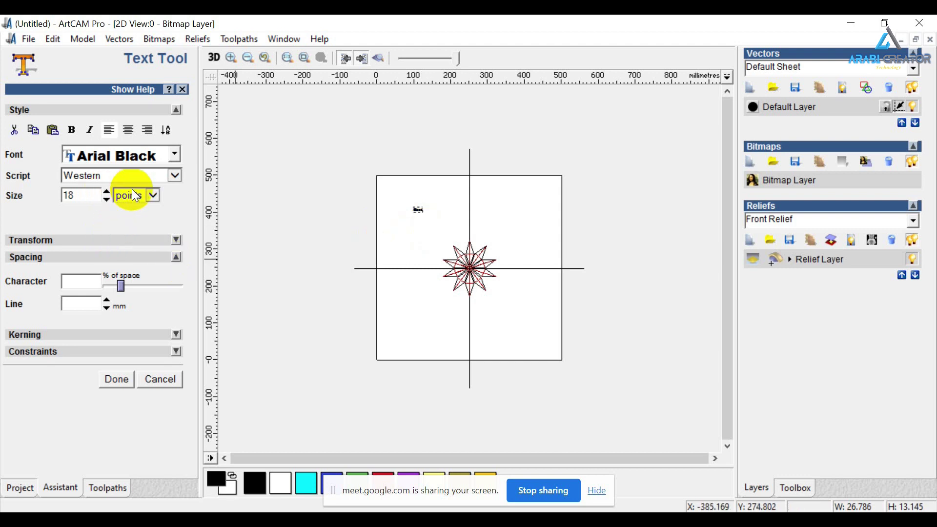
click(108, 190)
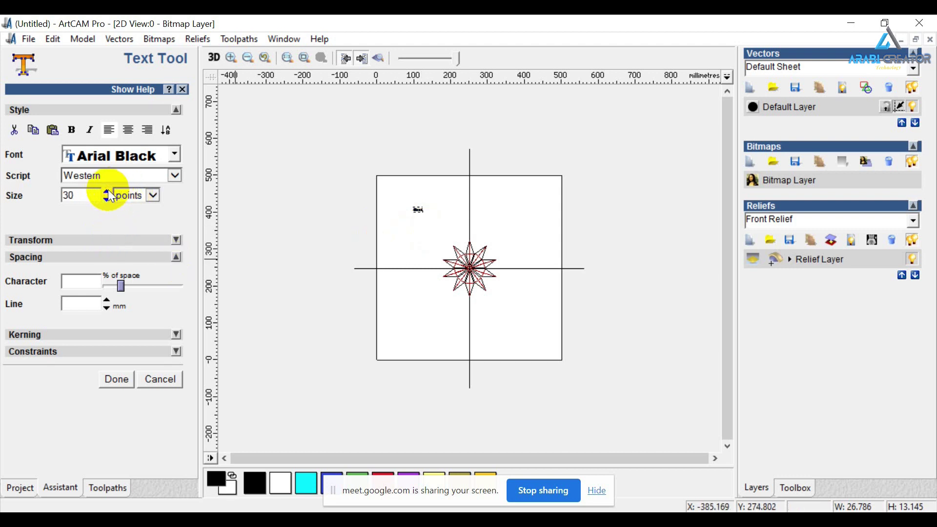
click(107, 191)
click(106, 192)
click(106, 192)
text(ddddddssdasdsa)
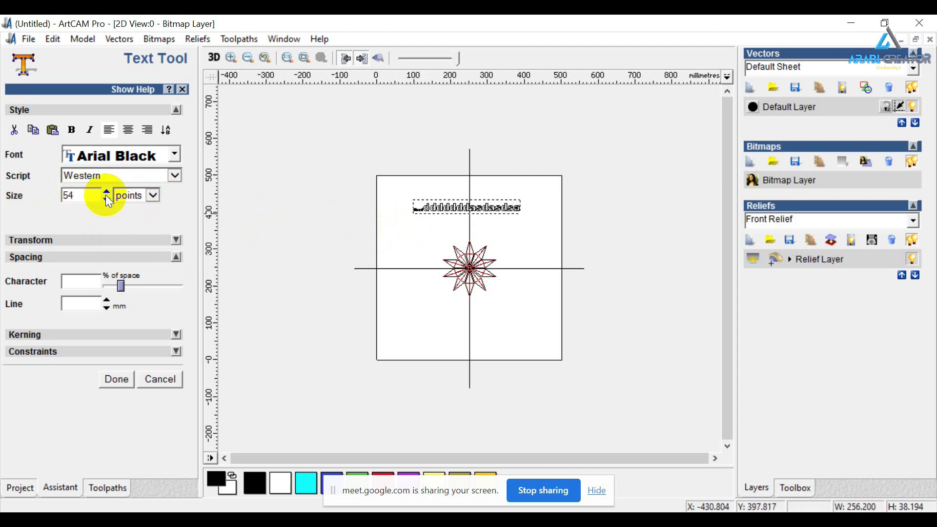
click(106, 192)
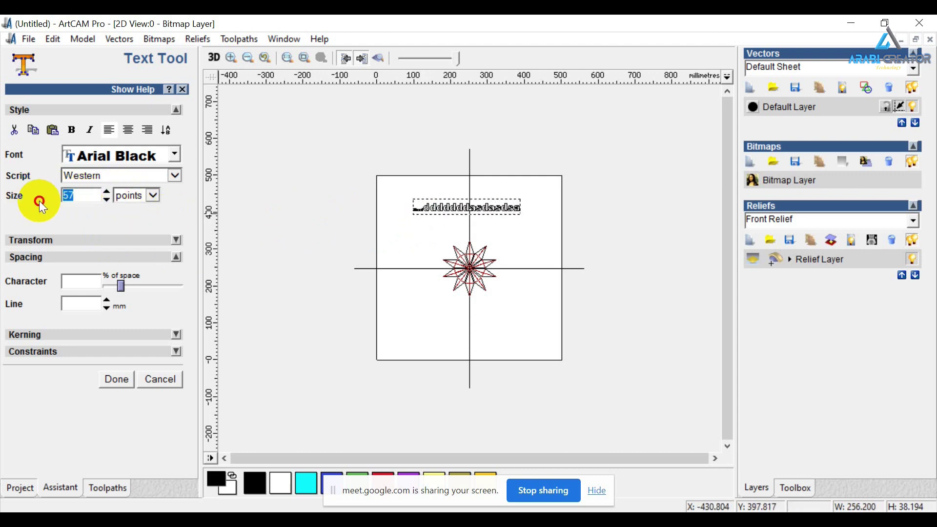
text(19)
text(00)
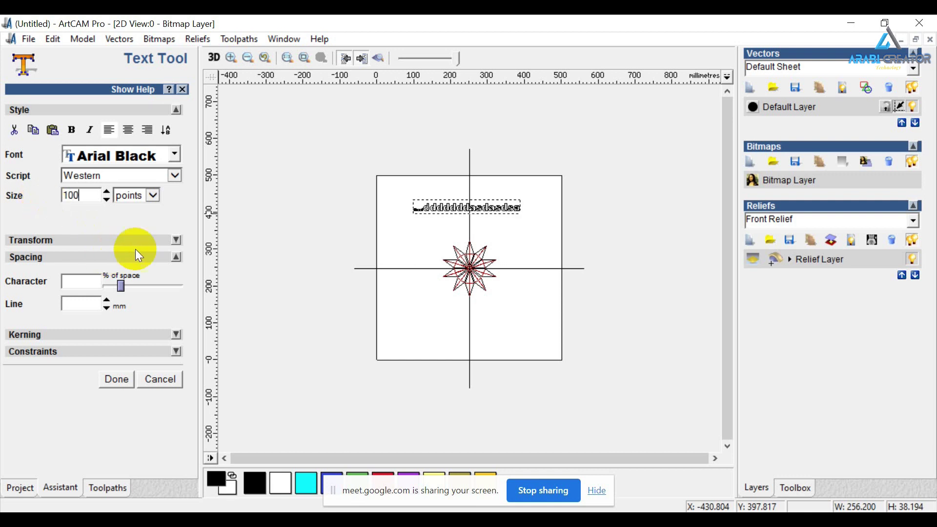
Delete the test characters and set the text size to 100 points.
double_click(482, 208)
key(ctrl+a)
key(Delete)
text(as)
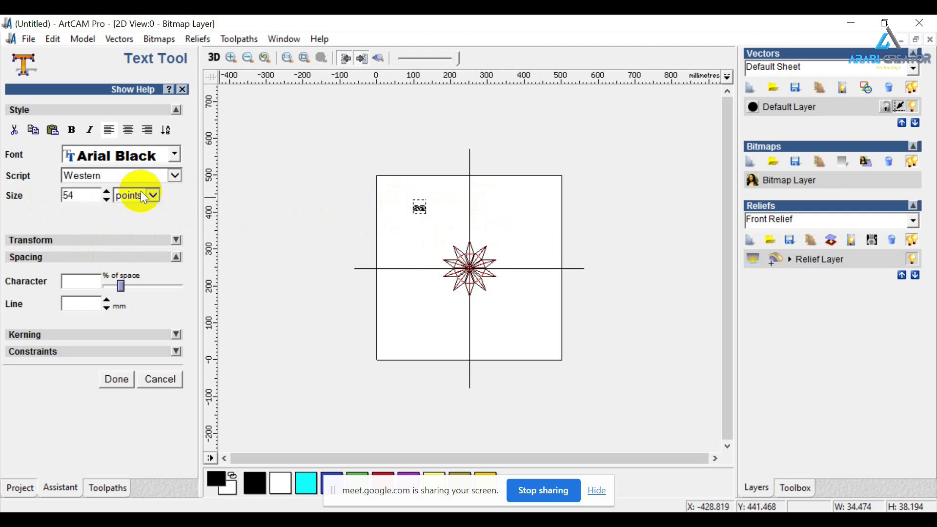
key(BackSpace)
key(BackSpace)
drag(94, 194, 10, 206)
text(100)
Add the word 'wood' above the star, enlarged and centred over it.
click(414, 207)
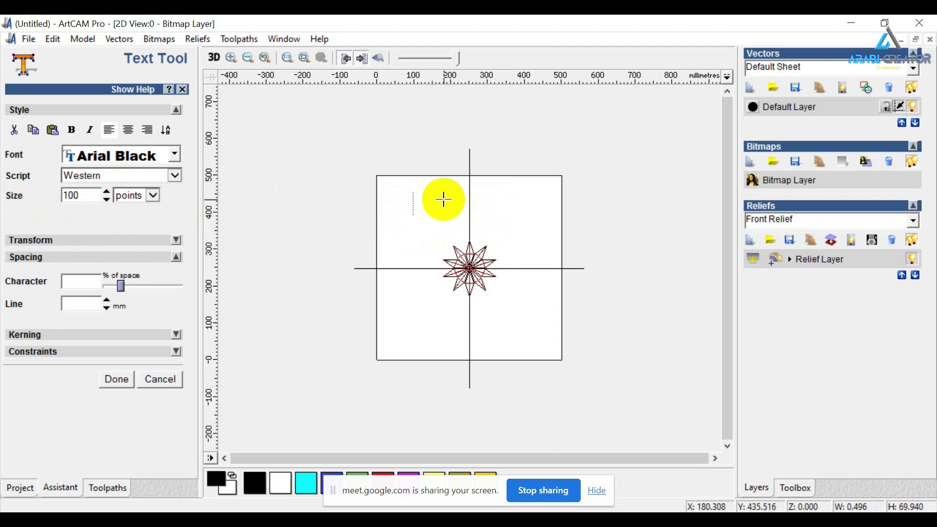
text(WOO)
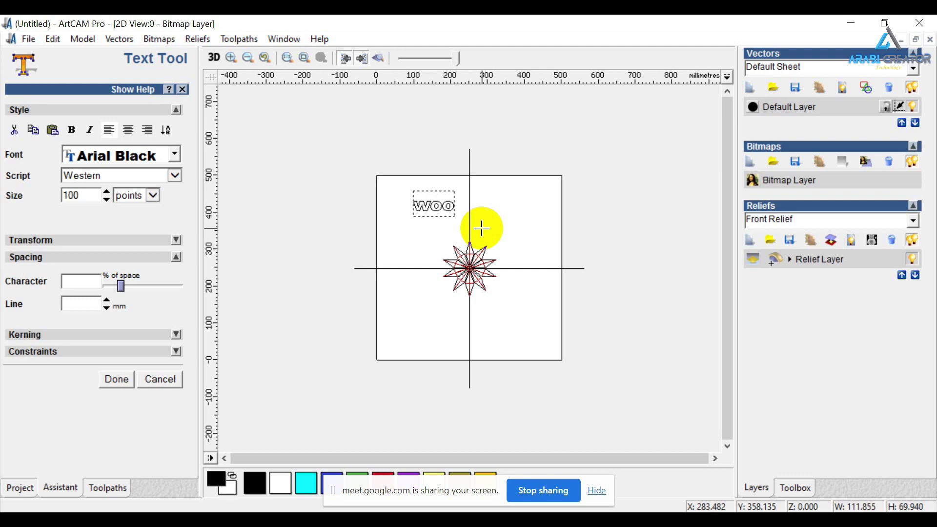
text(d)
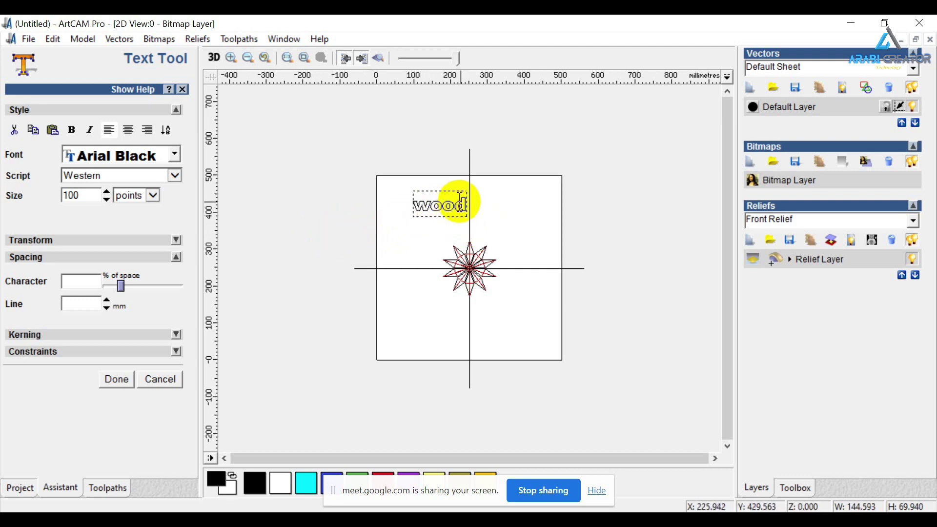
key(Escape)
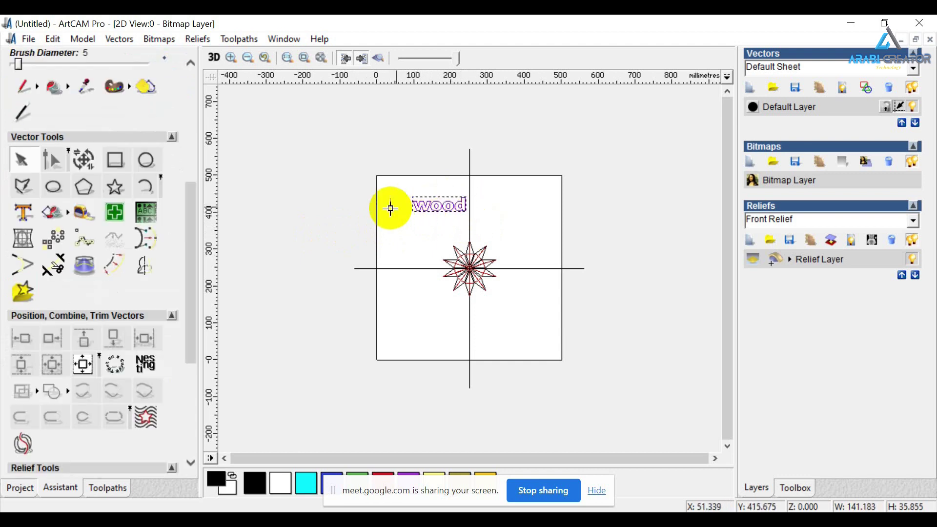
scroll(439, 221, up, 2)
click(428, 209)
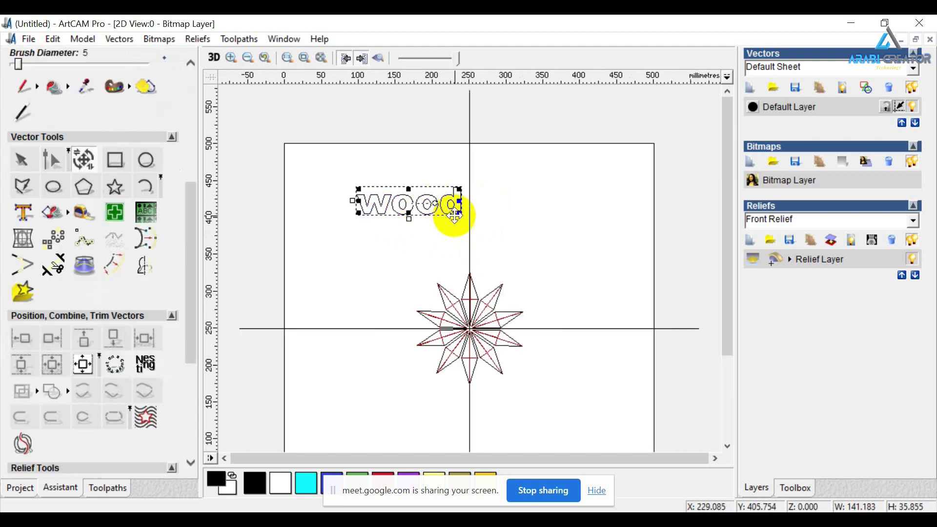
drag(459, 211, 497, 234)
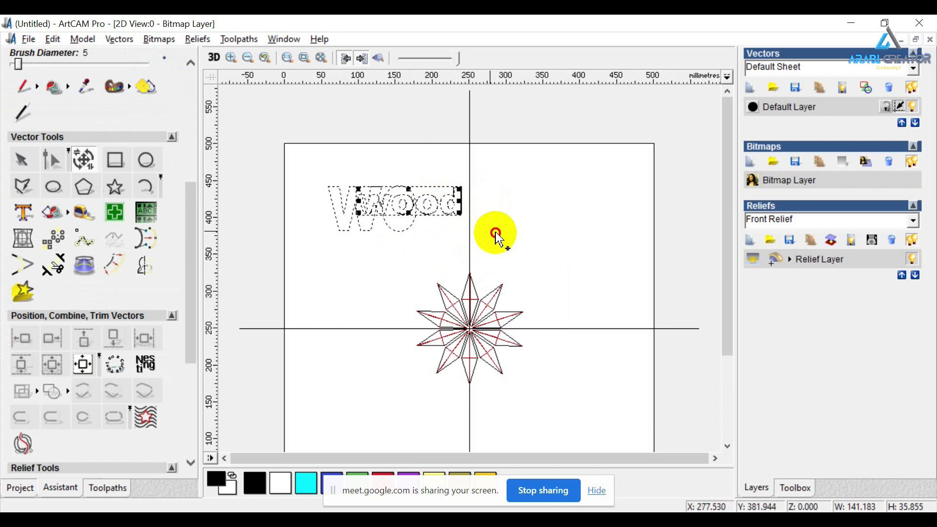
right_click(524, 224)
click(478, 248)
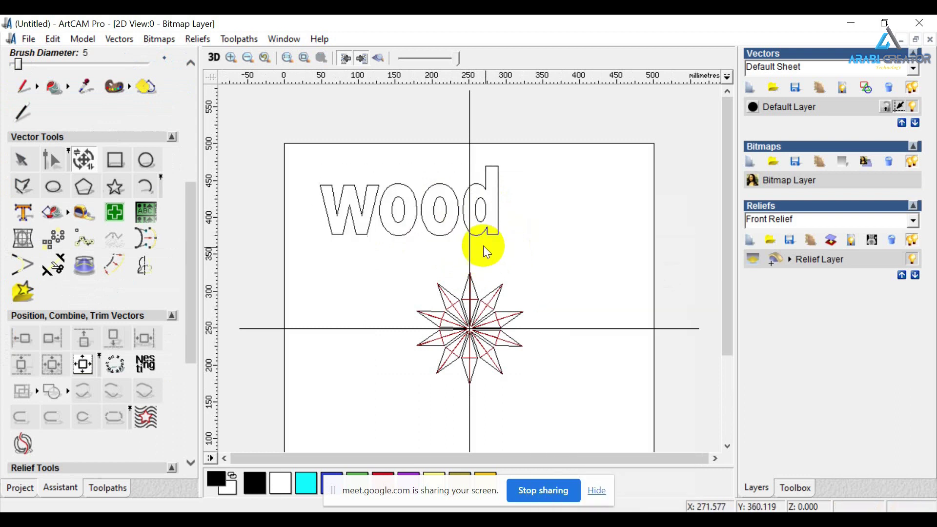
click(412, 219)
drag(418, 234, 462, 223)
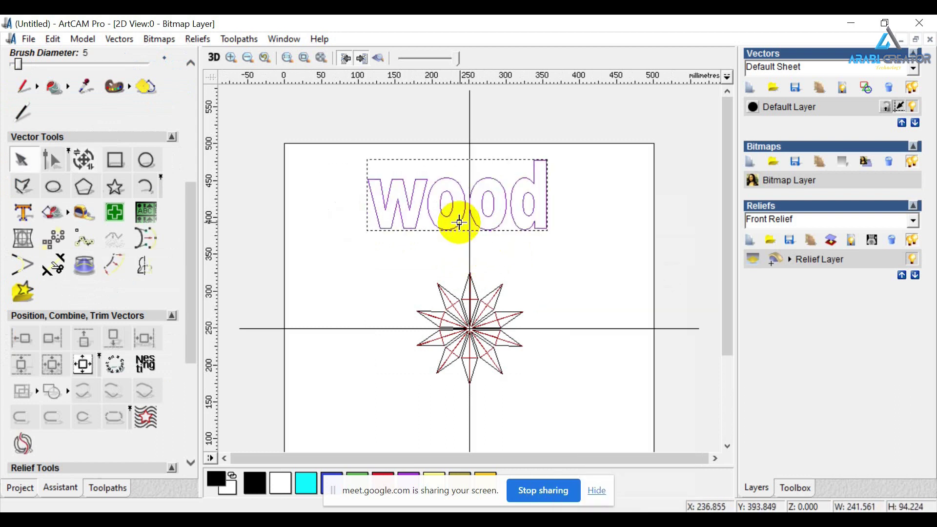
Delete the vertical and horizontal guide lines.
click(468, 132)
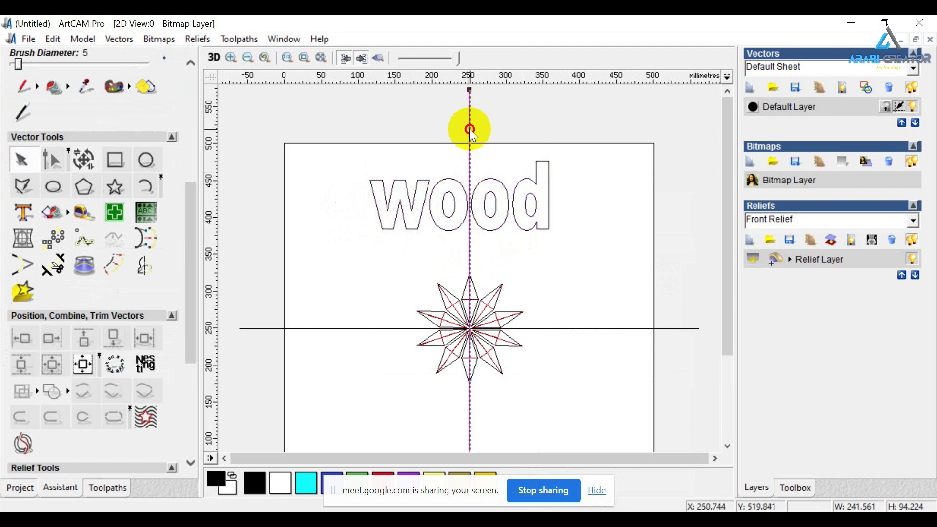
right_click(468, 132)
click(484, 190)
click(359, 328)
right_click(360, 326)
click(396, 223)
Delete the trial 'wood' text after briefly reopening its text edit.
click(481, 224)
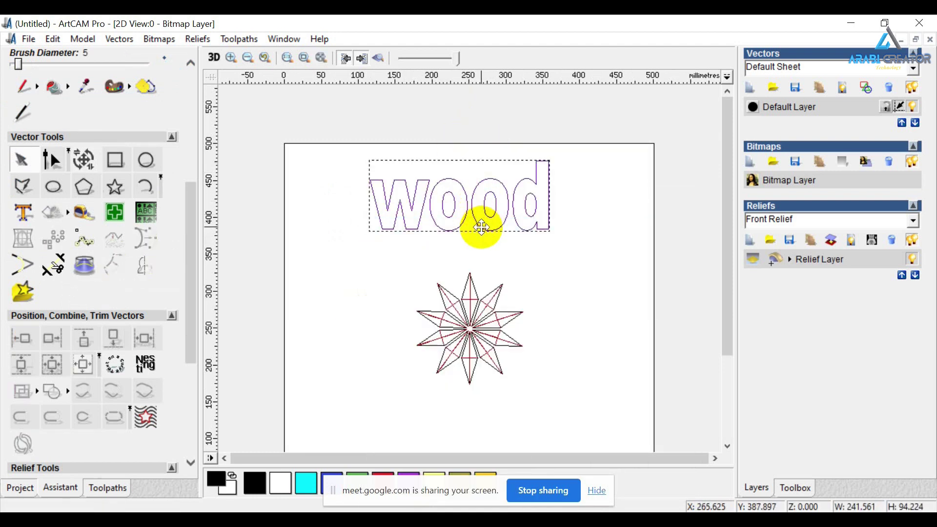
scroll(118, 343, down, 4)
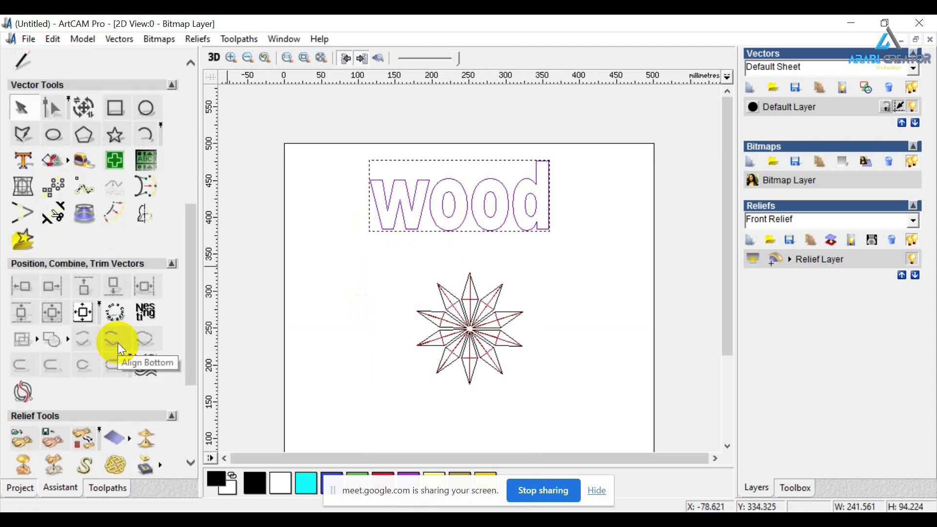
scroll(118, 343, down, 1)
scroll(97, 341, down, 8)
scroll(56, 336, up, 5)
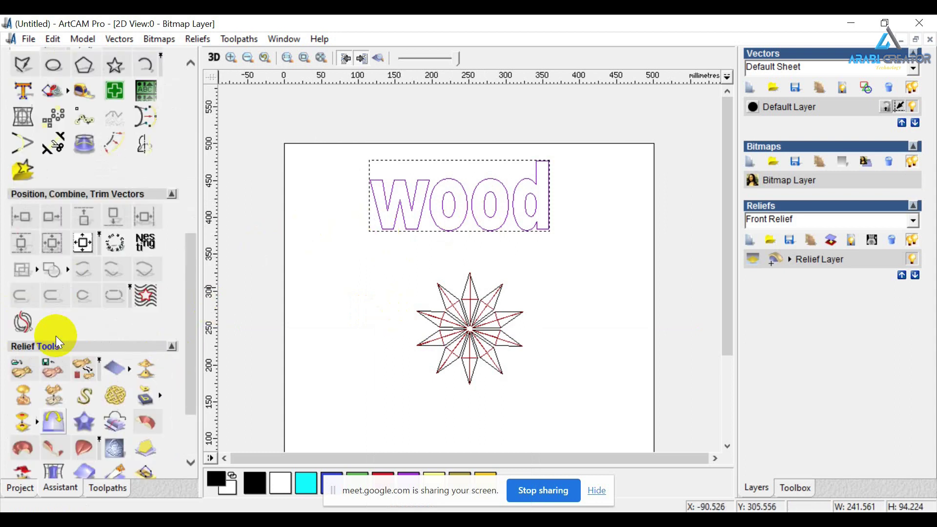
scroll(56, 336, up, 3)
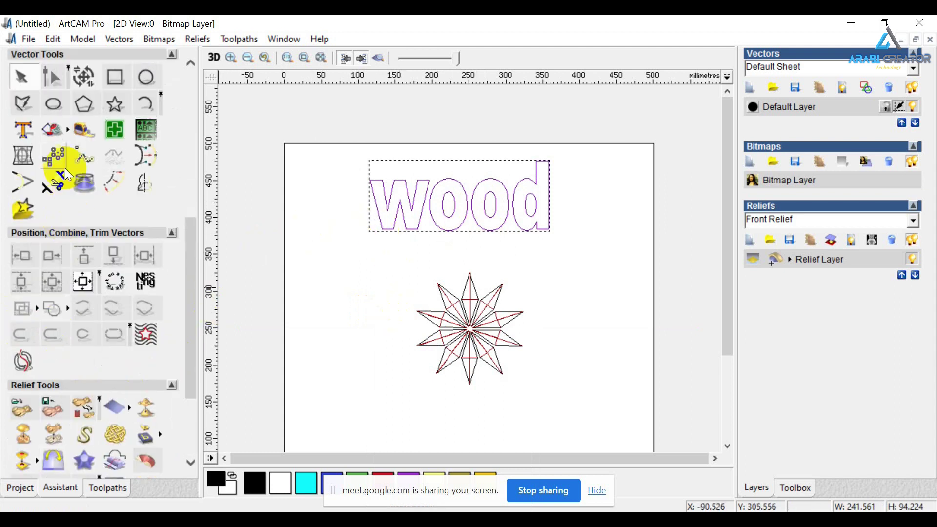
click(24, 130)
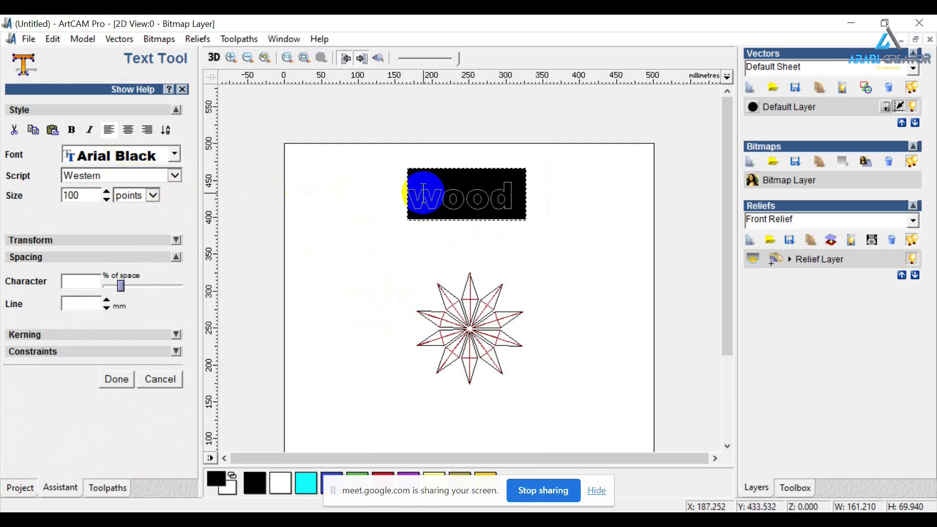
click(160, 380)
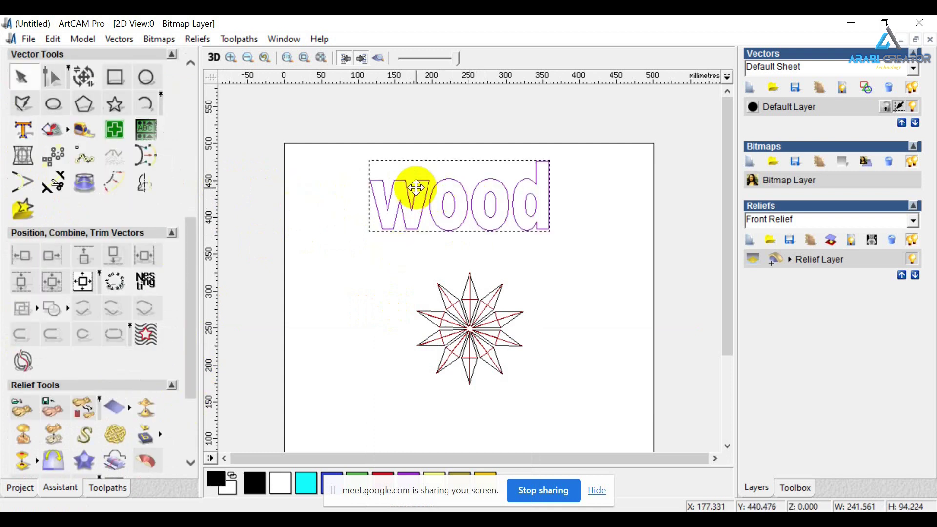
key(Delete)
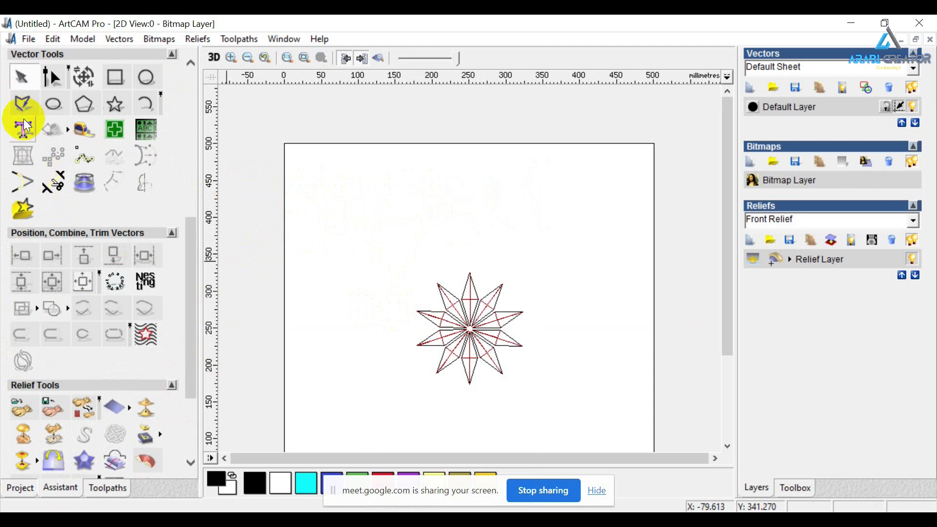
Start new text above-left of the star, keeping Arial Black, Western script, 100 points.
click(51, 131)
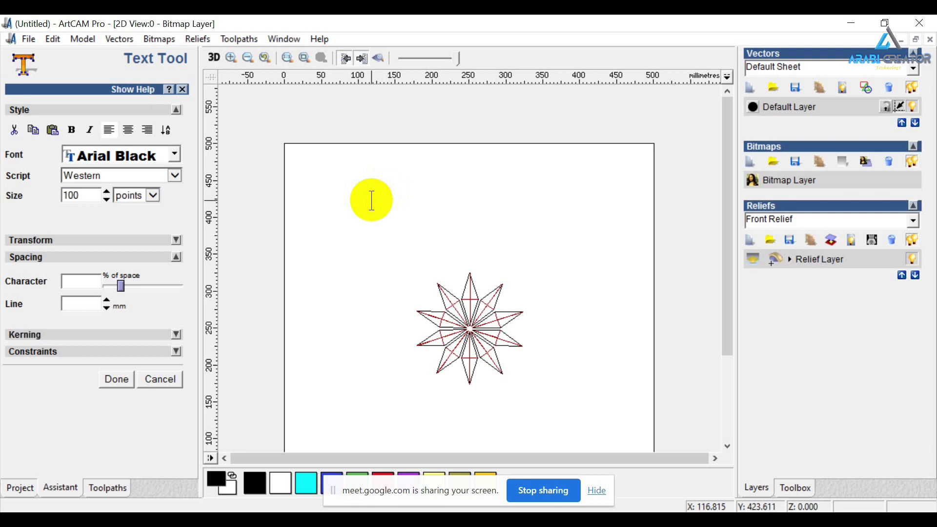
click(371, 200)
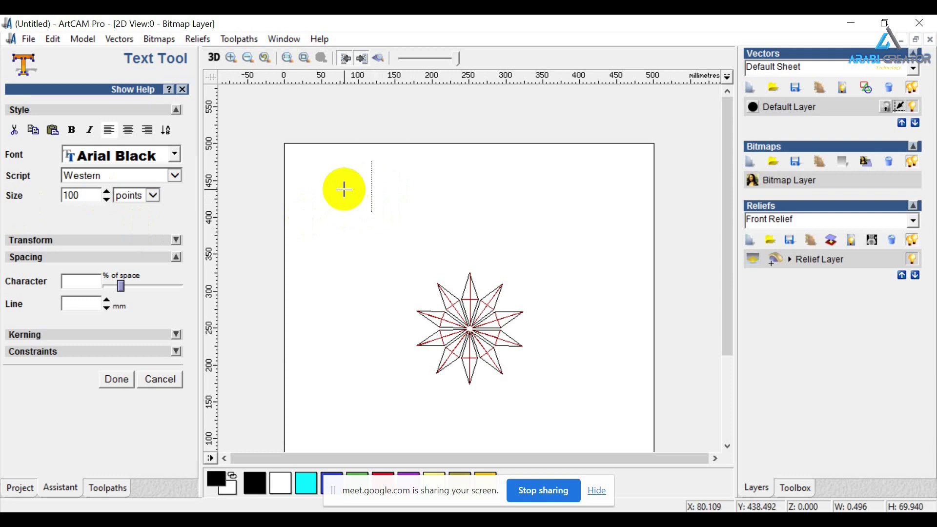
click(139, 154)
scroll(146, 230, down, 1)
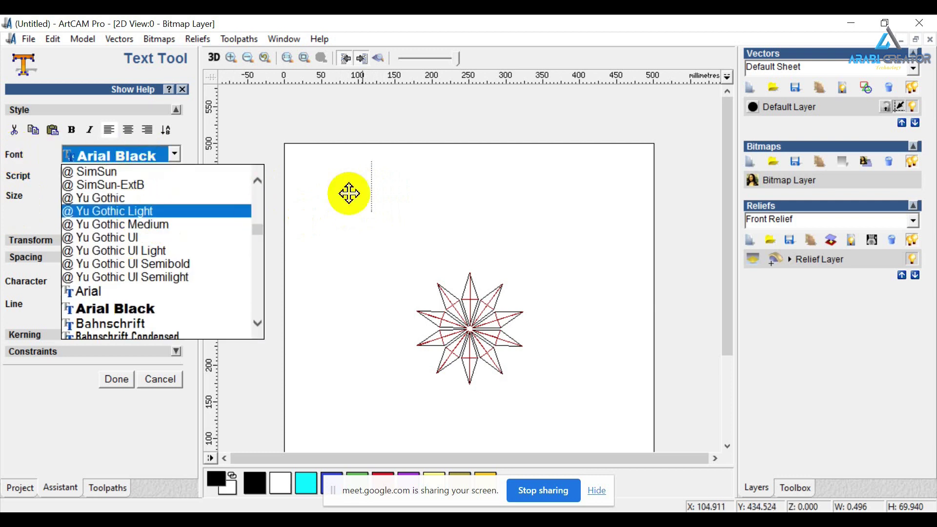
scroll(107, 278, down, 2)
scroll(120, 284, down, 1)
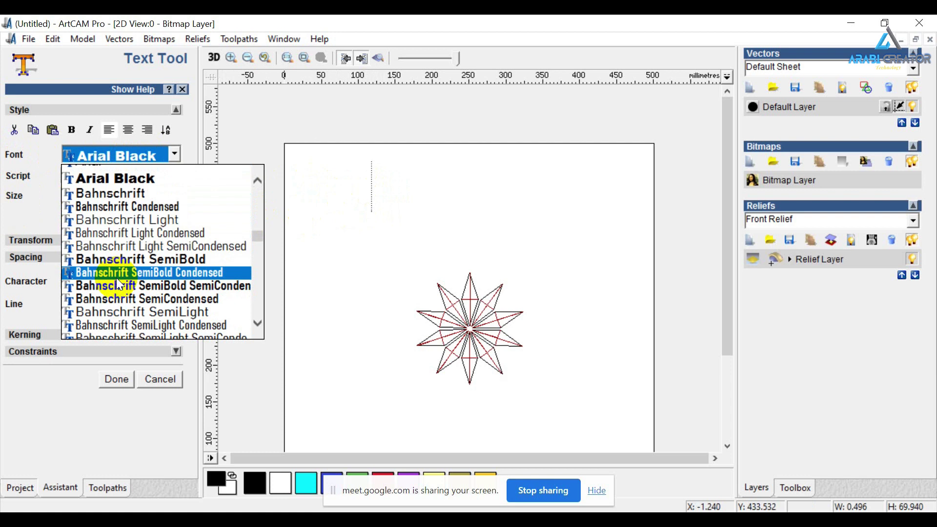
scroll(116, 277, down, 3)
click(46, 203)
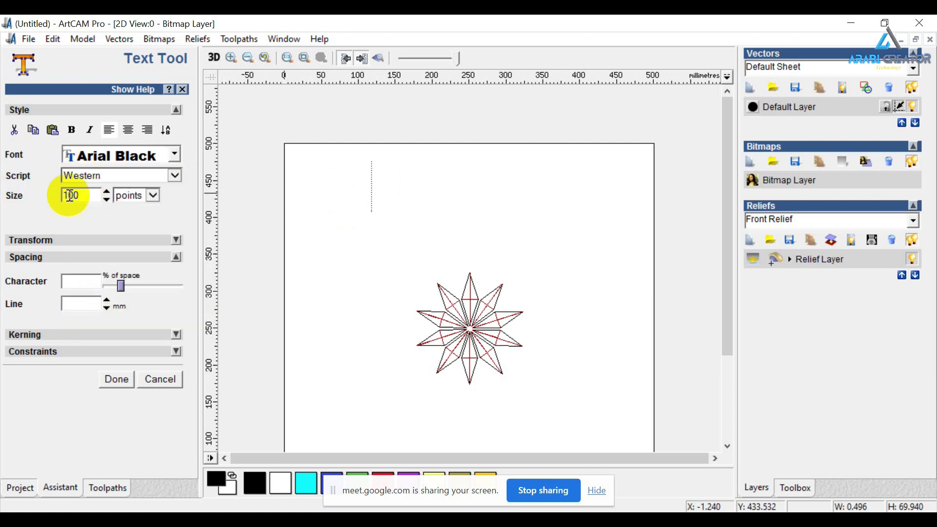
click(146, 175)
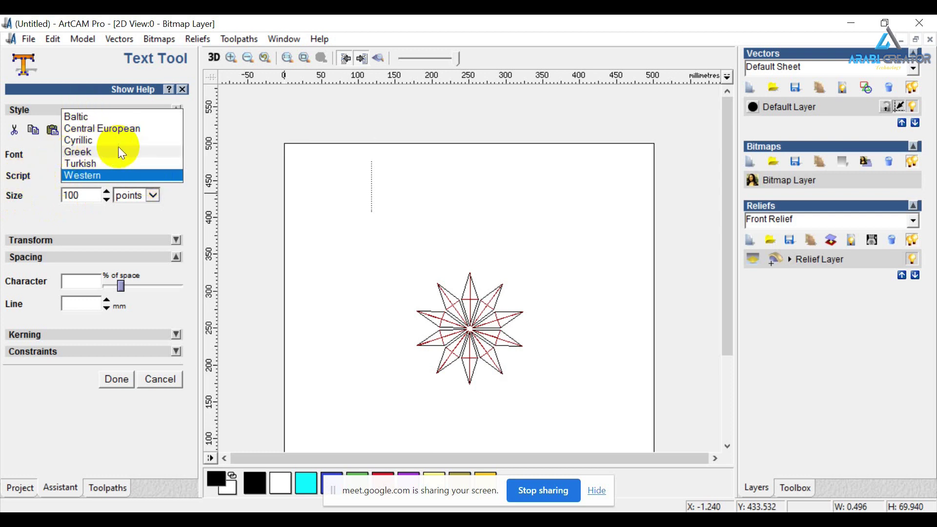
click(45, 185)
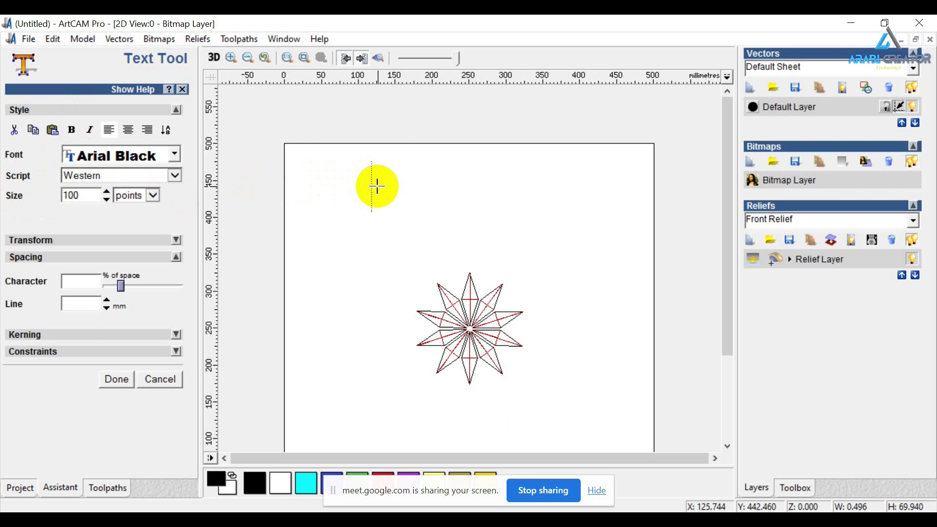
Create 'Wood desing' text with 27.5% character spacing and 0 line spacing.
text(Wood)
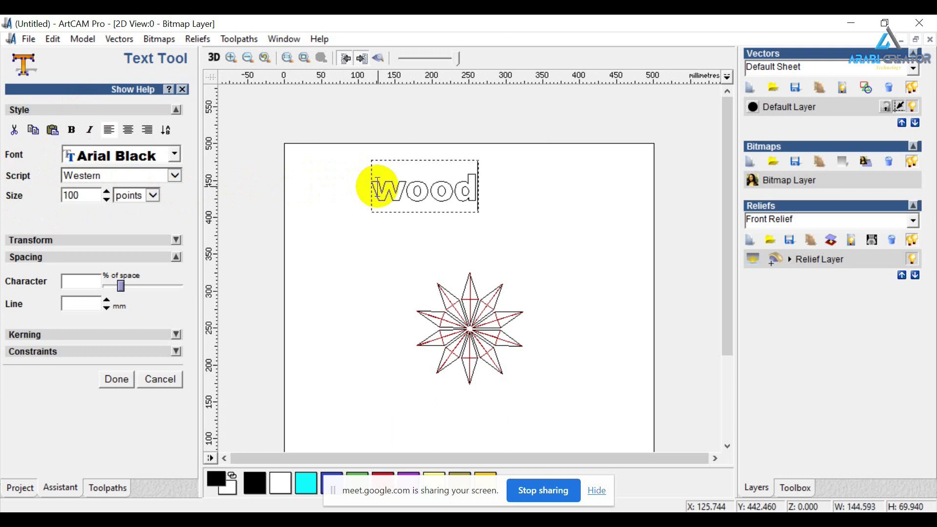
text( desi)
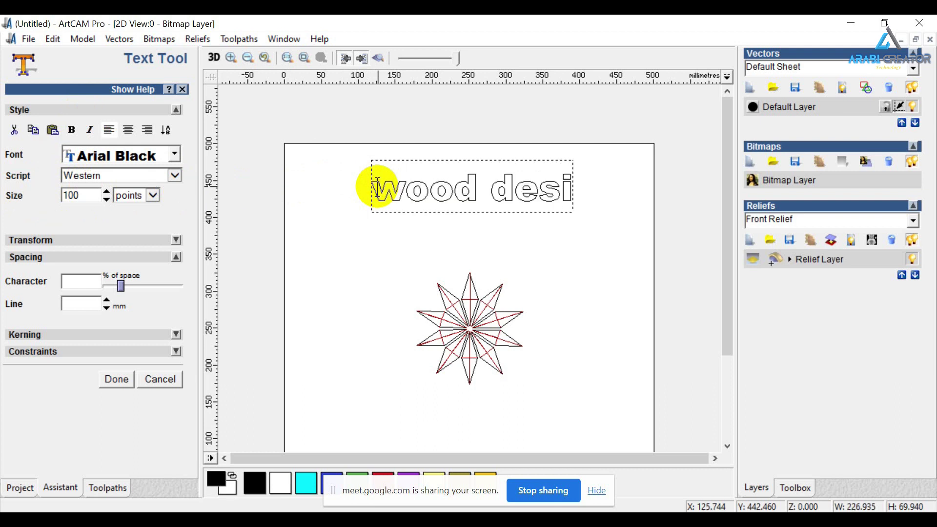
text(ng)
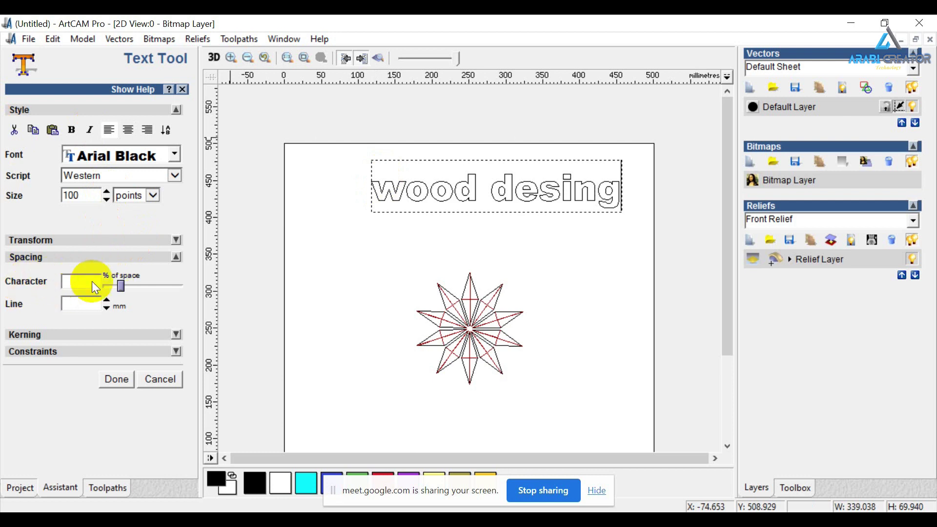
mouse_move(120, 285)
mouse_down()
mouse_move(138, 288)
mouse_move(126, 292)
mouse_up()
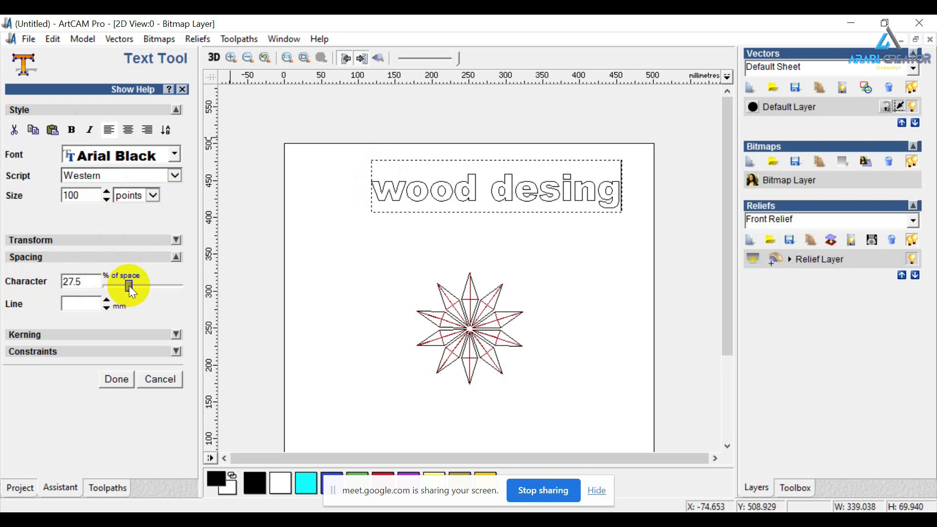
click(106, 299)
click(107, 308)
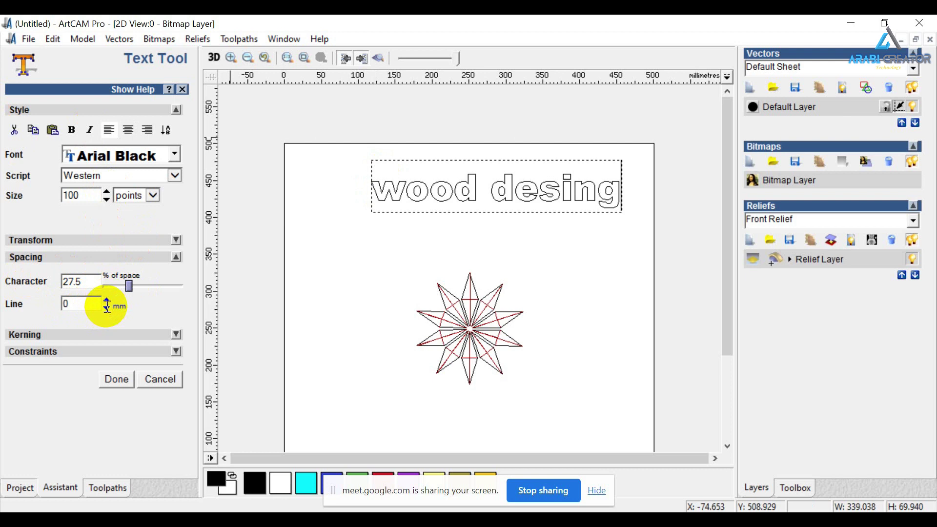
click(88, 284)
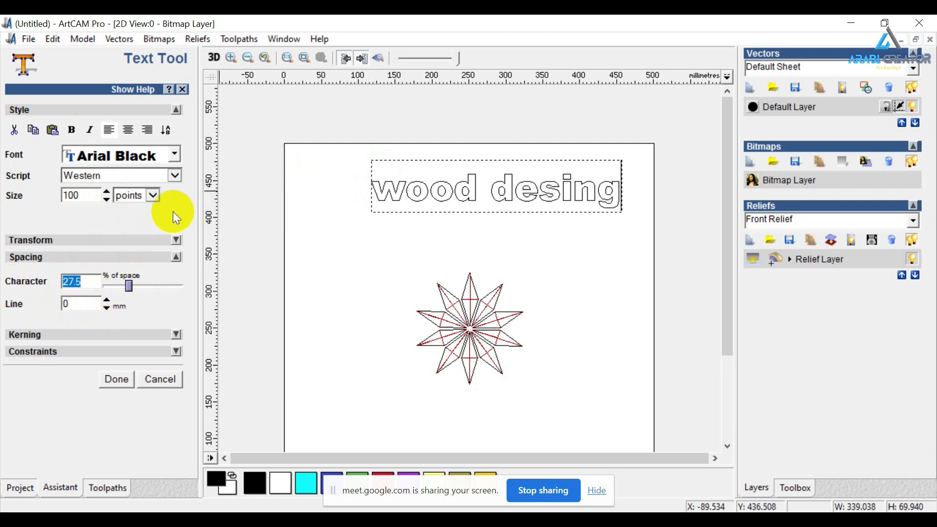
click(115, 380)
Nudge the 'wood desing' text slightly left above the star.
click(429, 222)
click(450, 195)
drag(466, 199, 456, 201)
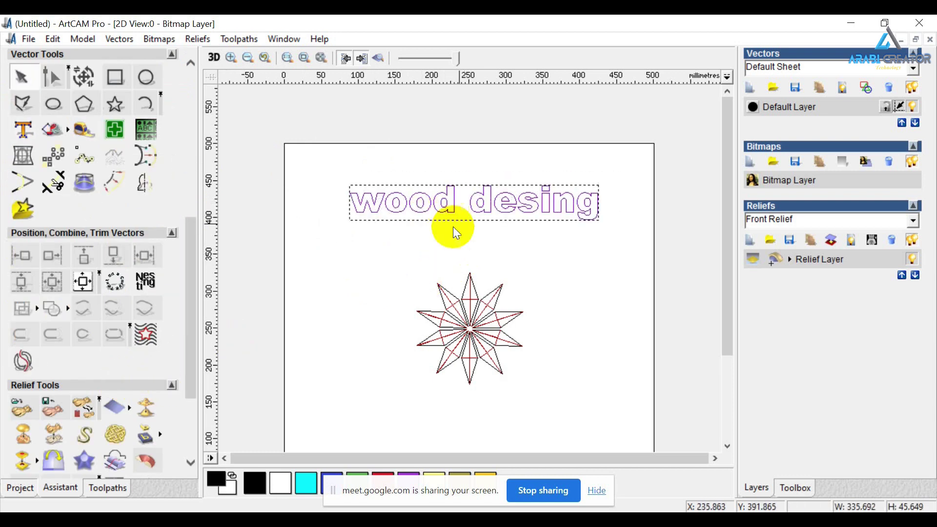
scroll(464, 203, up, 1)
scroll(492, 211, up, 2)
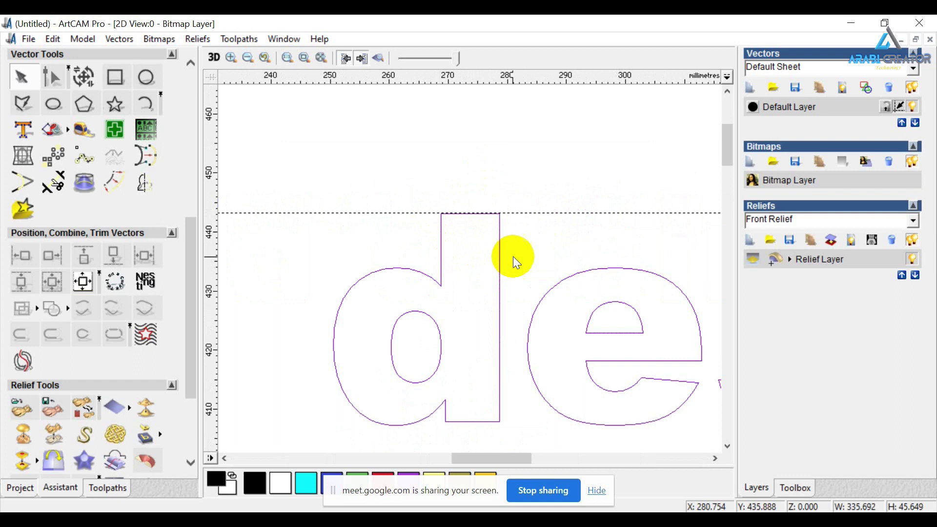
scroll(430, 318, down, 2)
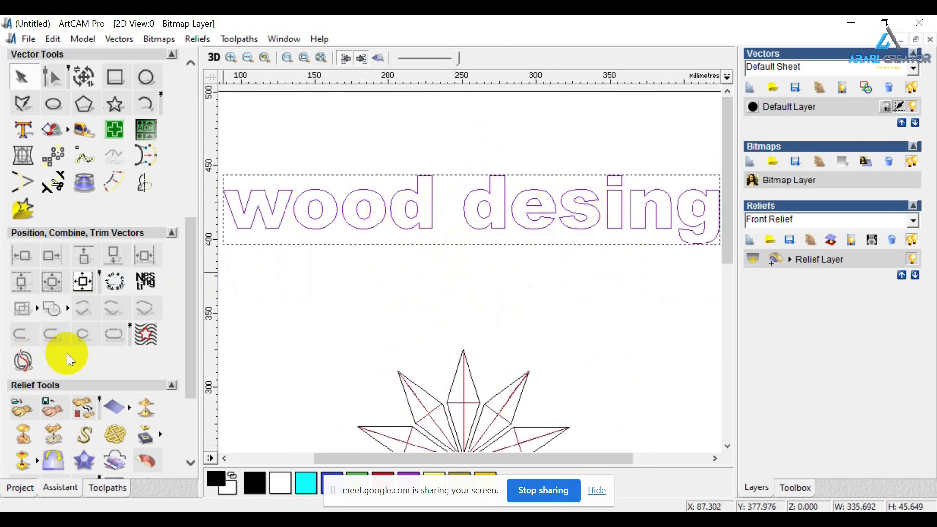
click(107, 486)
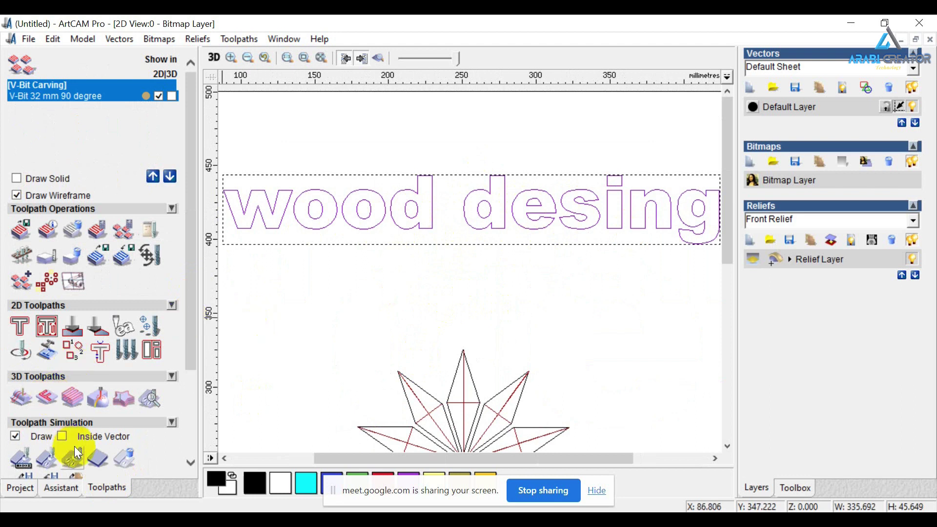
Target the V-Bit Carving toolpath at the 'wood desing' text and compute its centreline depth.
scroll(74, 446, down, 3)
scroll(66, 280, up, 3)
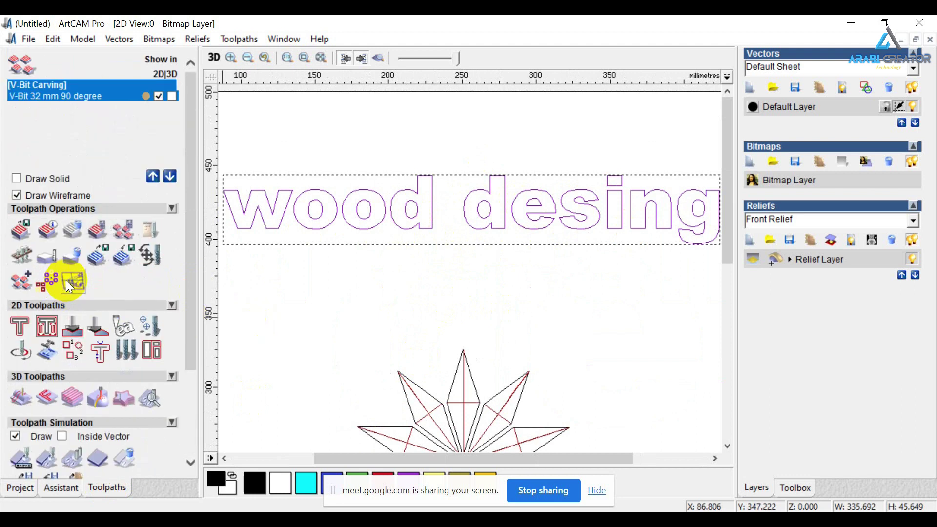
double_click(78, 91)
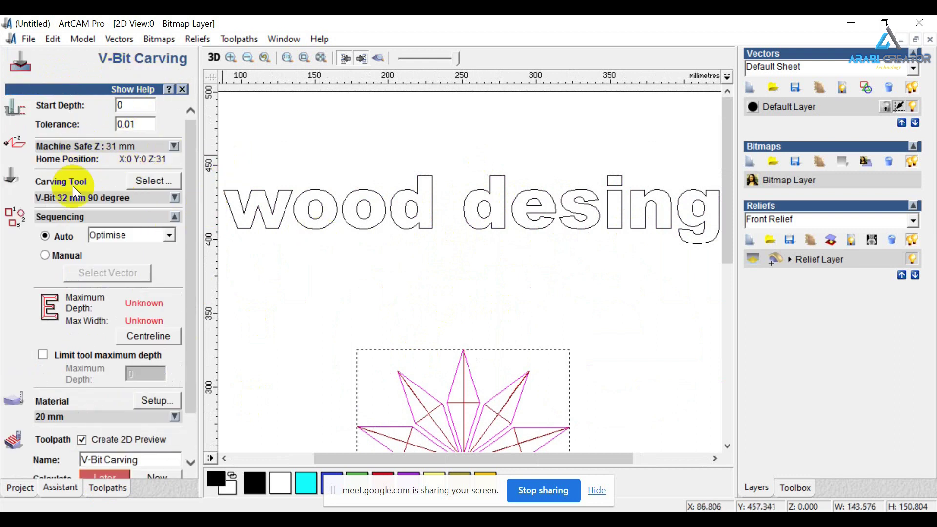
click(249, 227)
scroll(139, 237, down, 2)
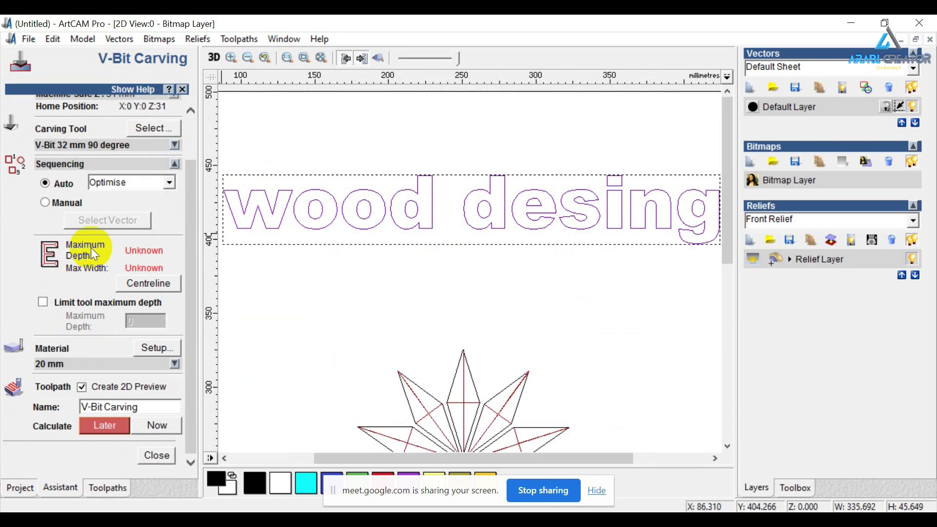
click(141, 286)
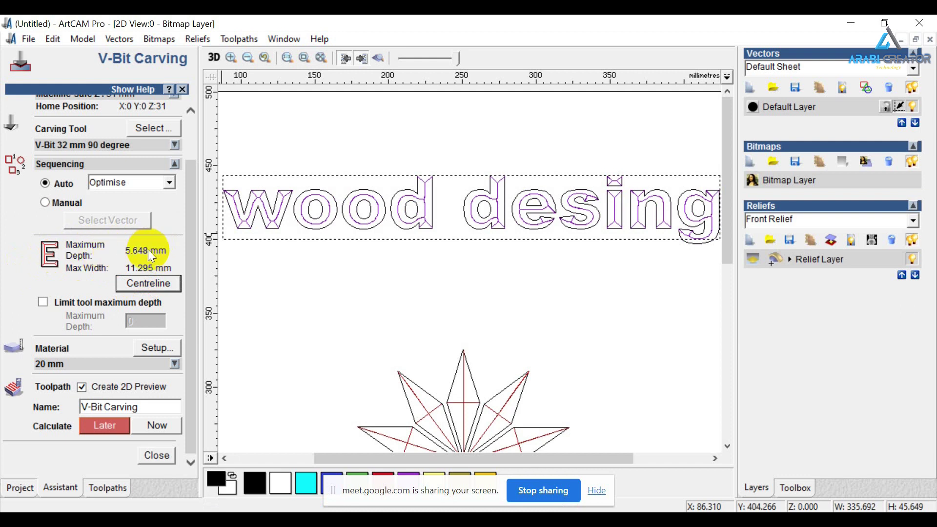
scroll(137, 254, up, 2)
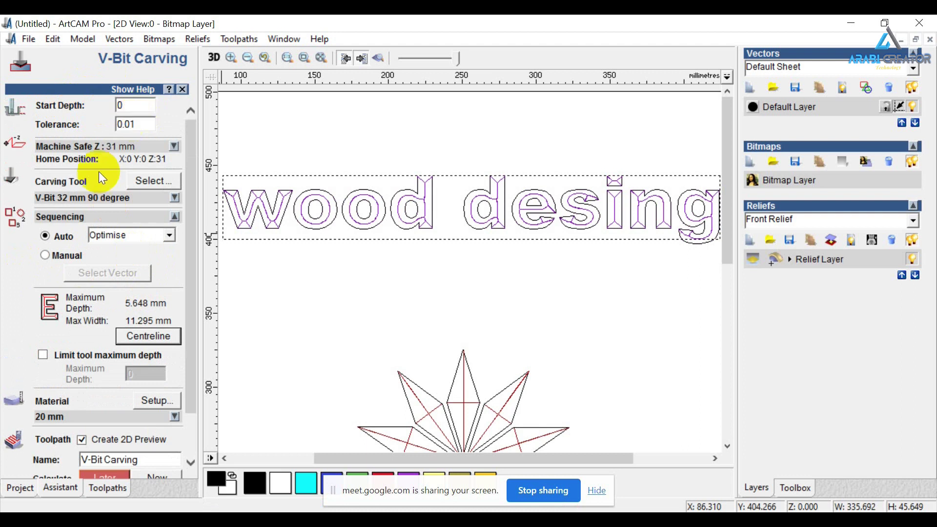
click(132, 197)
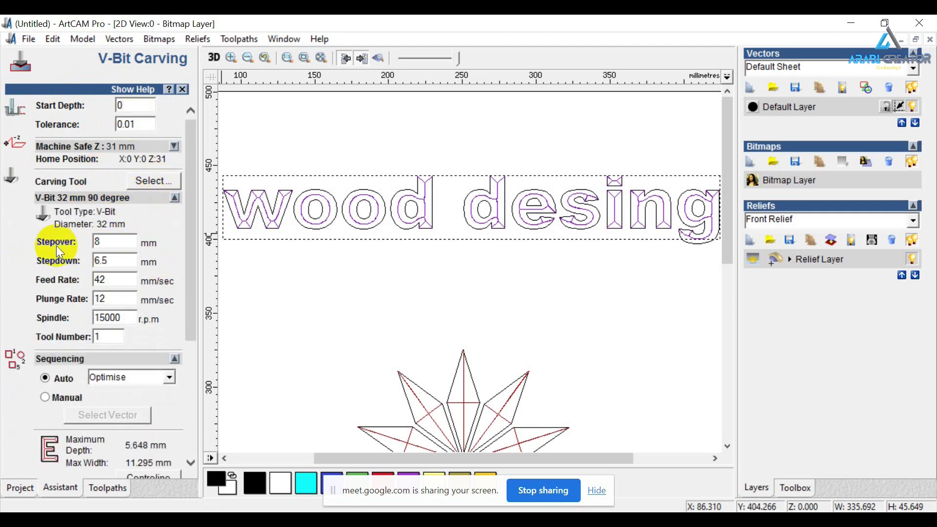
click(118, 194)
scroll(120, 305, down, 2)
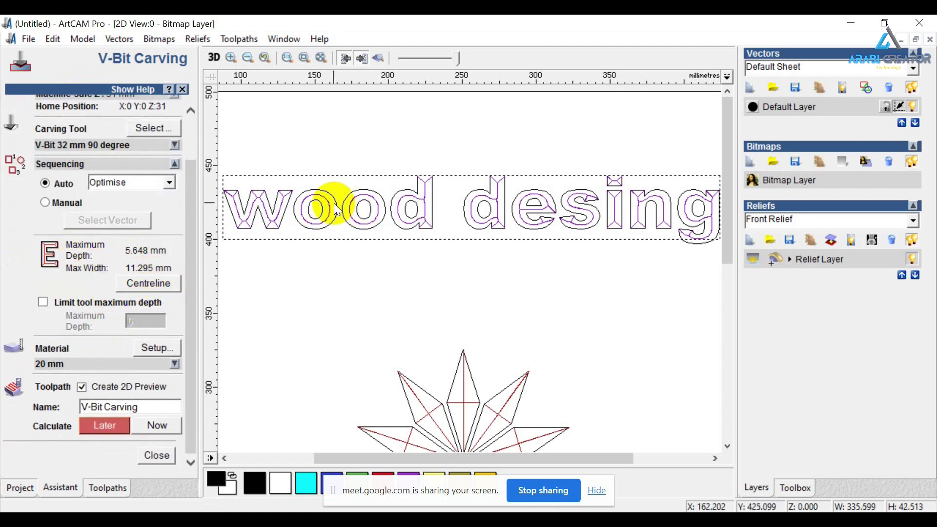
click(173, 285)
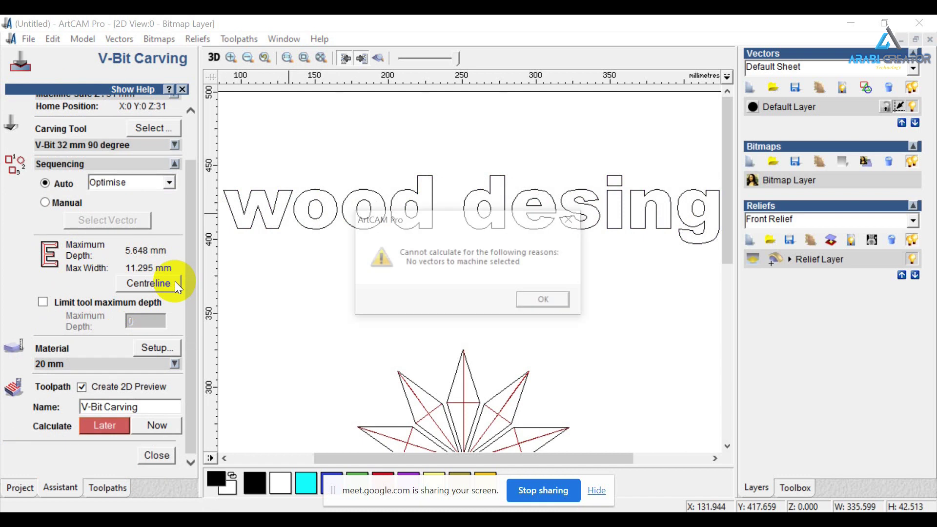
key(Return)
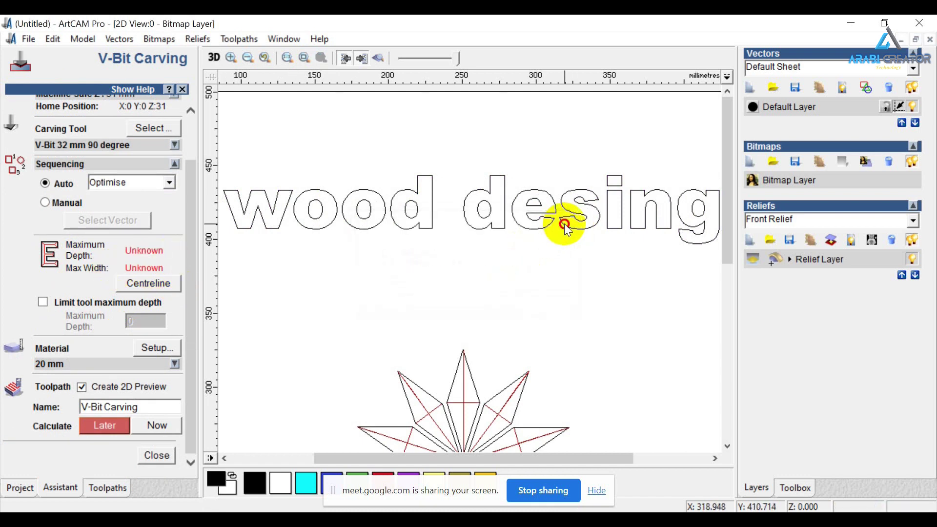
click(562, 222)
click(158, 283)
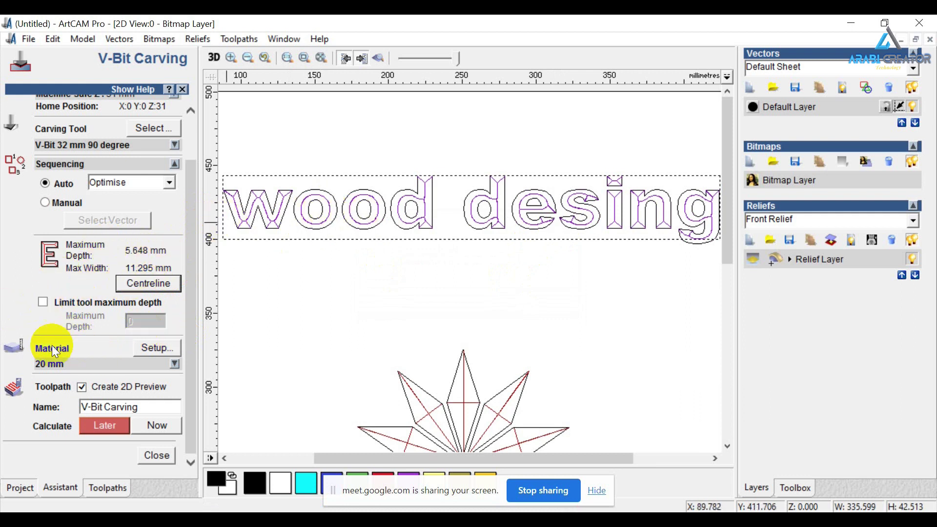
Confirm 20 mm material, reselect the lettering and calculate the V-bit toolpath.
click(157, 347)
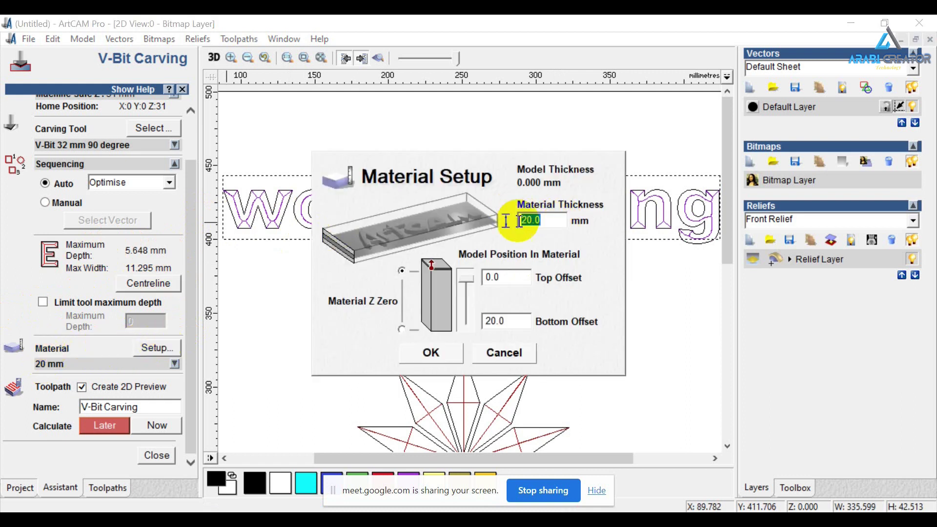
click(460, 358)
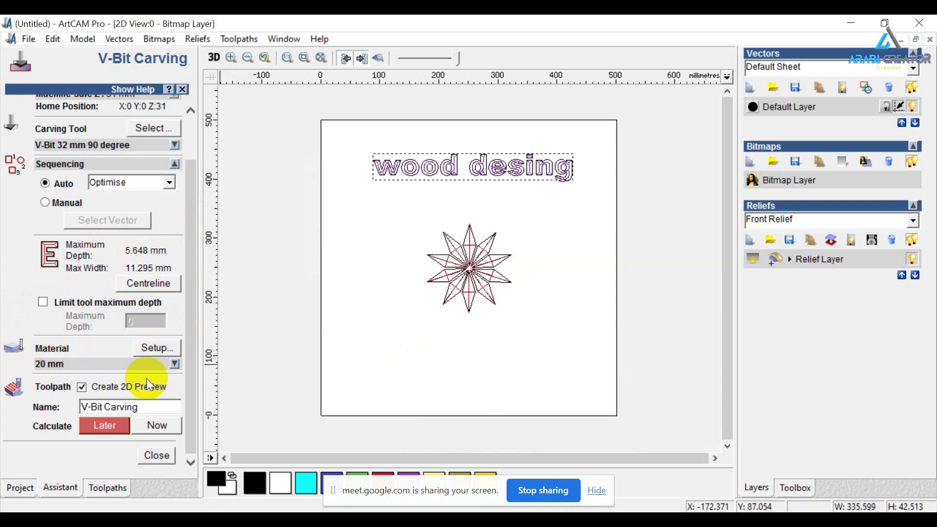
click(156, 422)
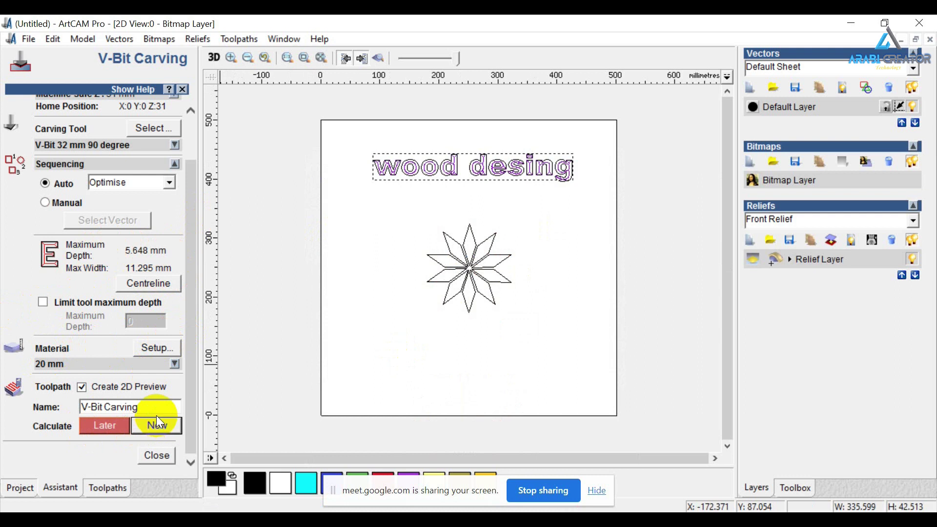
drag(355, 152, 578, 204)
drag(351, 128, 645, 210)
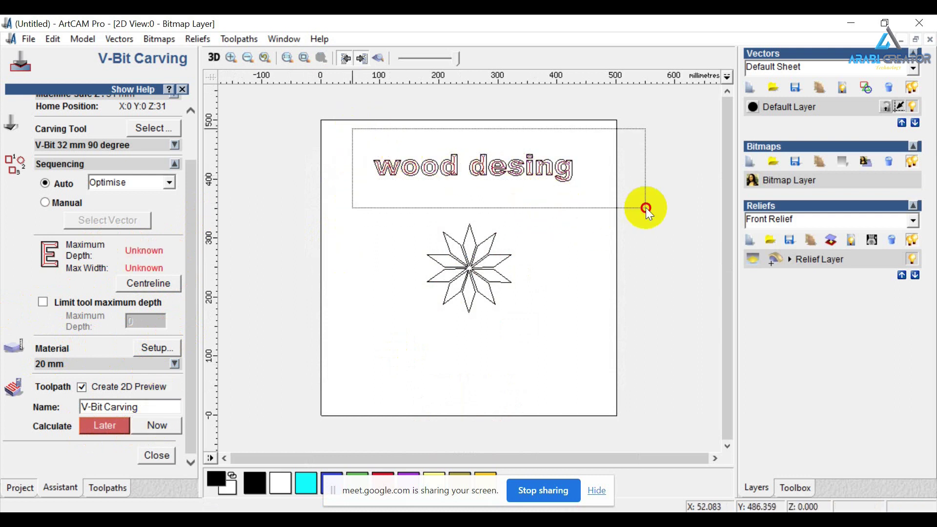
click(157, 426)
Simulate the lettering carving, inspect the raised letters in 3D, then return to 2D.
click(156, 455)
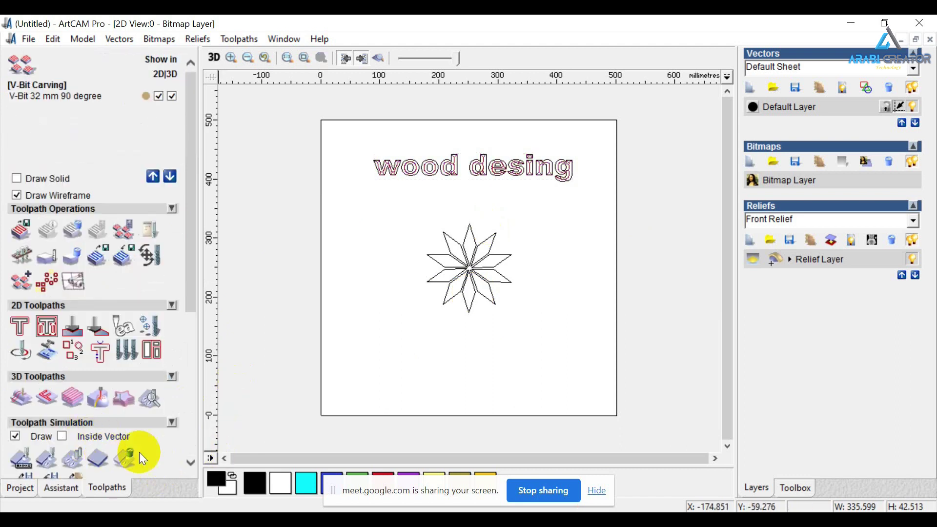
click(80, 455)
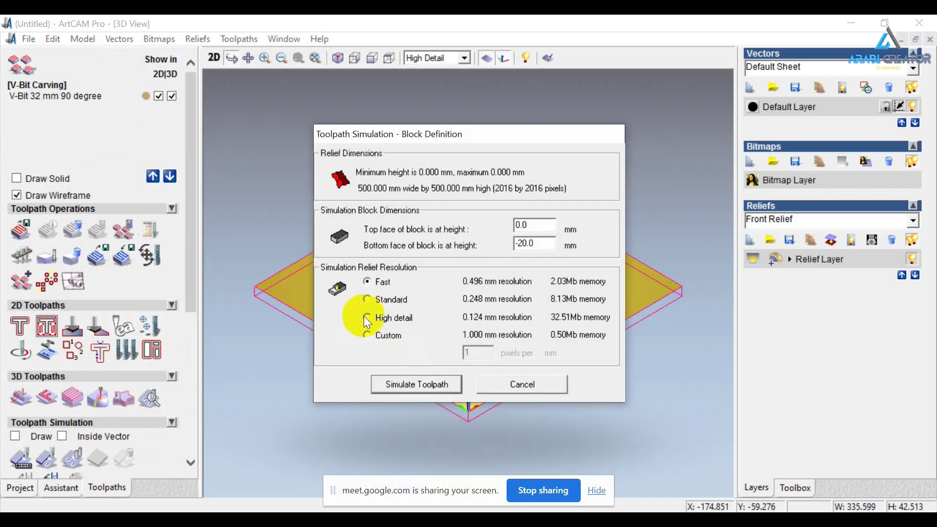
click(408, 384)
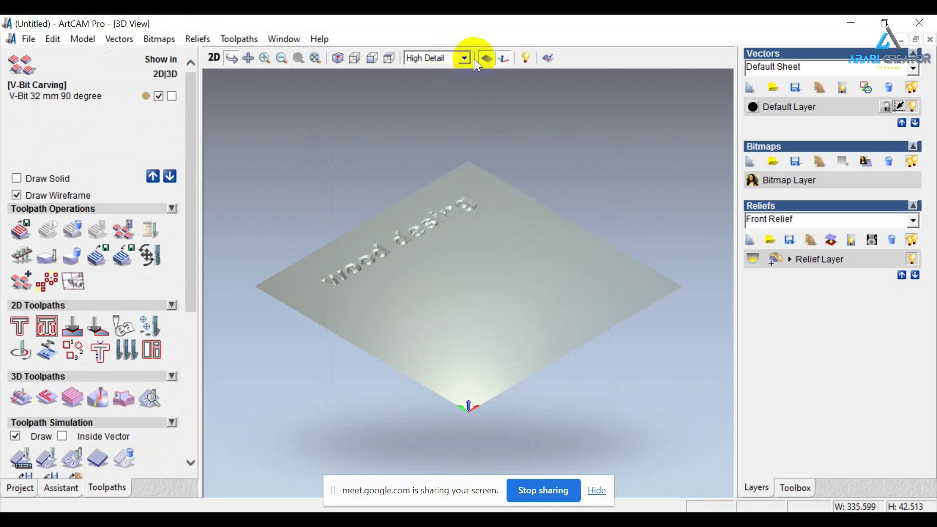
click(390, 58)
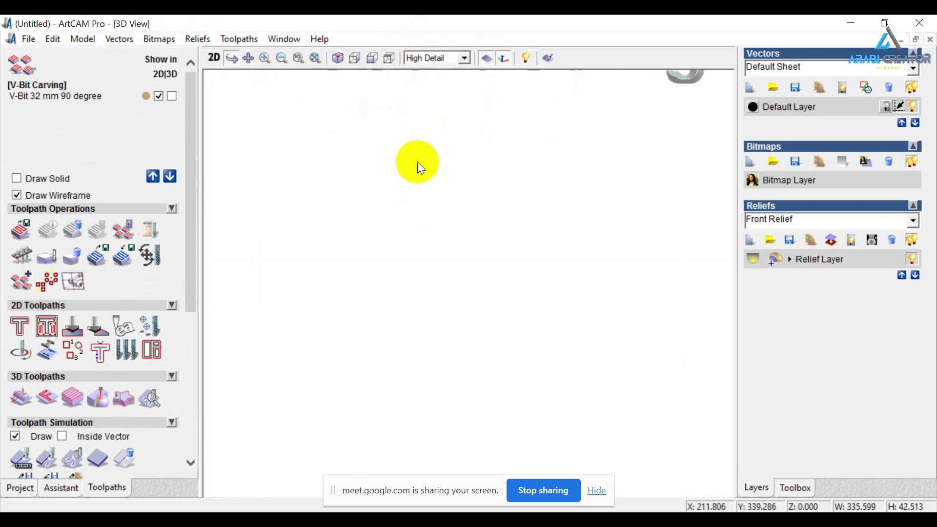
scroll(415, 147, up, 3)
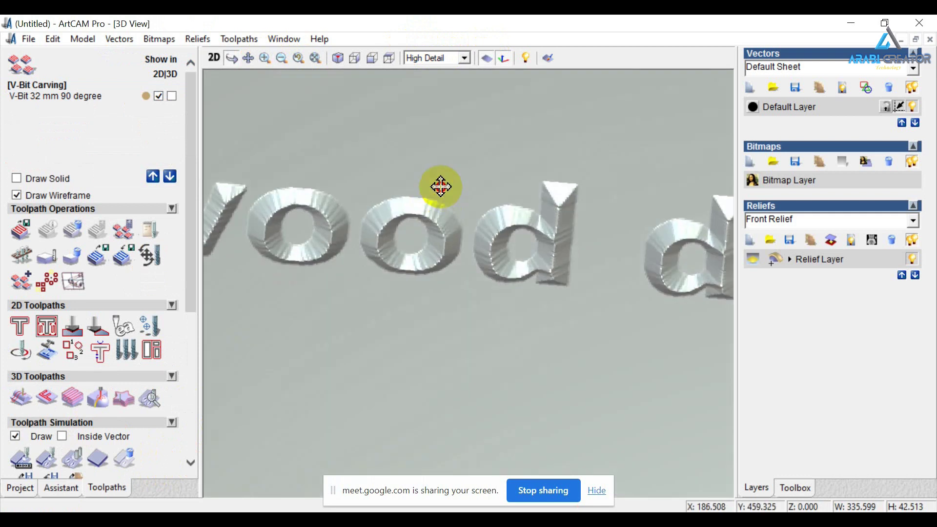
mouse_move(441, 186)
mouse_down()
mouse_move(445, 171)
mouse_move(453, 416)
mouse_move(449, 407)
mouse_up()
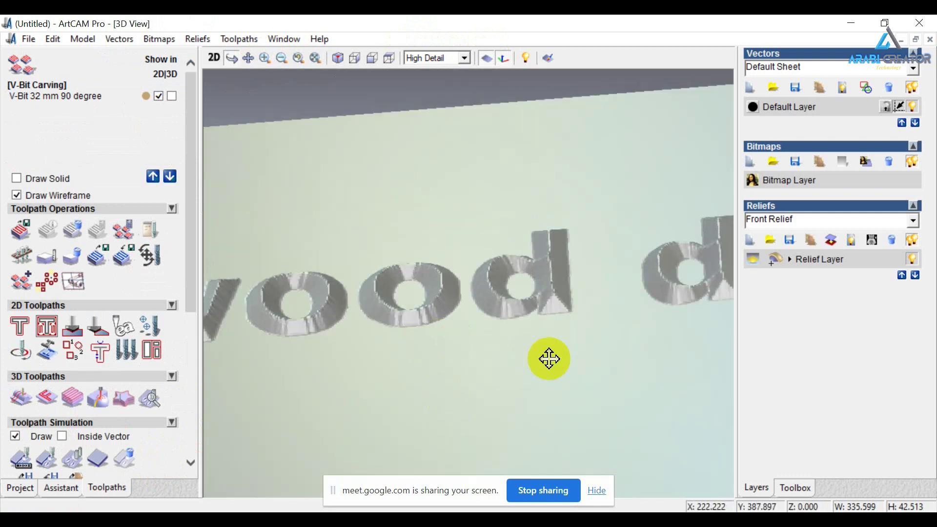
drag(548, 359, 590, 335)
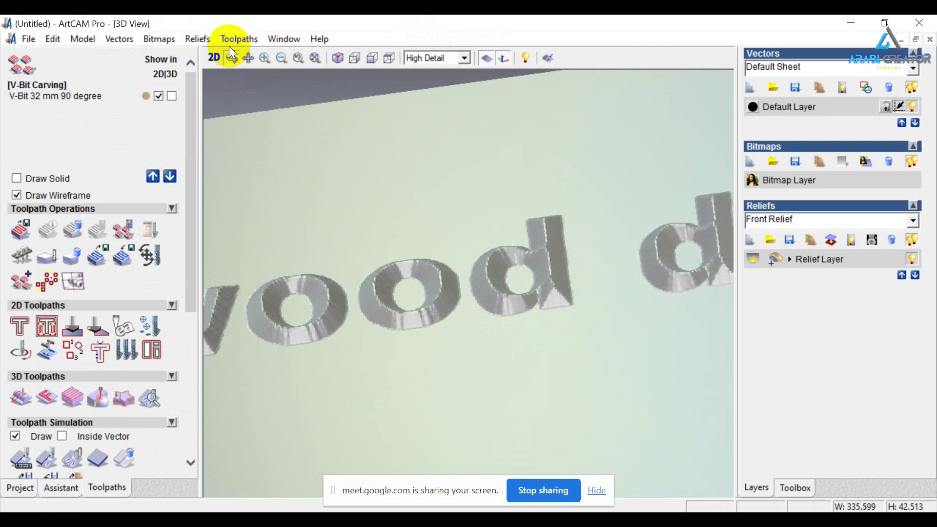
click(221, 57)
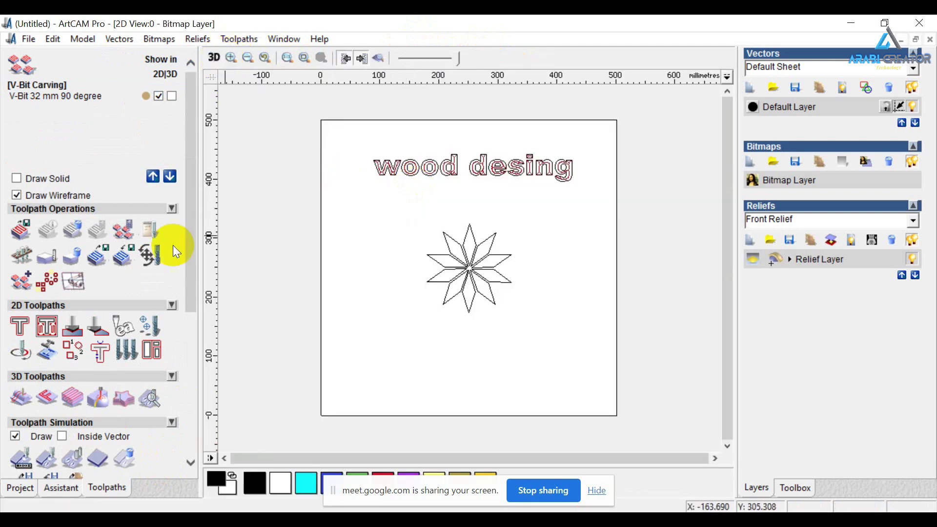
Hide the toolpath preview and draw a rectangle around the 'wood desing' text.
click(159, 96)
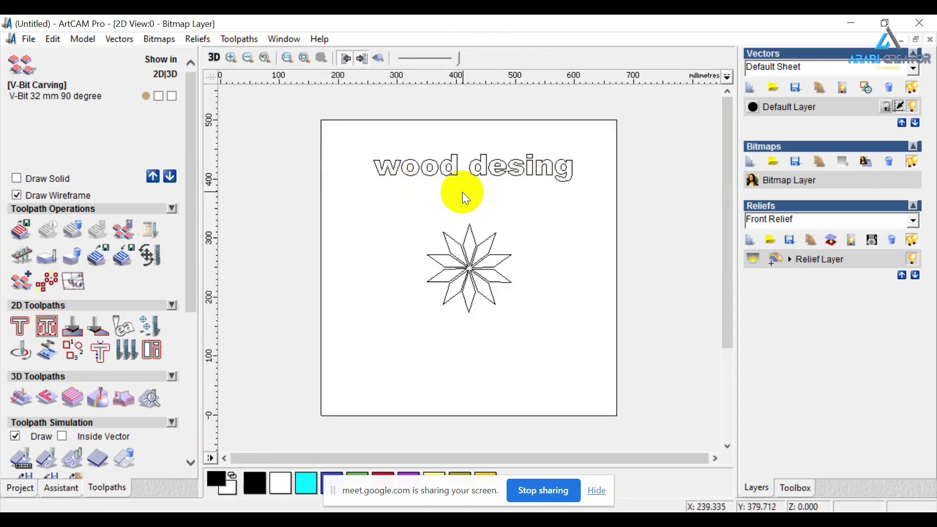
scroll(461, 192, up, 1)
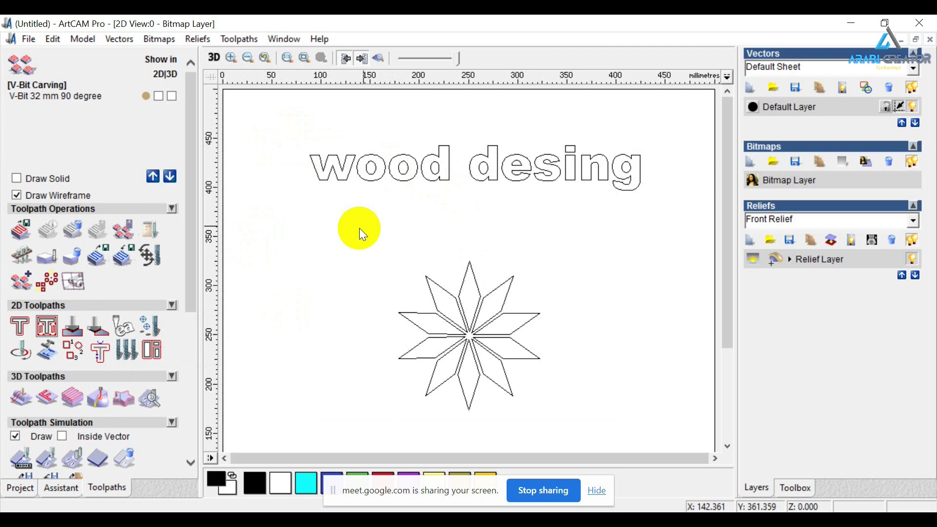
click(56, 486)
click(150, 104)
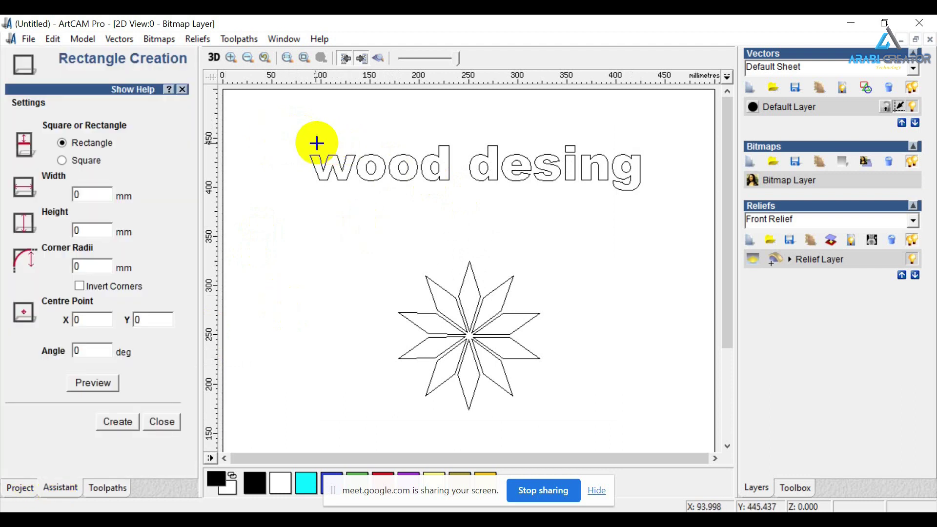
key(Escape)
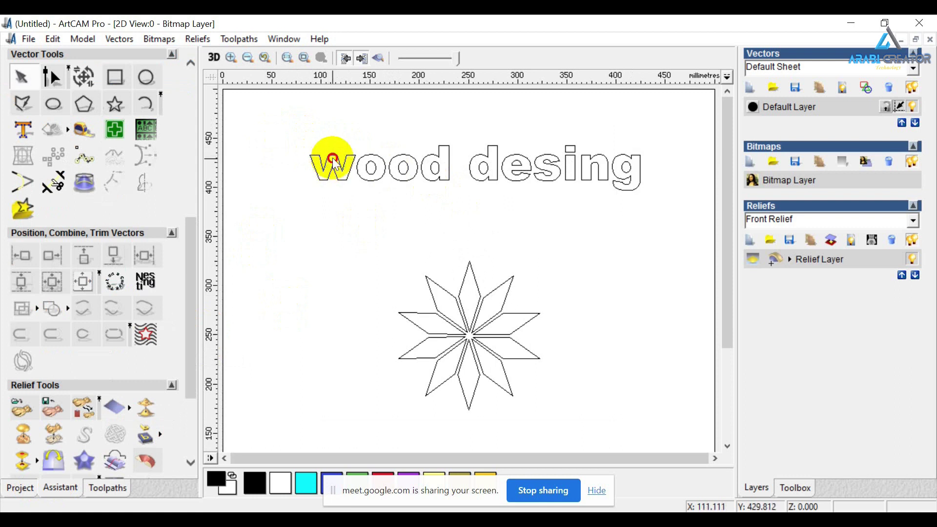
click(336, 163)
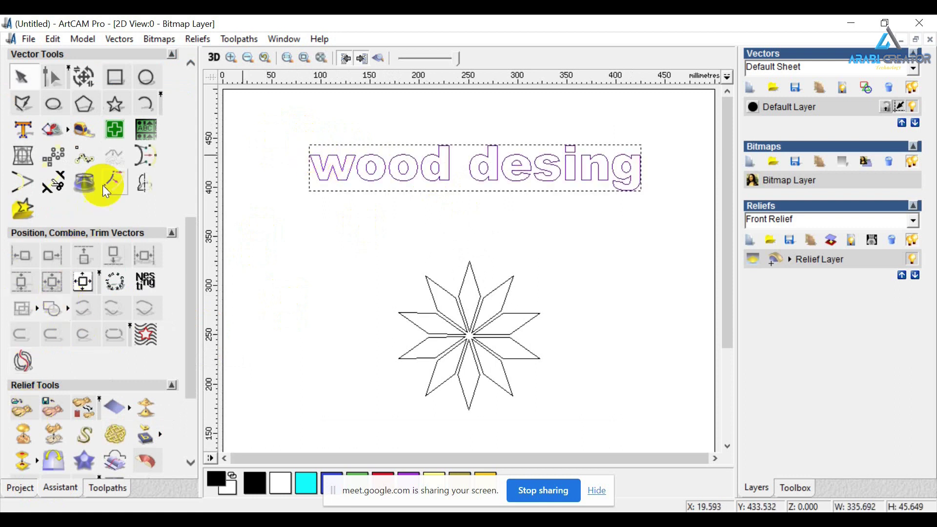
click(120, 87)
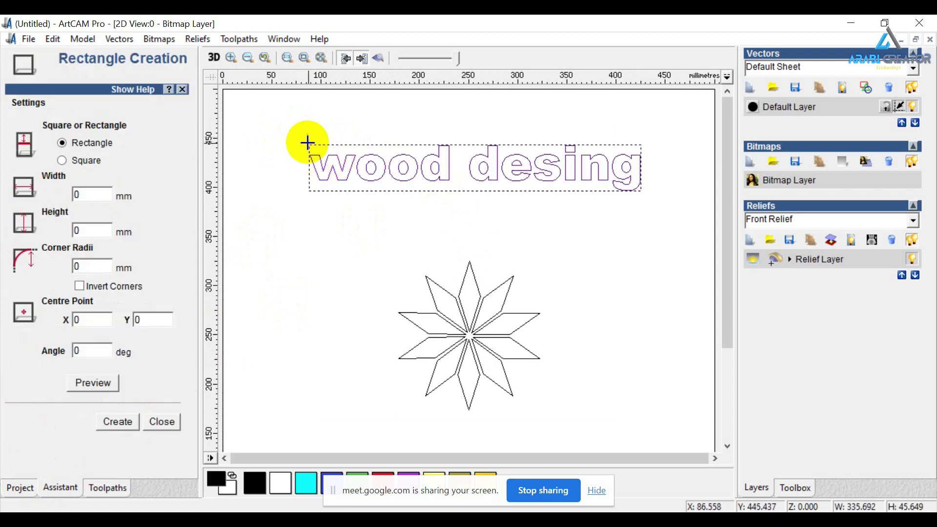
drag(309, 142, 651, 196)
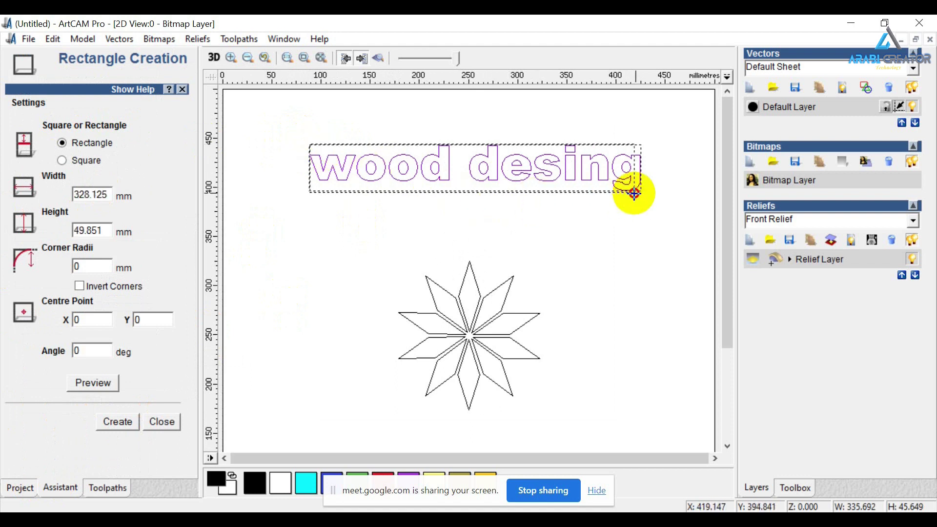
drag(651, 196, 654, 198)
key(Escape)
Centre the text inside the rectangle with Align Centre.
click(346, 166)
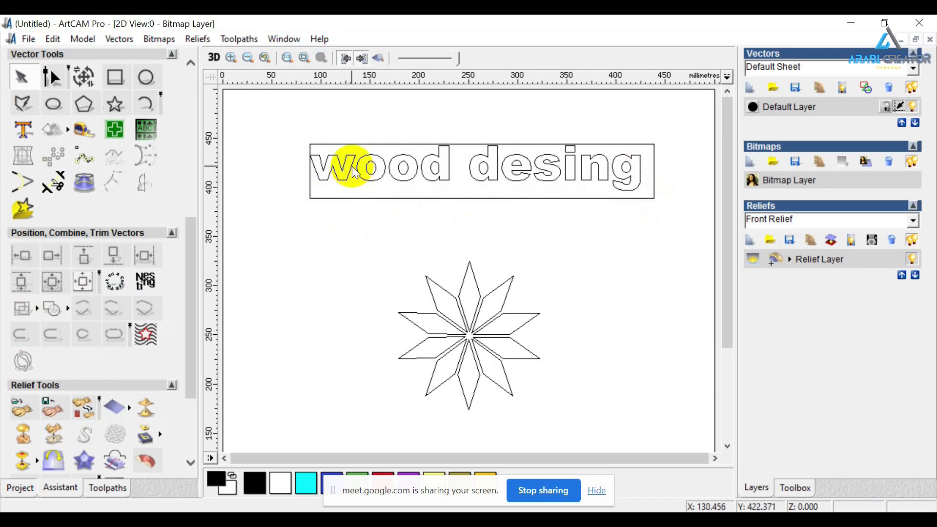
shift+click(323, 199)
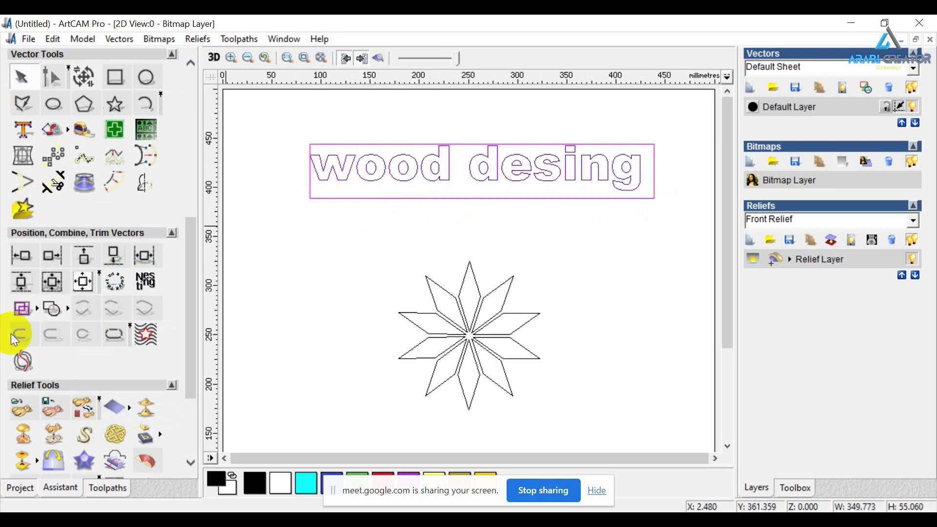
click(51, 282)
click(373, 255)
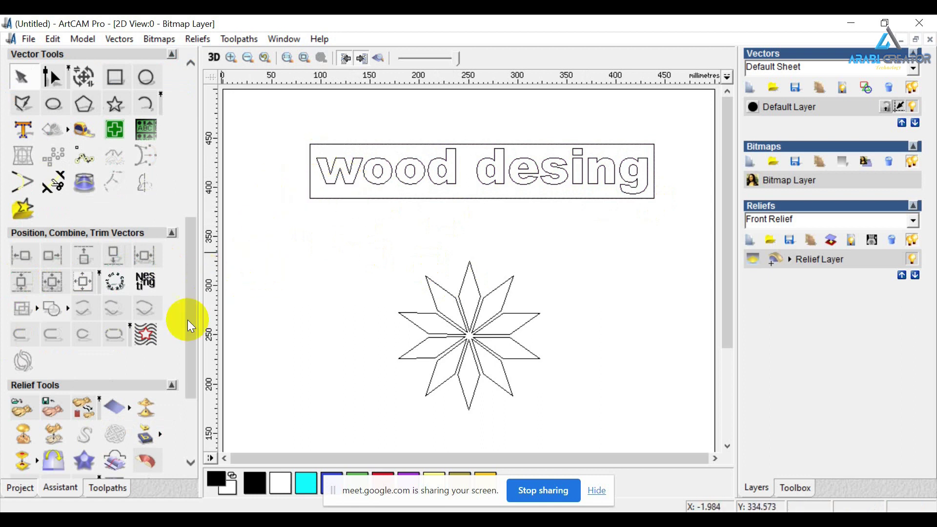
Recalculate V-Bit Carving on text and rectangle: 12.722 mm max depth, 25.443 mm width.
click(101, 488)
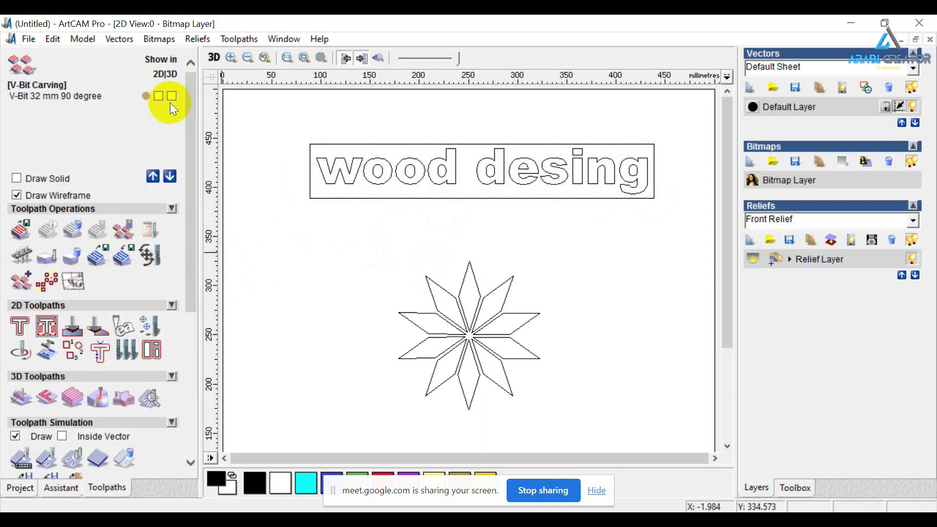
double_click(89, 96)
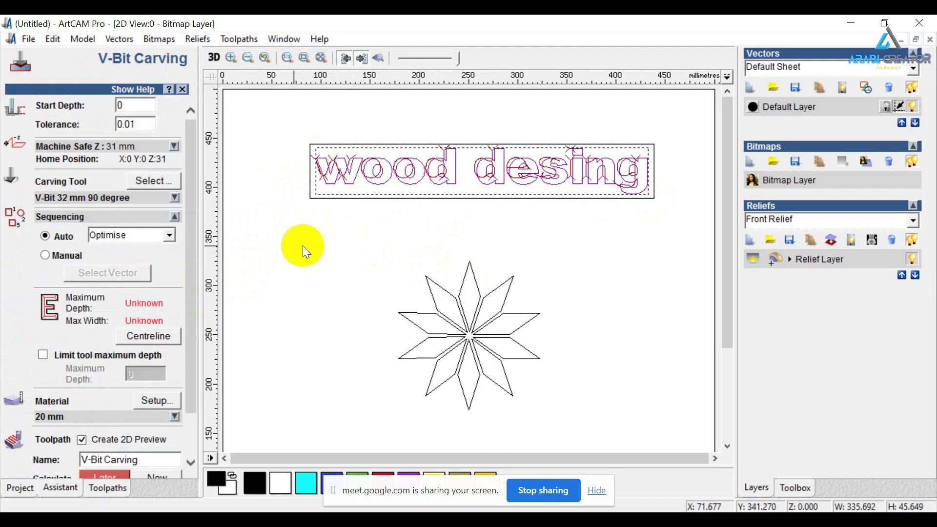
scroll(297, 173, up, 1)
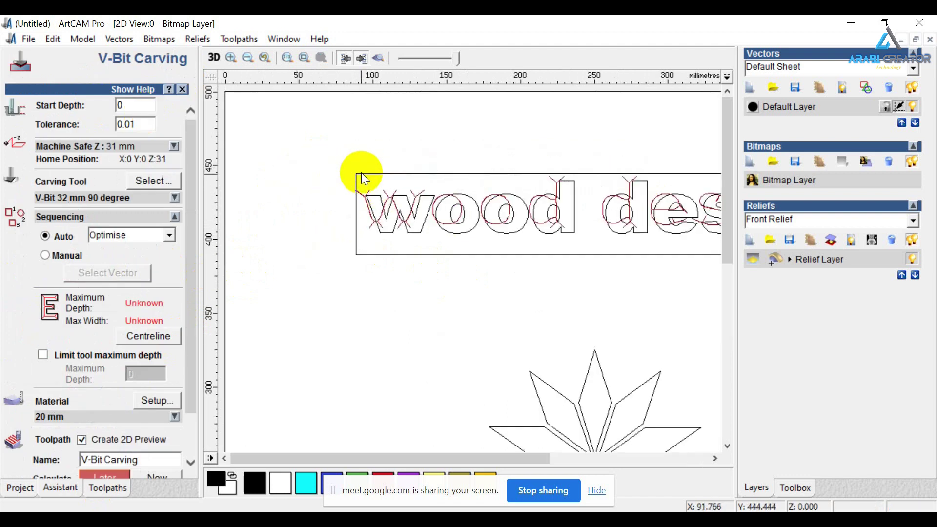
click(362, 174)
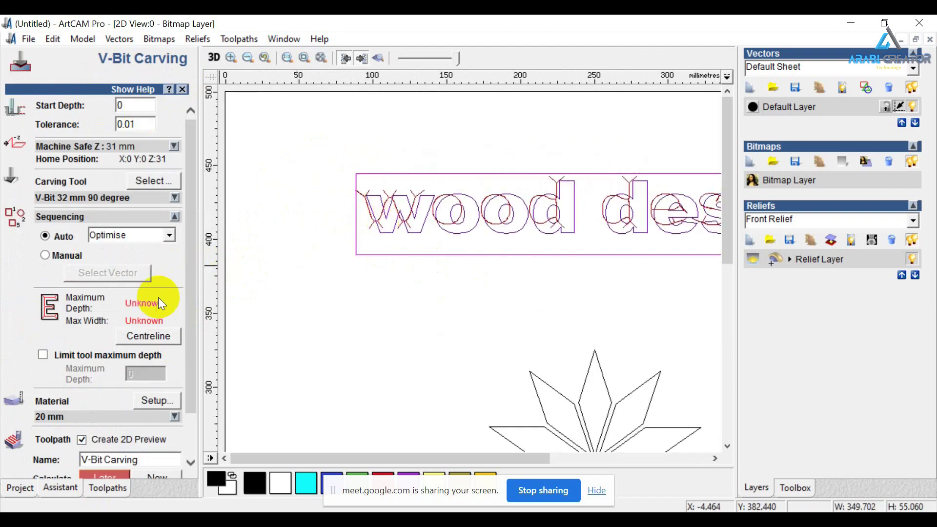
scroll(161, 303, down, 1)
click(149, 281)
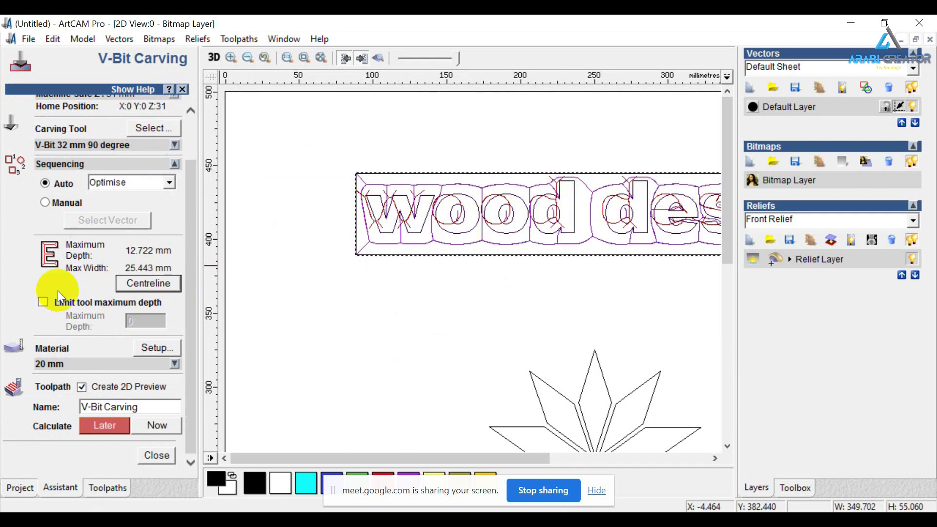
scroll(353, 291, down, 2)
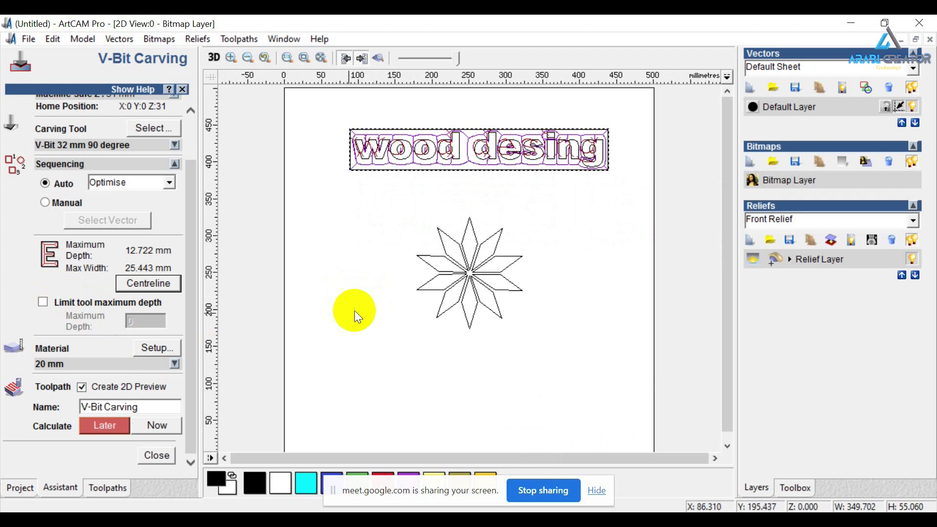
drag(327, 116, 718, 230)
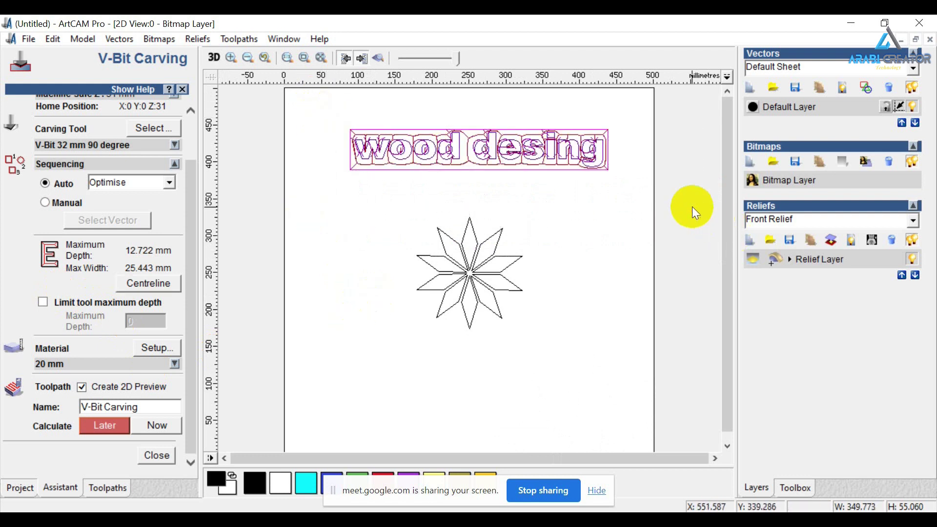
click(145, 426)
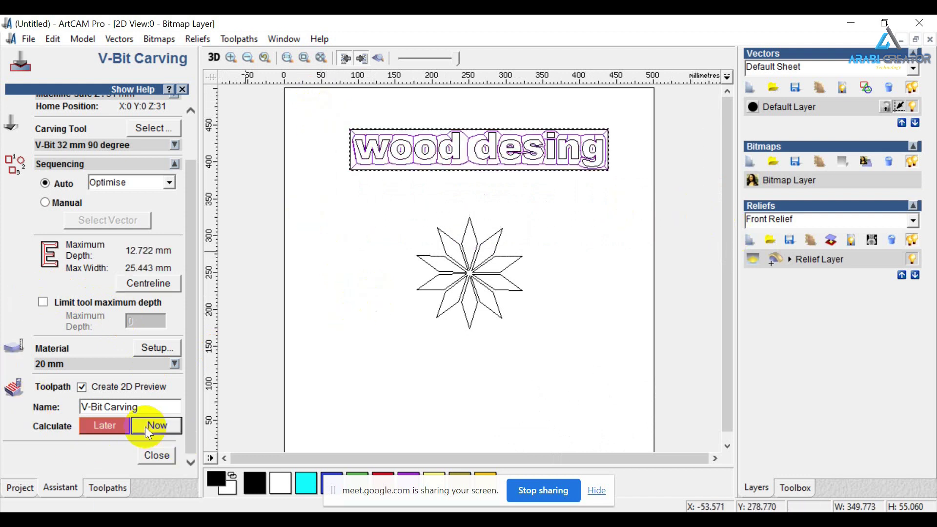
click(156, 454)
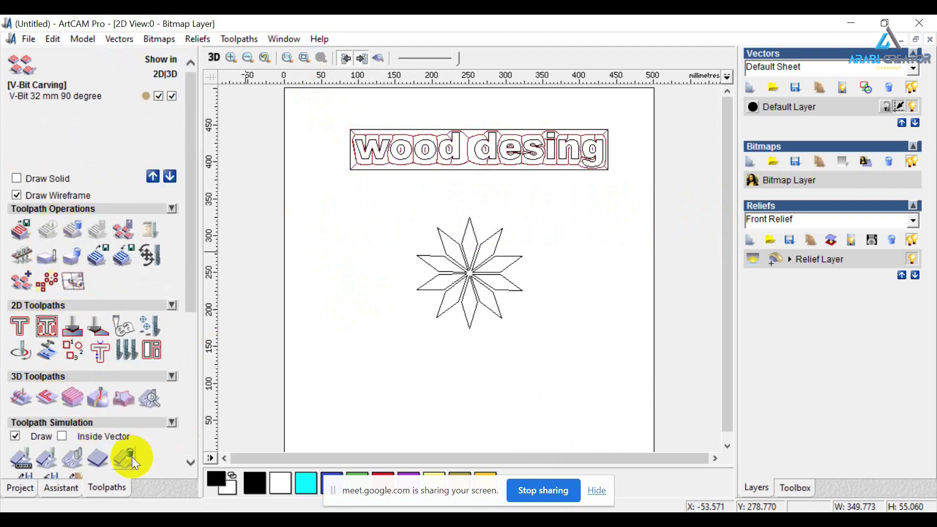
Run the V-bit toolpath simulation on the block and orbit to inspect the raised 'wood desing' lettering.
click(80, 455)
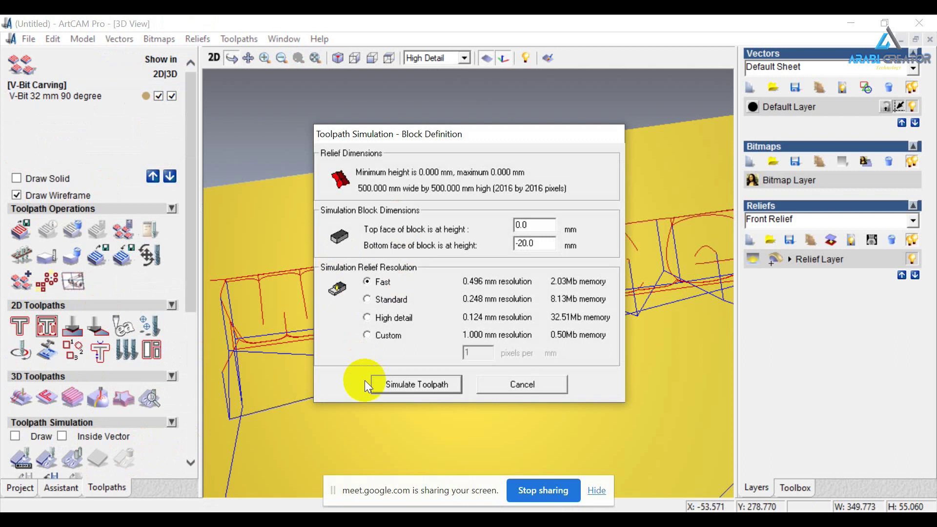
click(386, 384)
mouse_move(391, 295)
mouse_down()
mouse_move(385, 245)
mouse_move(403, 203)
mouse_up()
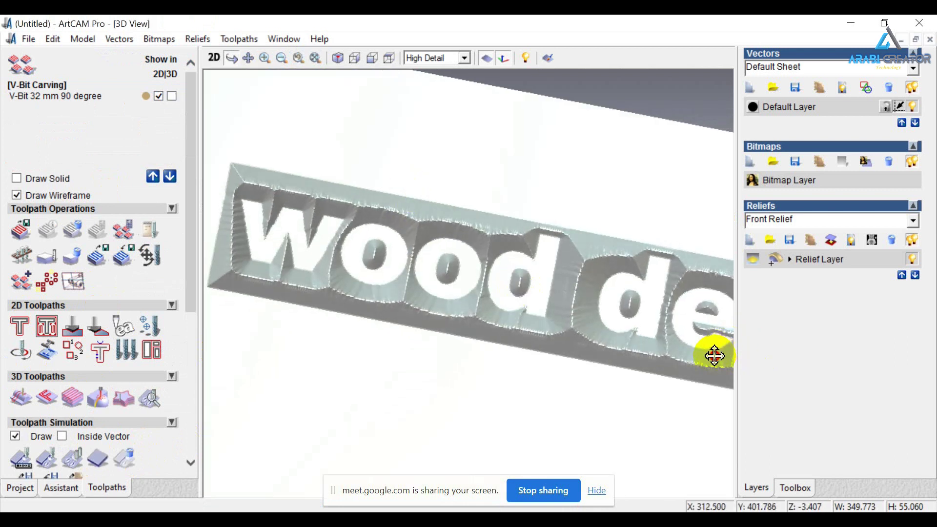
drag(715, 356, 717, 291)
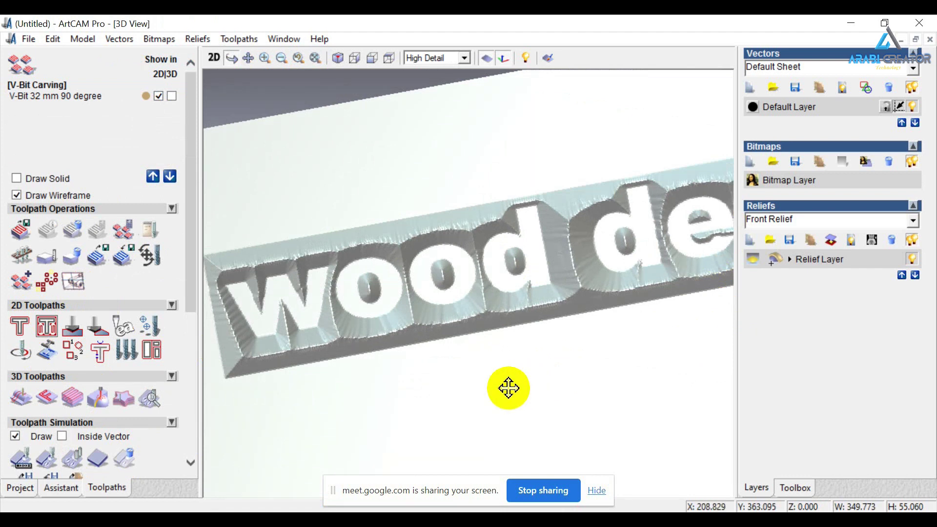
drag(456, 389, 449, 335)
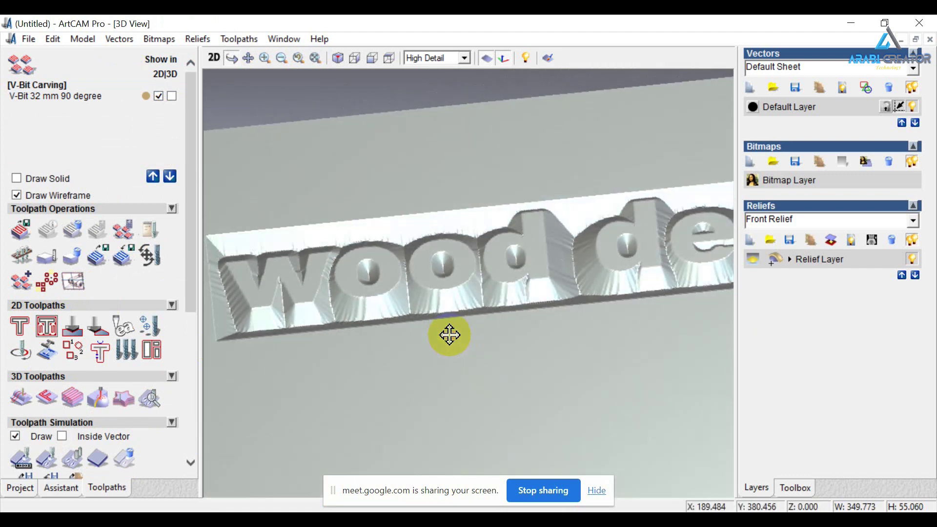
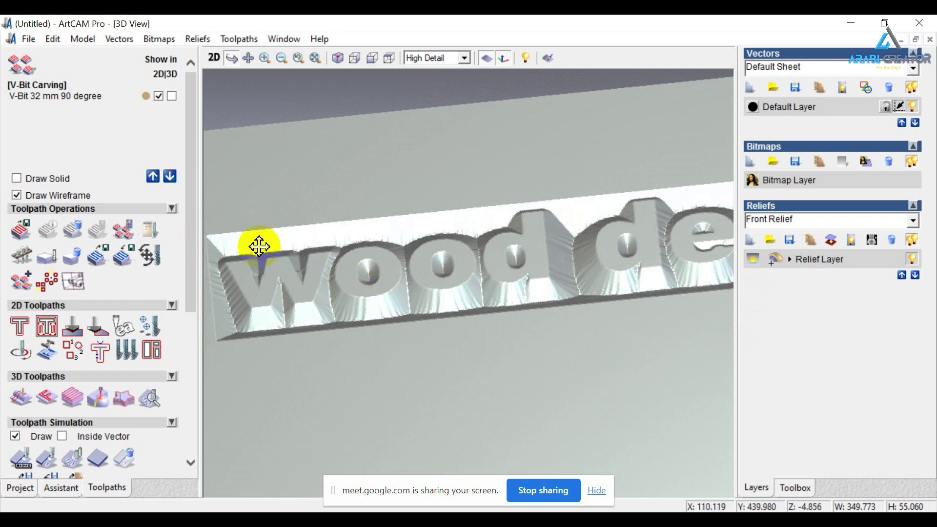
Orbit the 3D carving of the 'wood de' lettering to a more top-down view.
drag(439, 255, 501, 360)
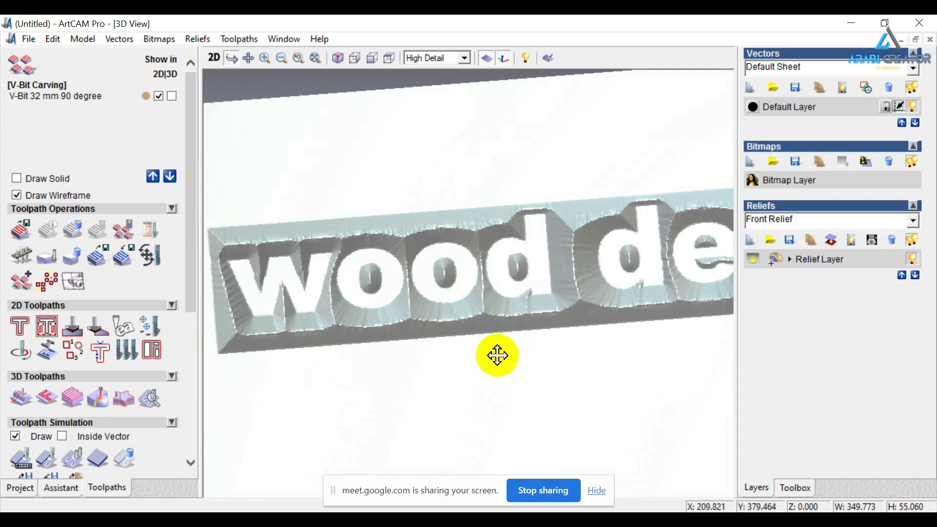
Back in 2D, hide the V-bit toolpath and delete the rectangle framing the text.
click(214, 56)
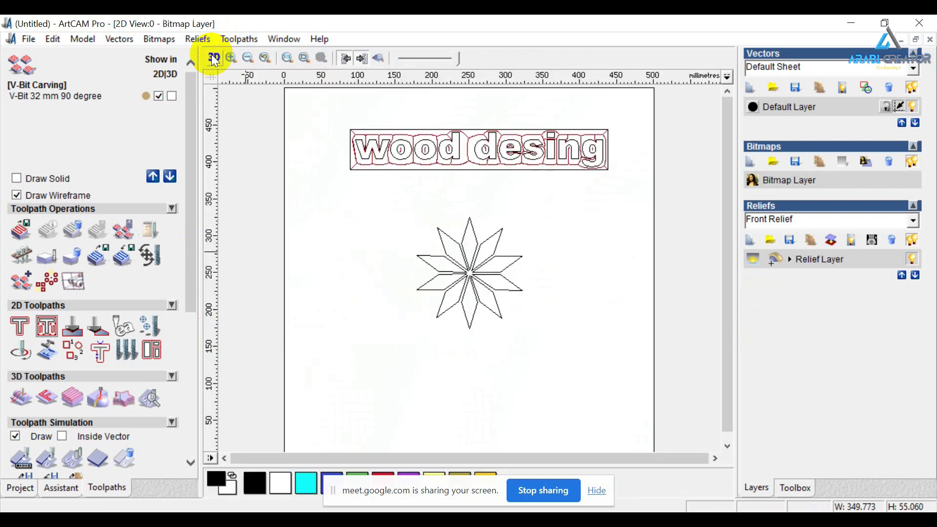
click(159, 95)
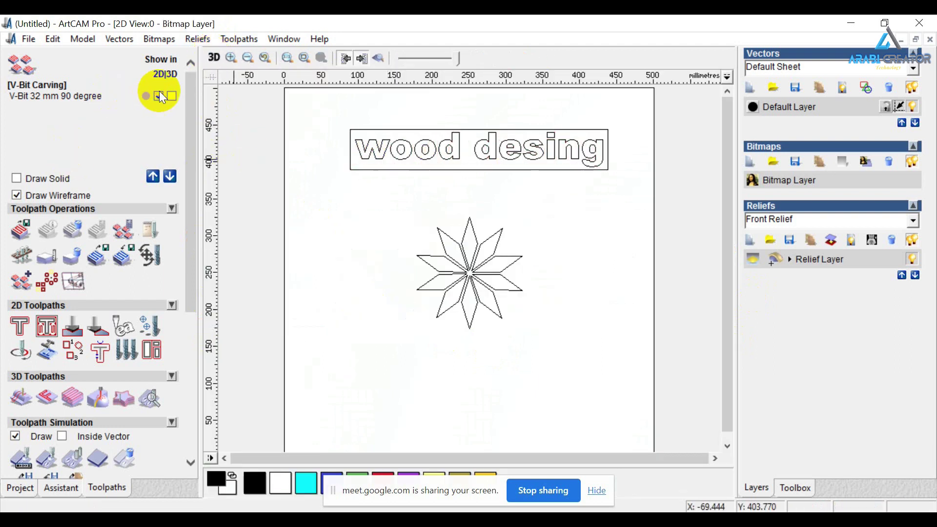
click(406, 171)
right_click(406, 171)
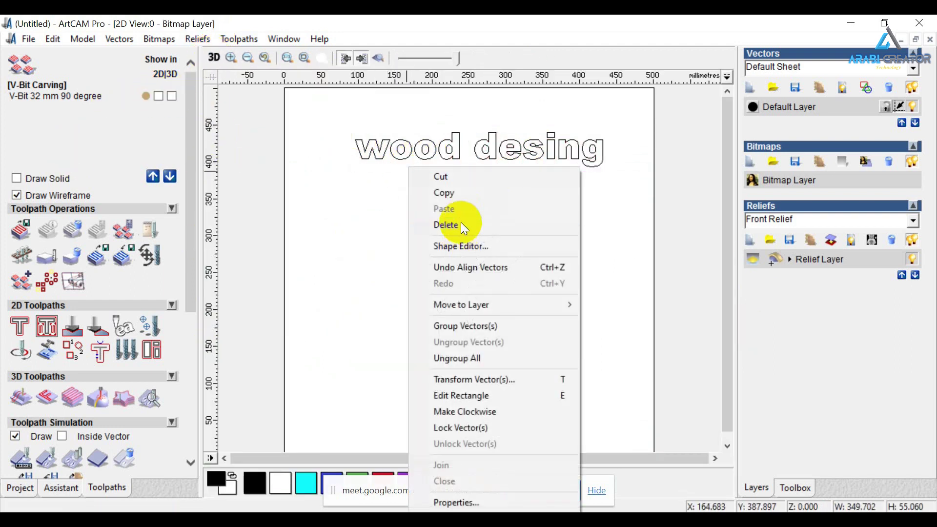
click(461, 221)
Select the 'wood desing' text outlines and bring up the vector editing tools.
click(160, 119)
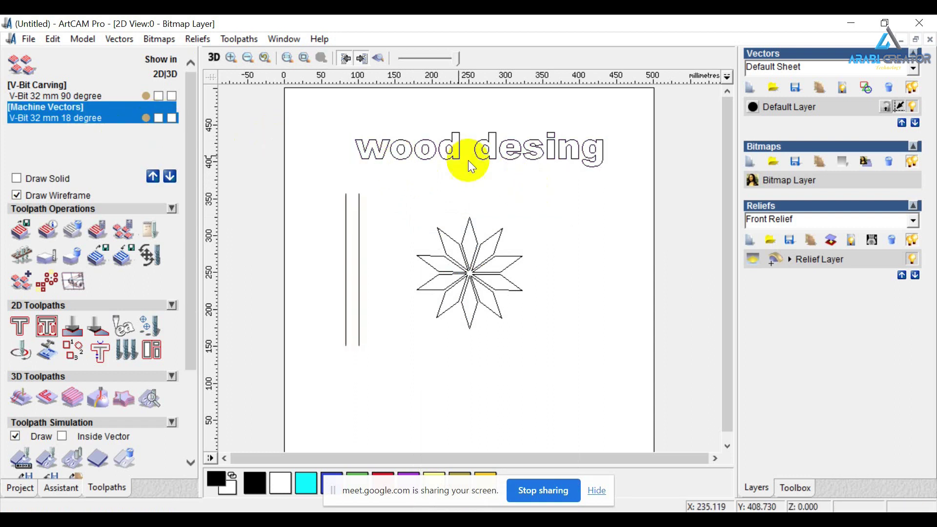
click(428, 156)
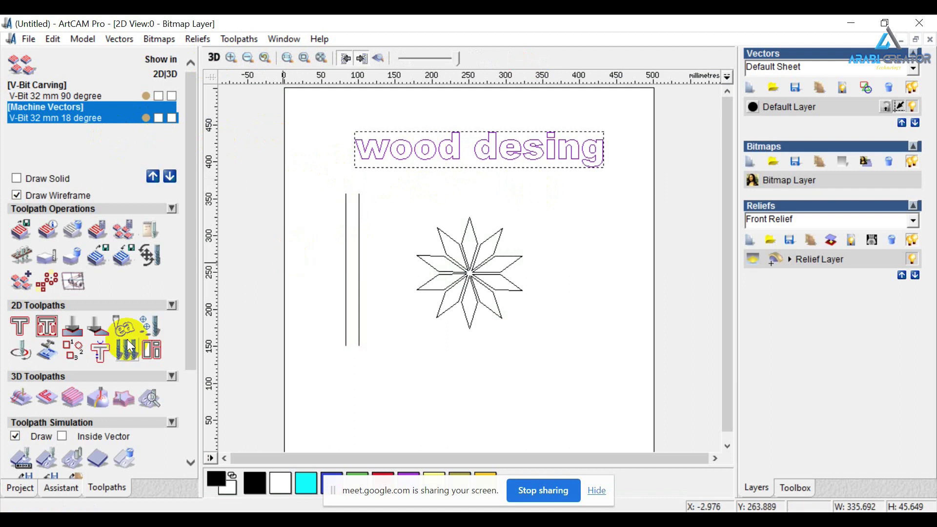
click(68, 487)
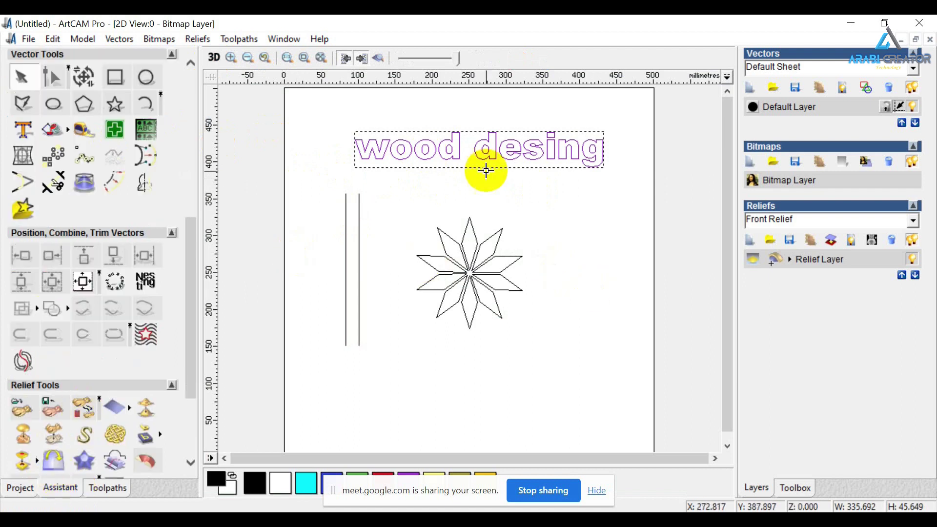
scroll(451, 169, up, 2)
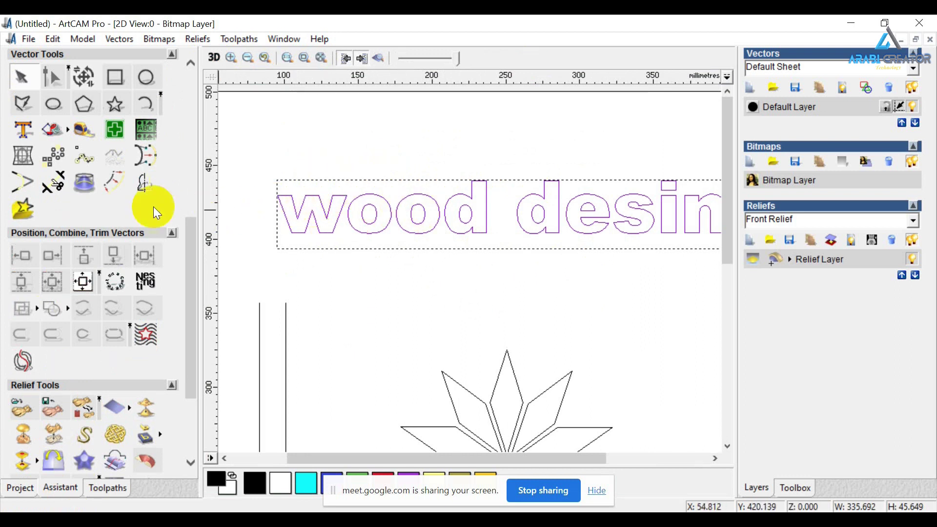
Offset the 'wood desing' text 8 mm outwards with sharp corners.
click(115, 186)
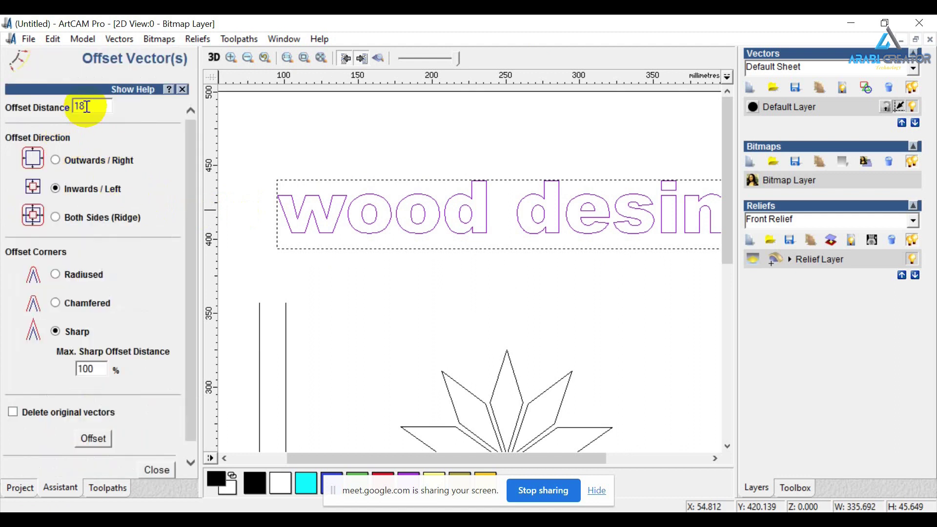
drag(87, 106, 3, 112)
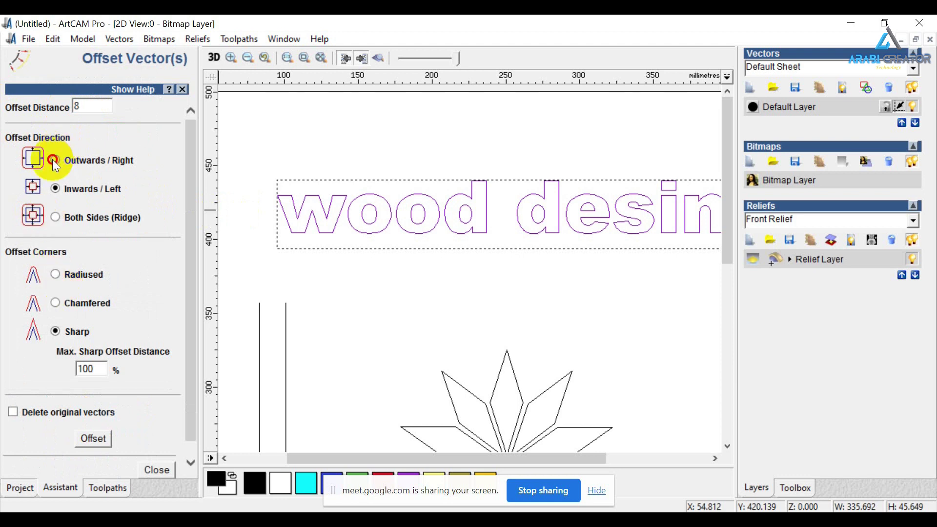
click(82, 437)
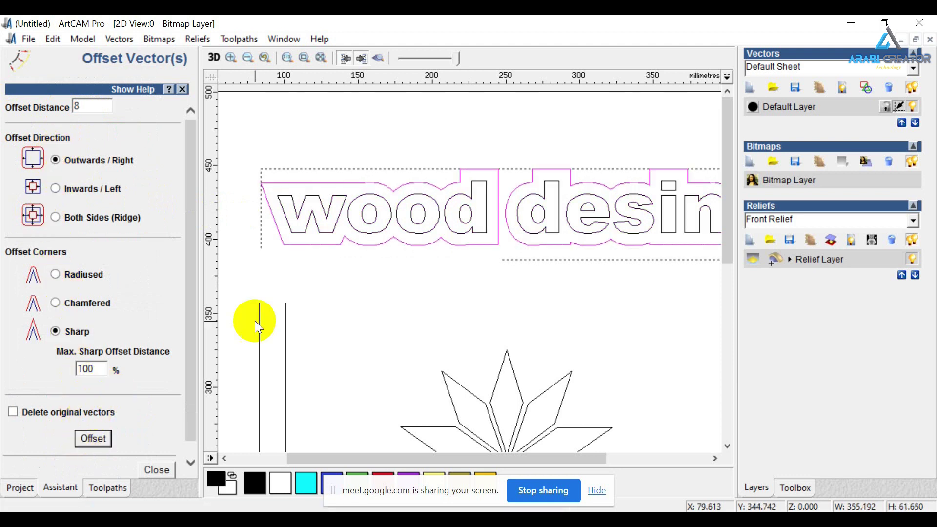
Select the new 'wood' and 'desing' offset outlines, close the offset tool, and deselect.
scroll(561, 249, down, 3)
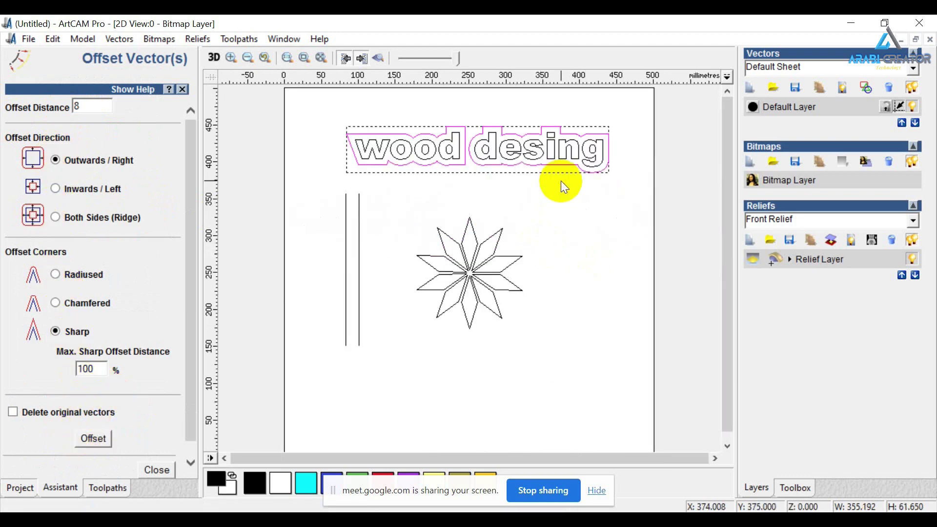
click(560, 180)
scroll(537, 173, up, 3)
click(428, 191)
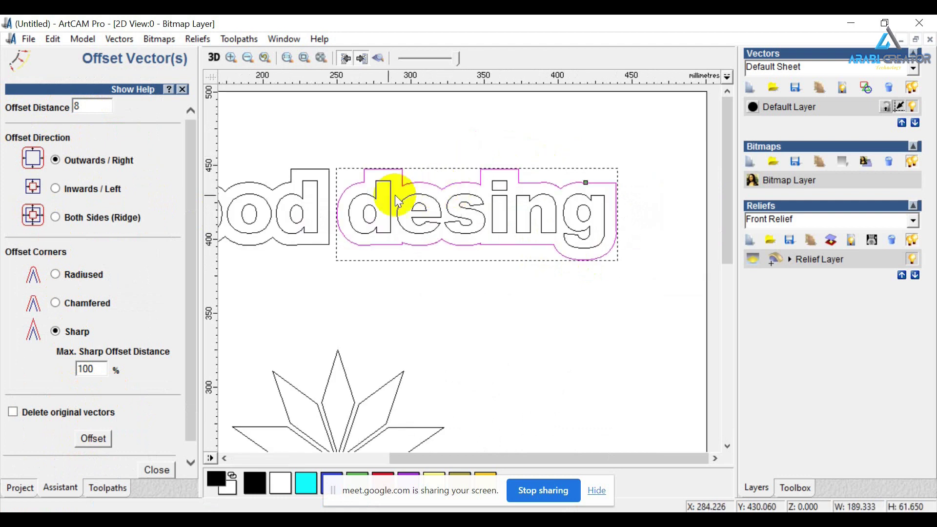
shift+click(328, 172)
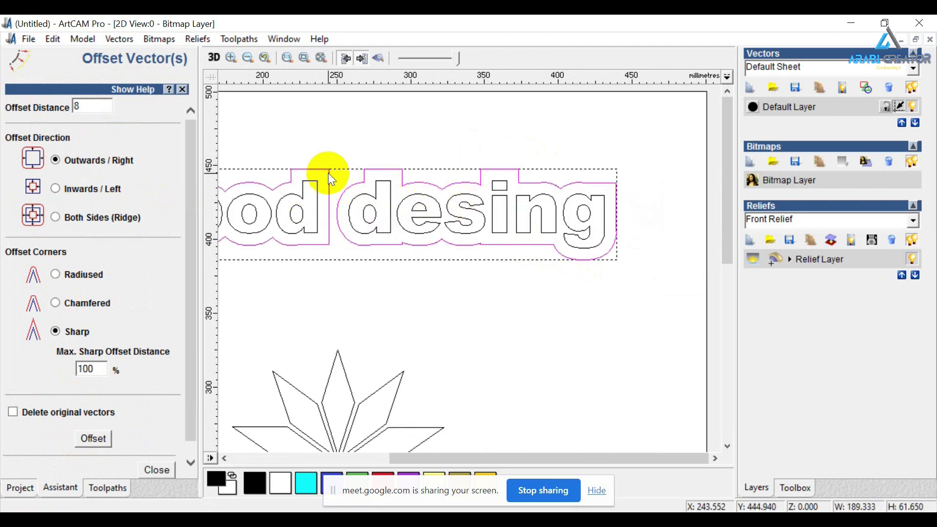
scroll(449, 240, down, 3)
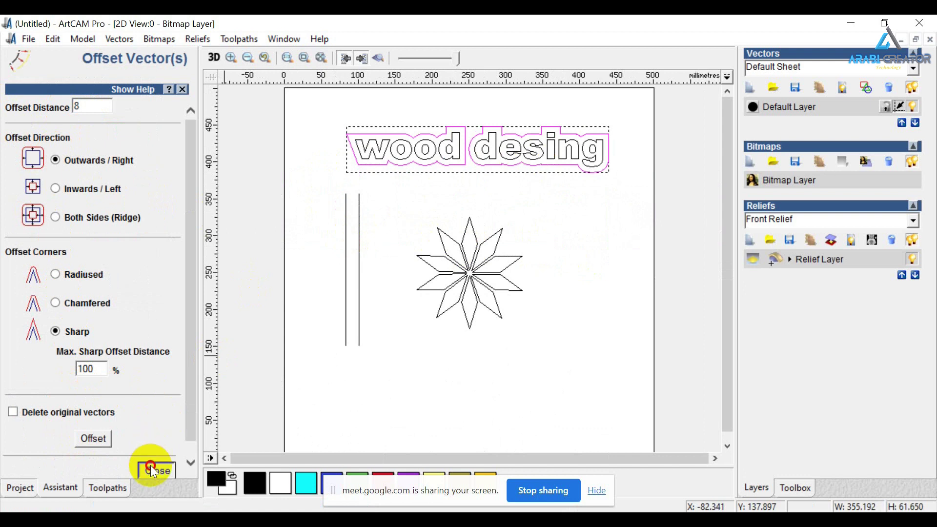
click(151, 469)
click(308, 183)
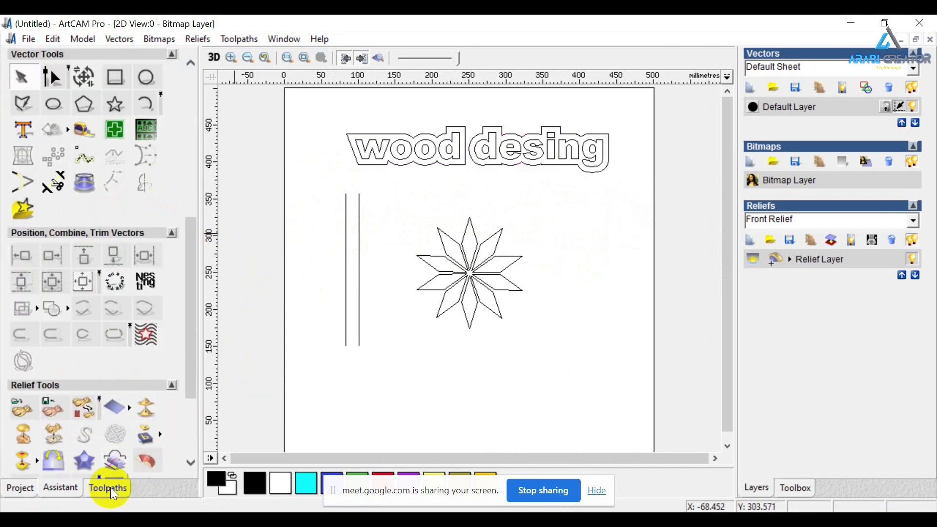
Reopen the 18 degree Machine Vectors toolpath settings, then close them back to the toolpath list.
click(109, 487)
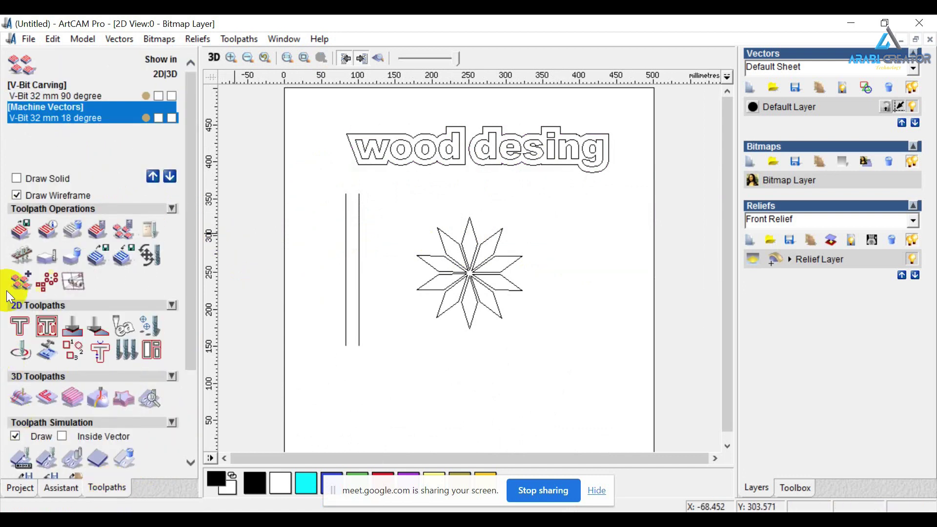
click(159, 117)
double_click(113, 113)
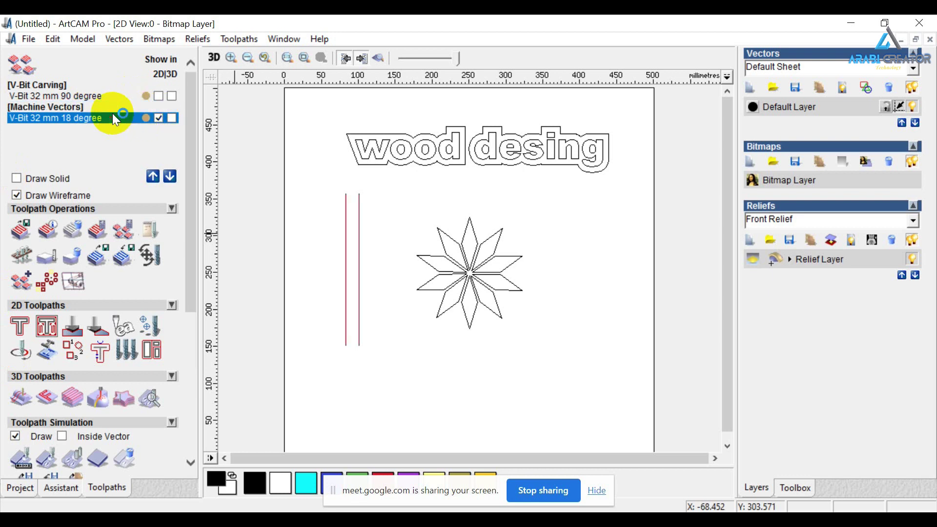
scroll(452, 229, up, 2)
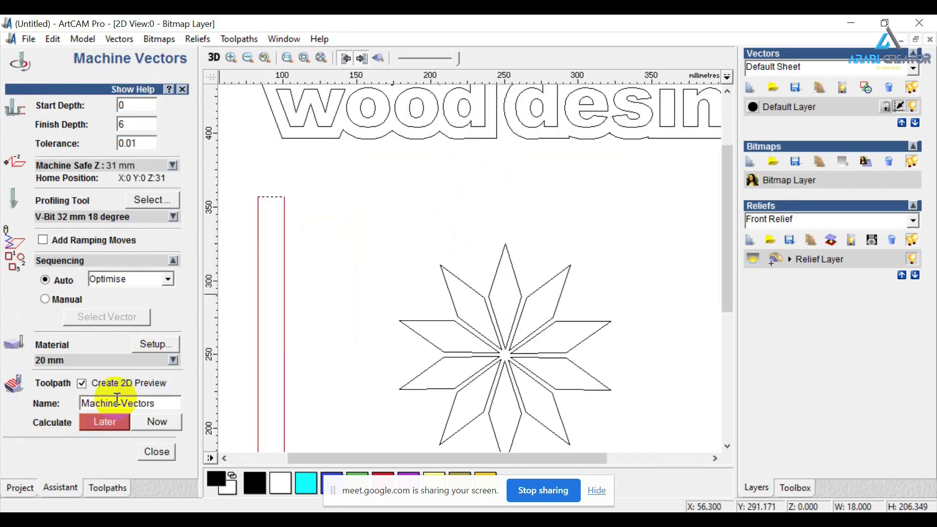
click(157, 451)
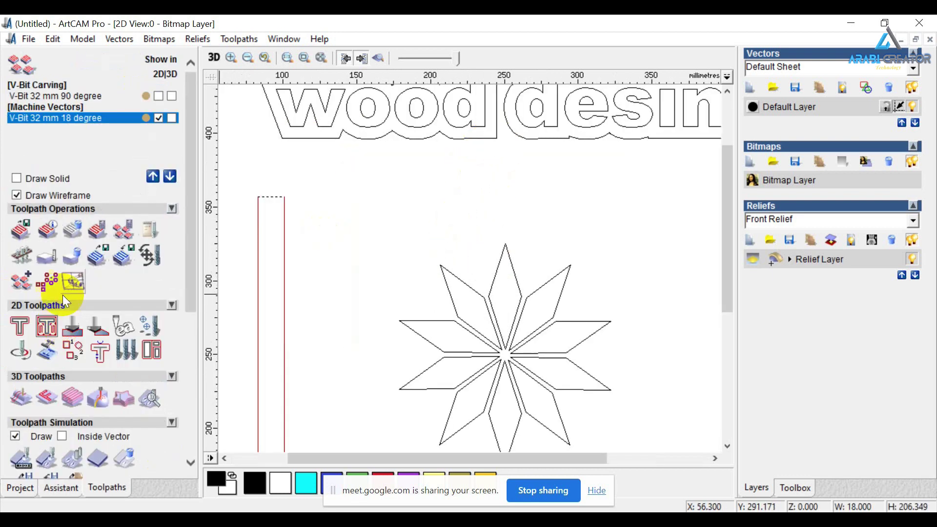
Set the V-Bit Carving toolpath to use the text and its offset border with Centreline depth.
double_click(76, 90)
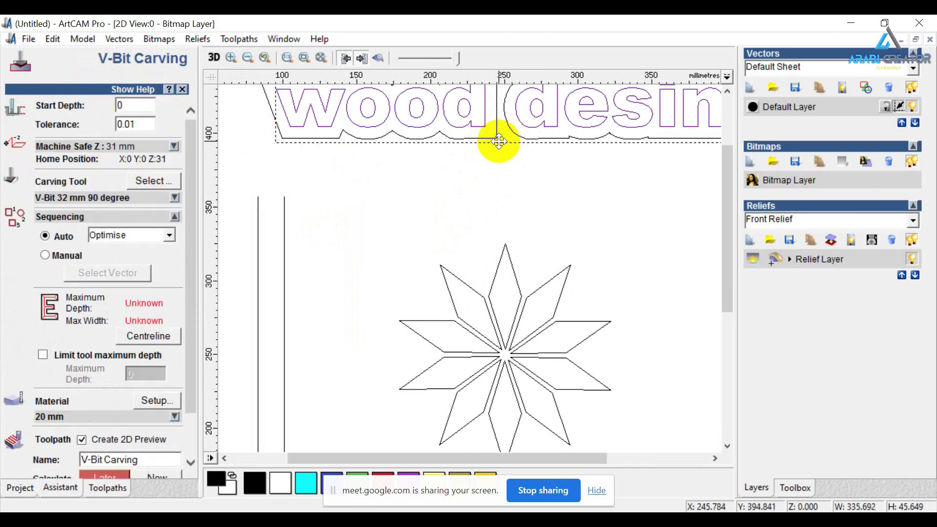
click(496, 136)
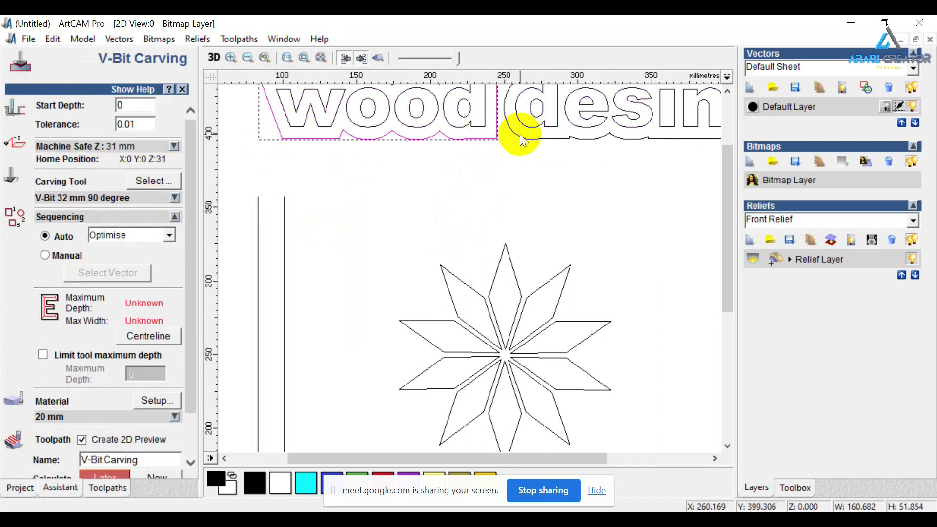
shift+click(472, 124)
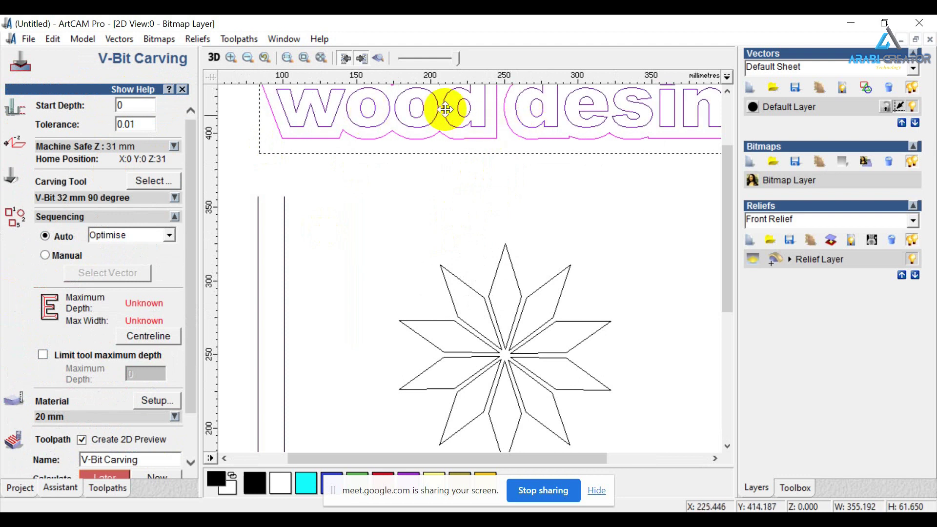
scroll(134, 343, down, 3)
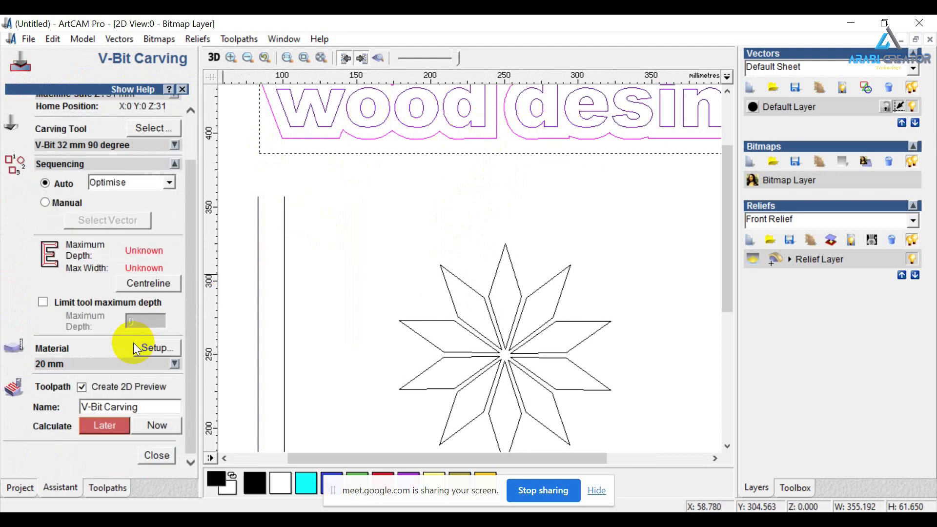
click(148, 285)
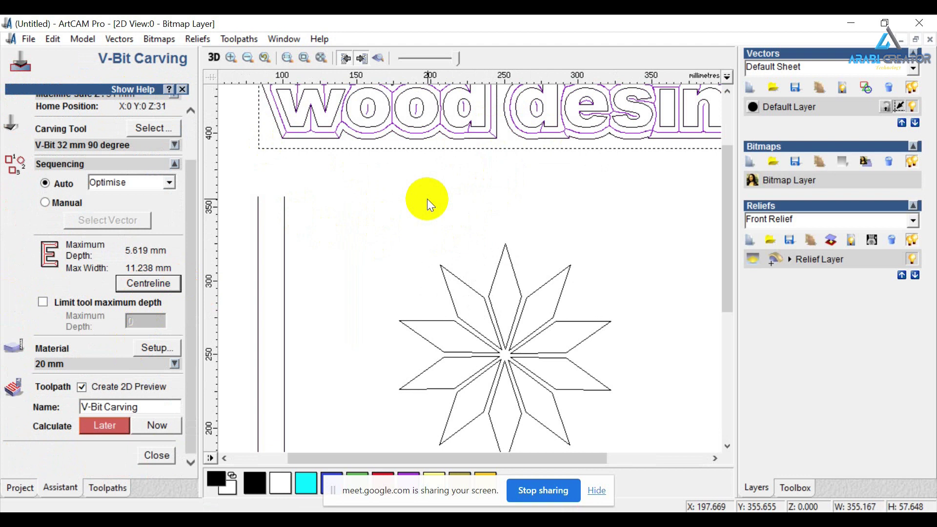
Recalculate the 32 mm 90 degree V-Bit Carving toolpath and close its settings.
scroll(426, 198, down, 3)
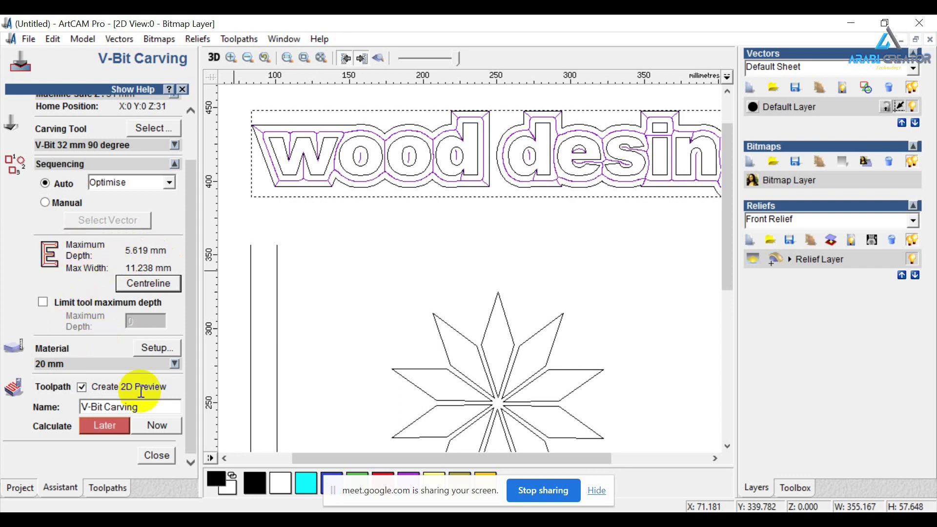
scroll(70, 242, up, 2)
scroll(128, 317, down, 2)
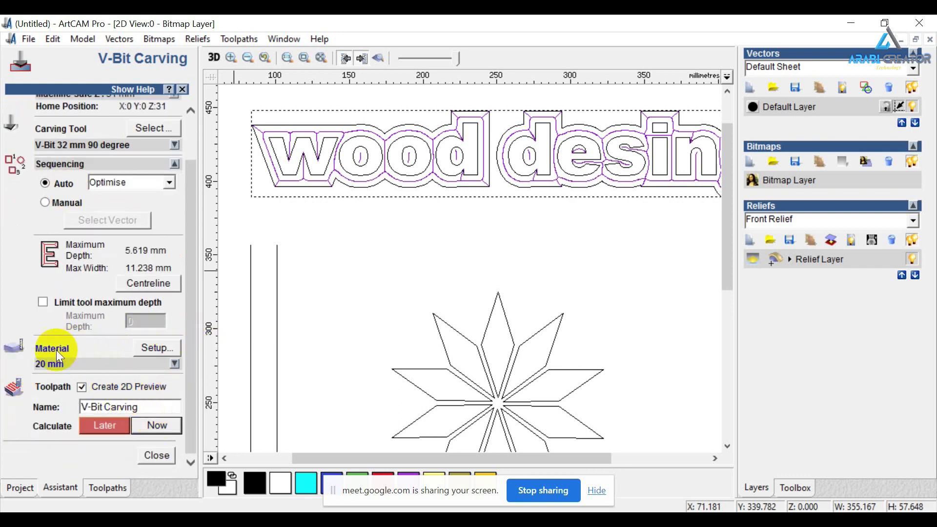
click(156, 426)
drag(386, 170, 544, 224)
click(156, 426)
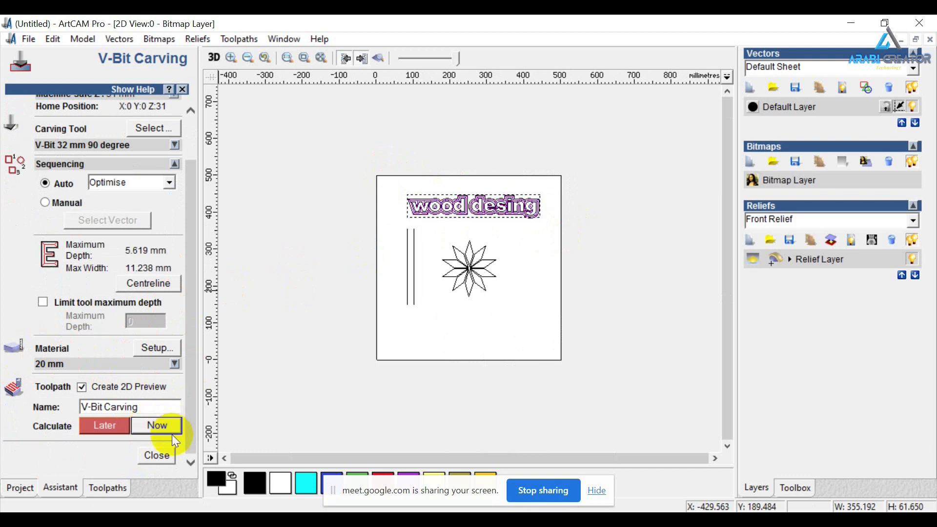
click(155, 456)
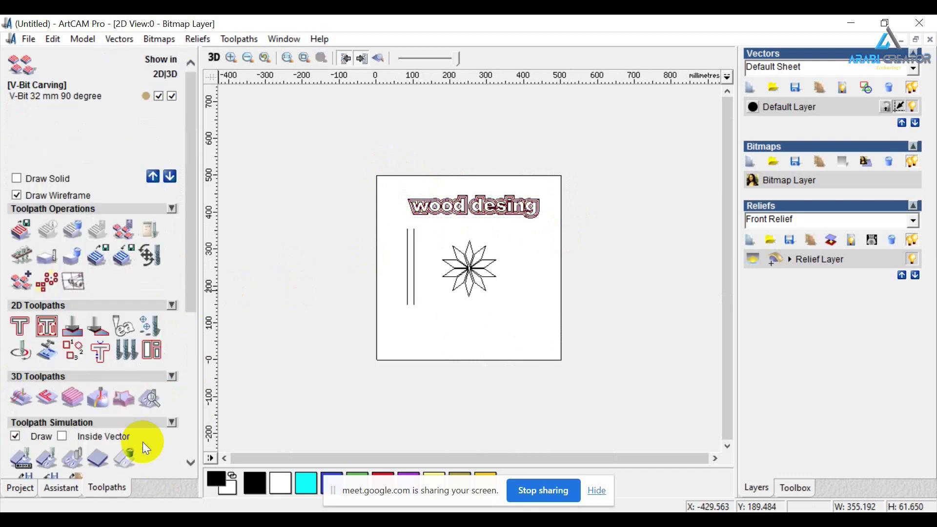
Simulate the V-Bit Carving toolpath on the block and tilt the 3D view to inspect the lettering.
click(119, 451)
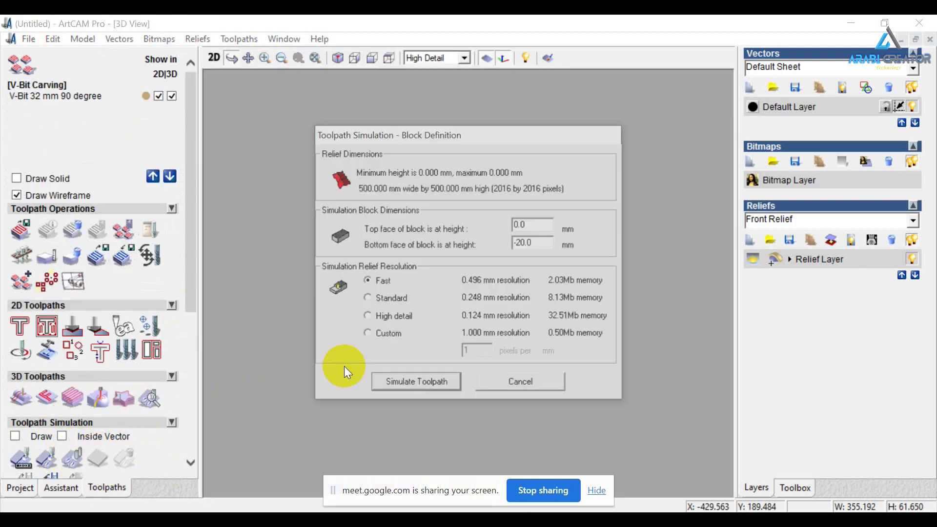
click(403, 389)
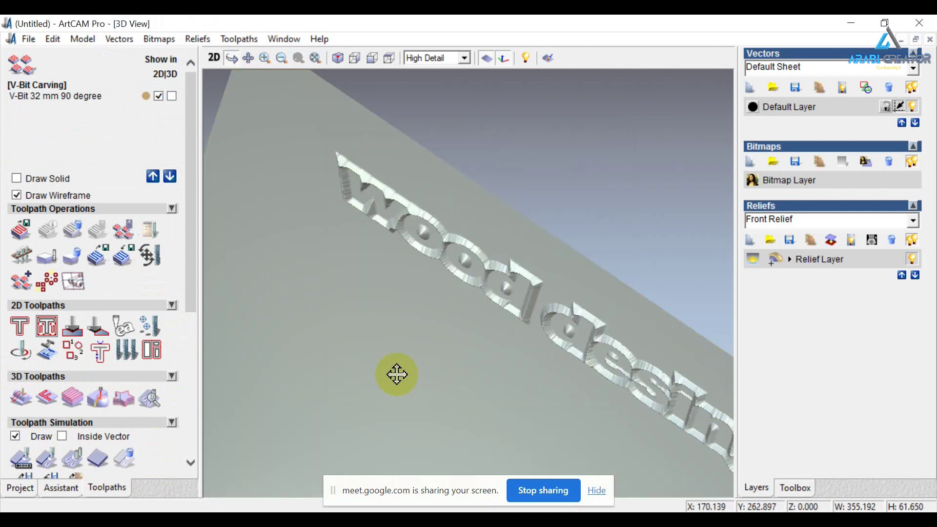
mouse_move(339, 366)
mouse_down()
mouse_move(330, 389)
mouse_move(519, 387)
mouse_move(496, 387)
mouse_move(496, 405)
mouse_up()
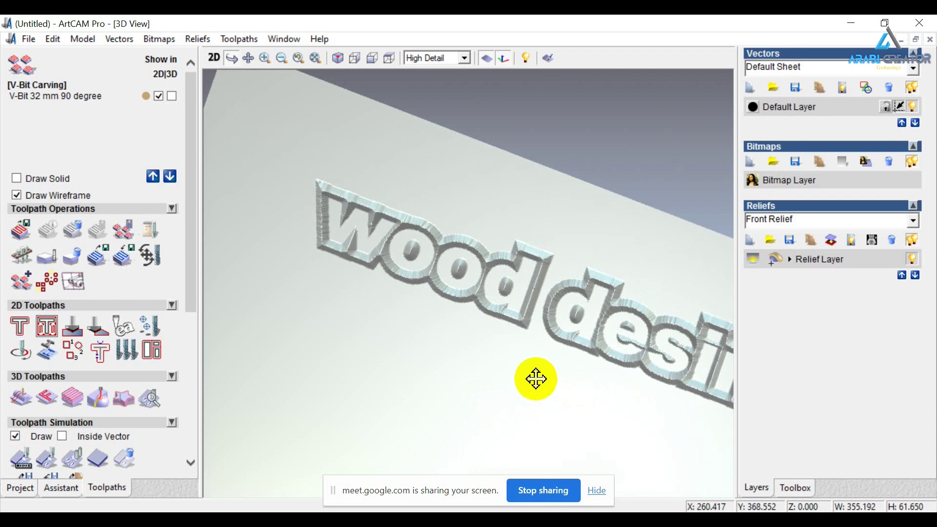
mouse_move(462, 362)
mouse_down()
mouse_move(452, 399)
mouse_move(433, 315)
mouse_move(536, 324)
mouse_up()
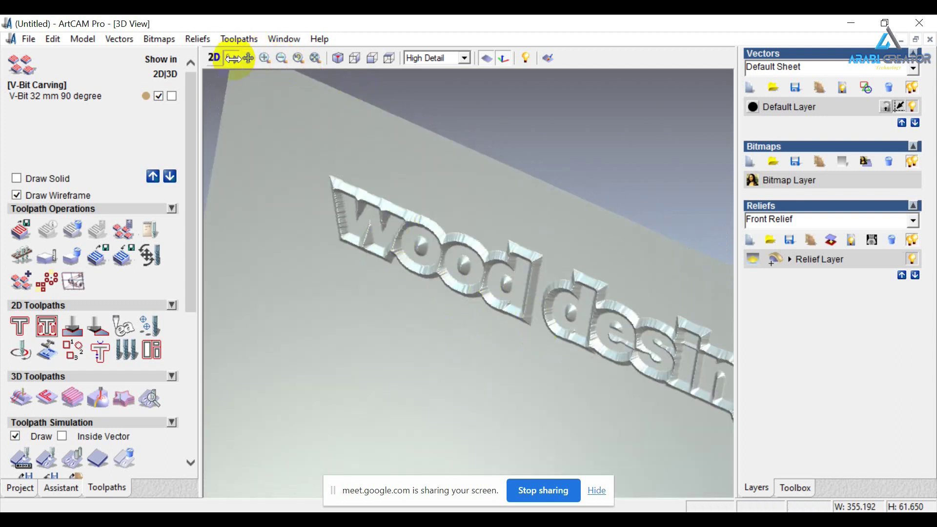
Switch back to 2D and zoom in on the star beside the bordered 'wood desing' text.
click(211, 58)
scroll(537, 244, down, 2)
scroll(482, 286, up, 4)
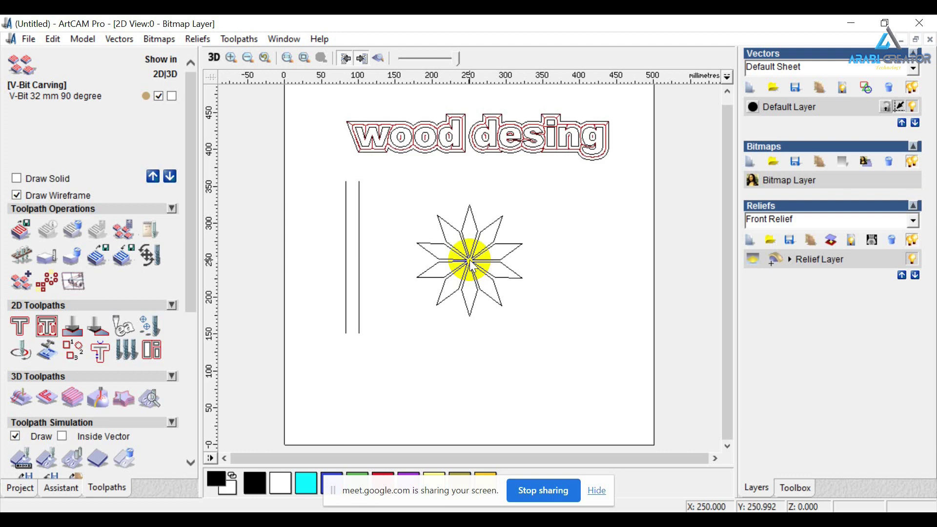
scroll(458, 244, down, 2)
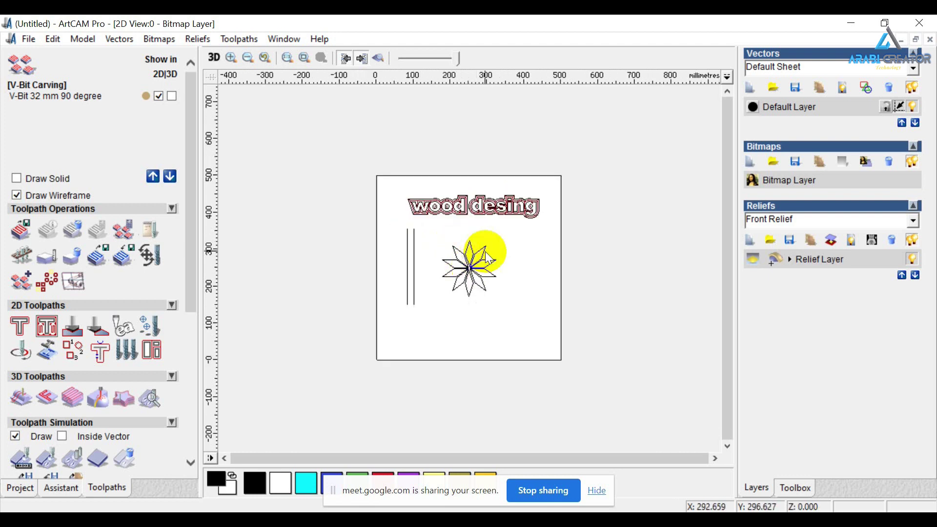
scroll(480, 273, up, 4)
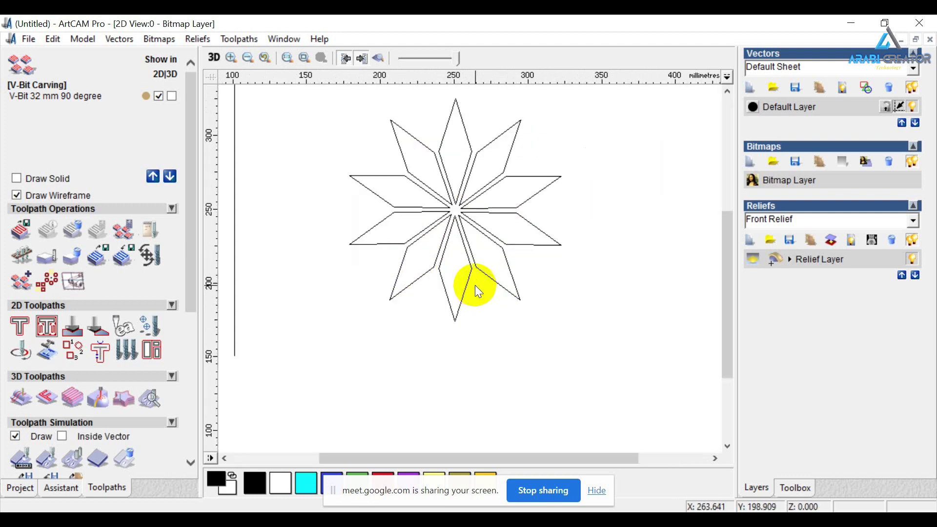
scroll(475, 285, down, 2)
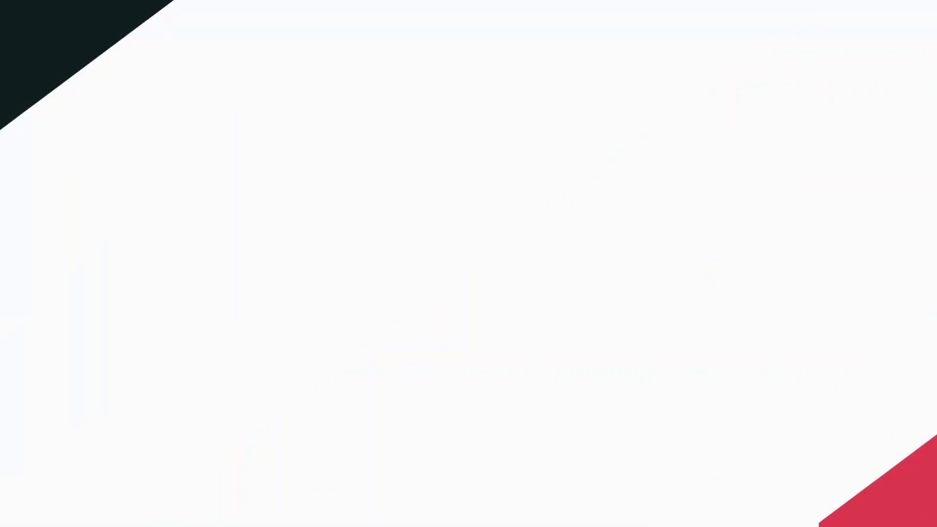